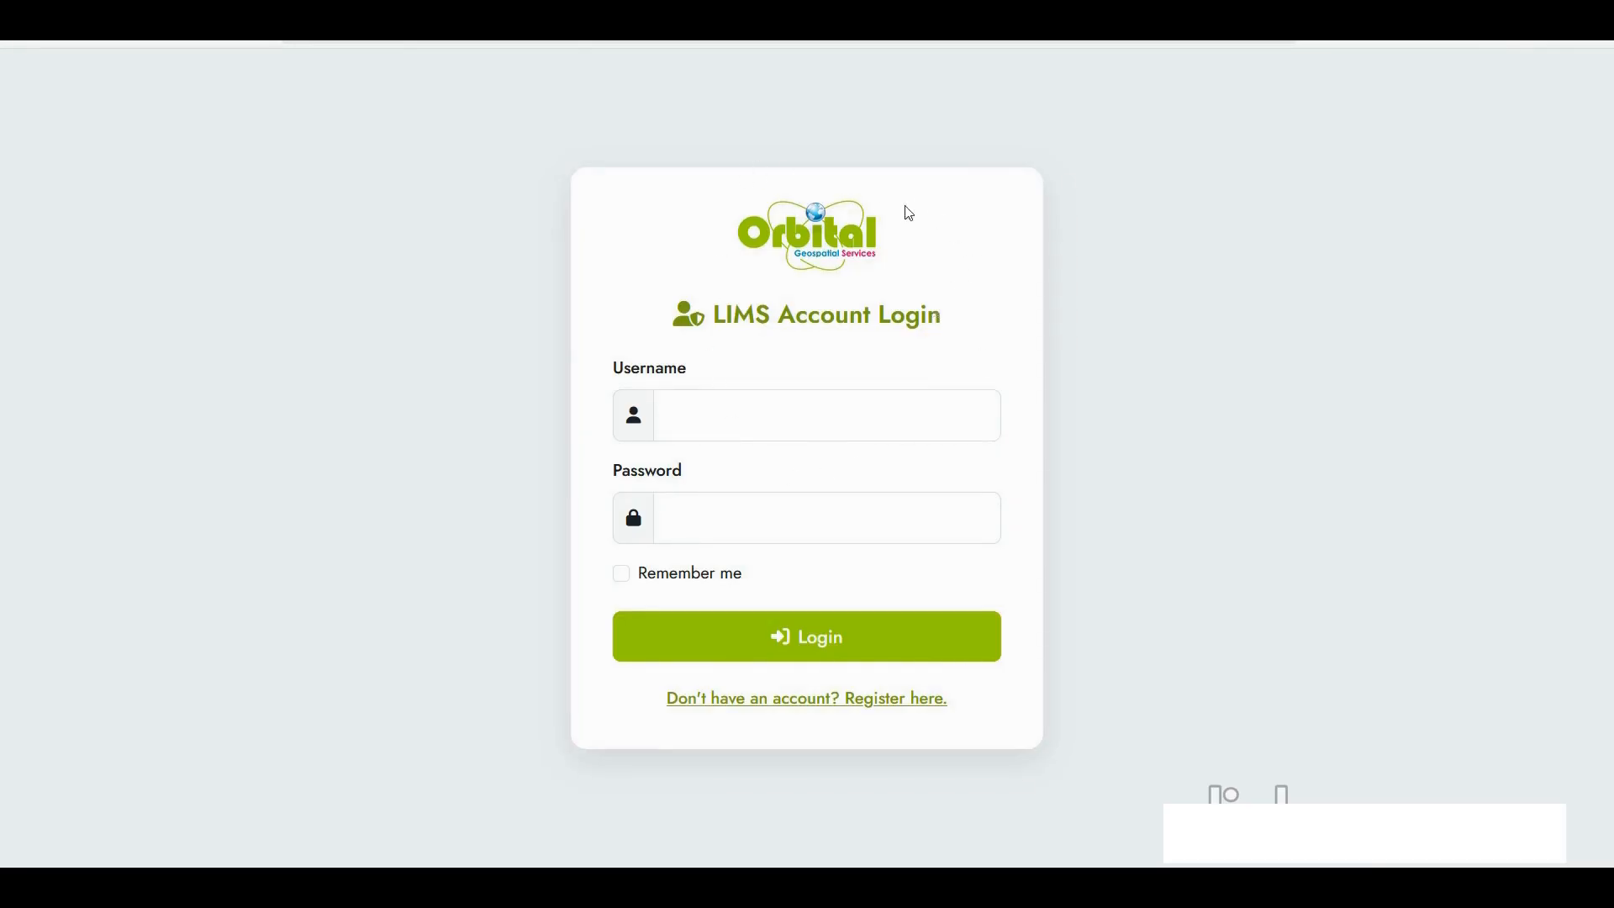
- Log in to the LIMS account with the saved username and account password
left_click(718, 414)
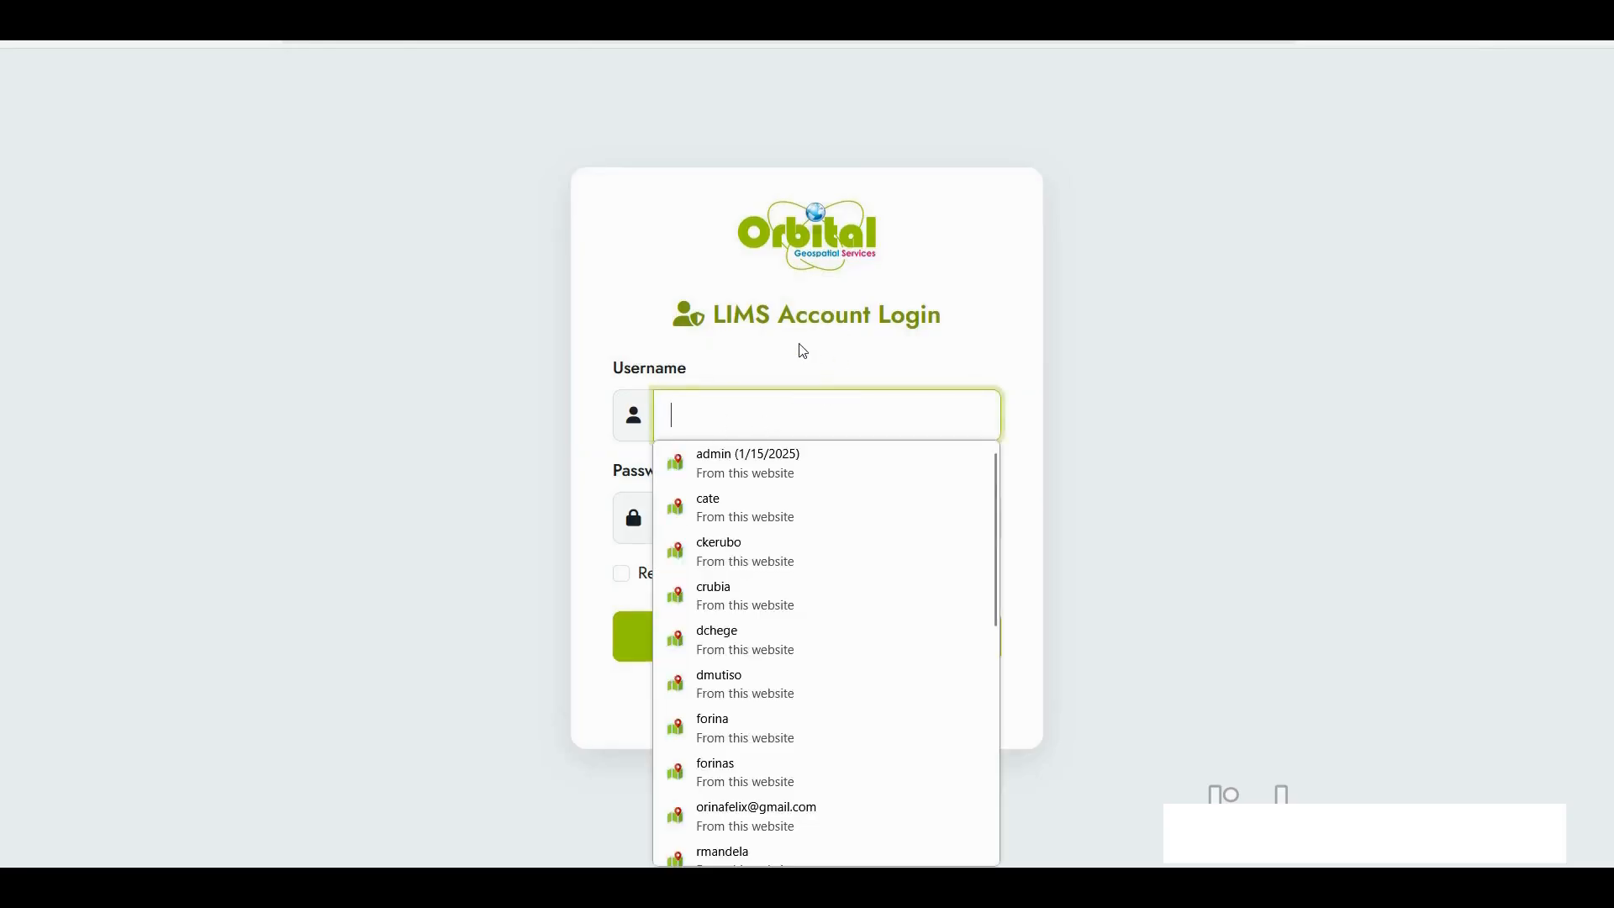
left_click(718, 733)
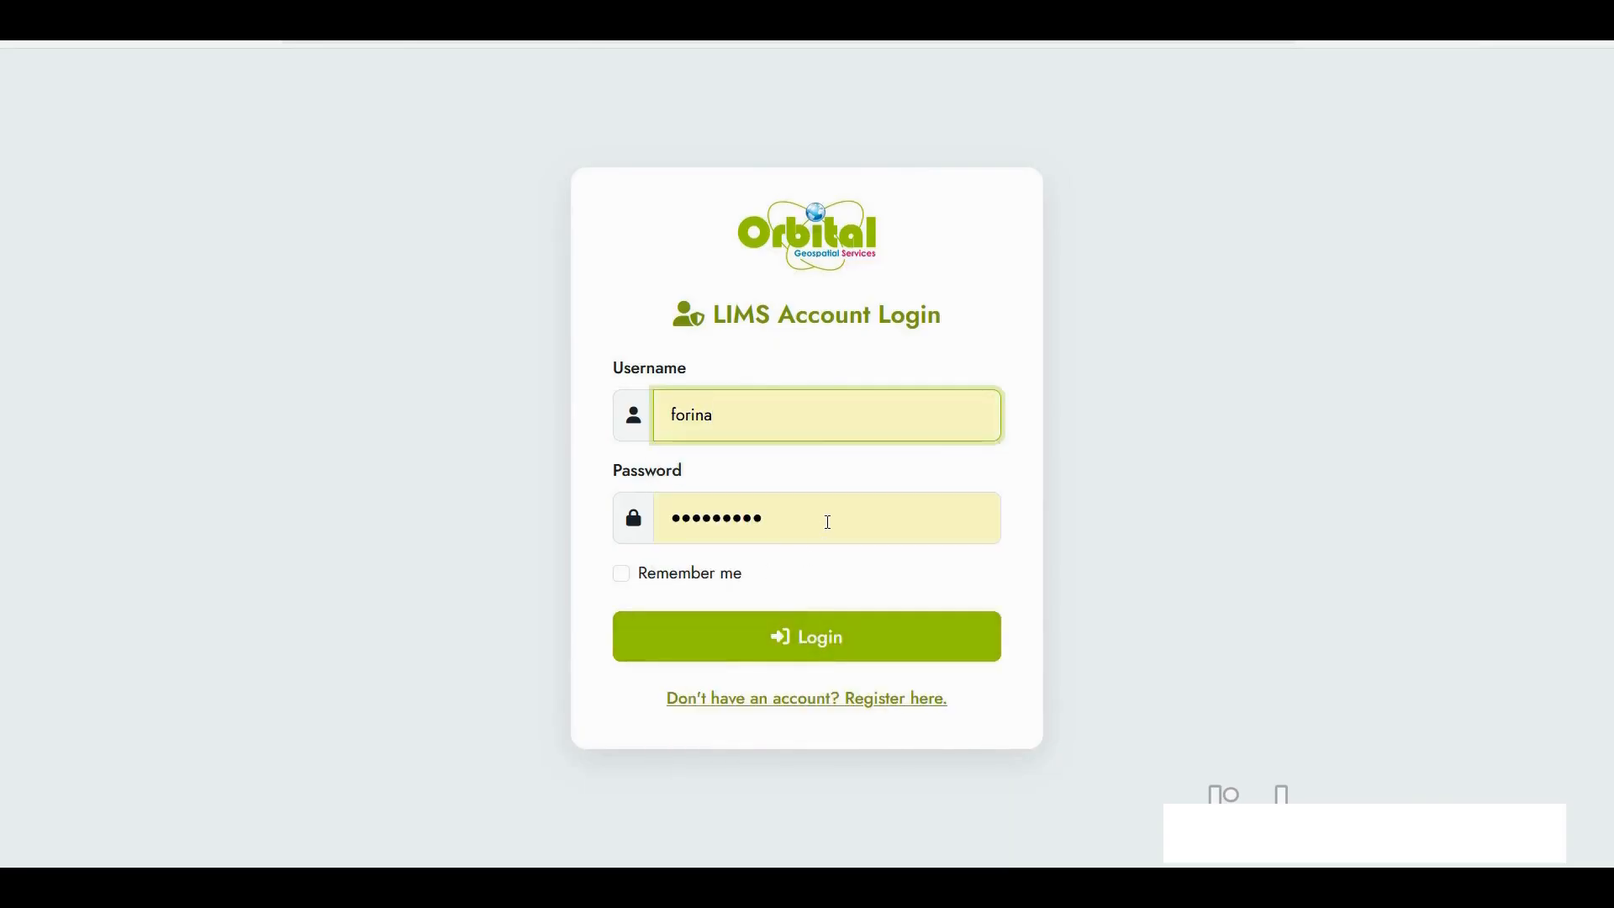
left_click(807, 651)
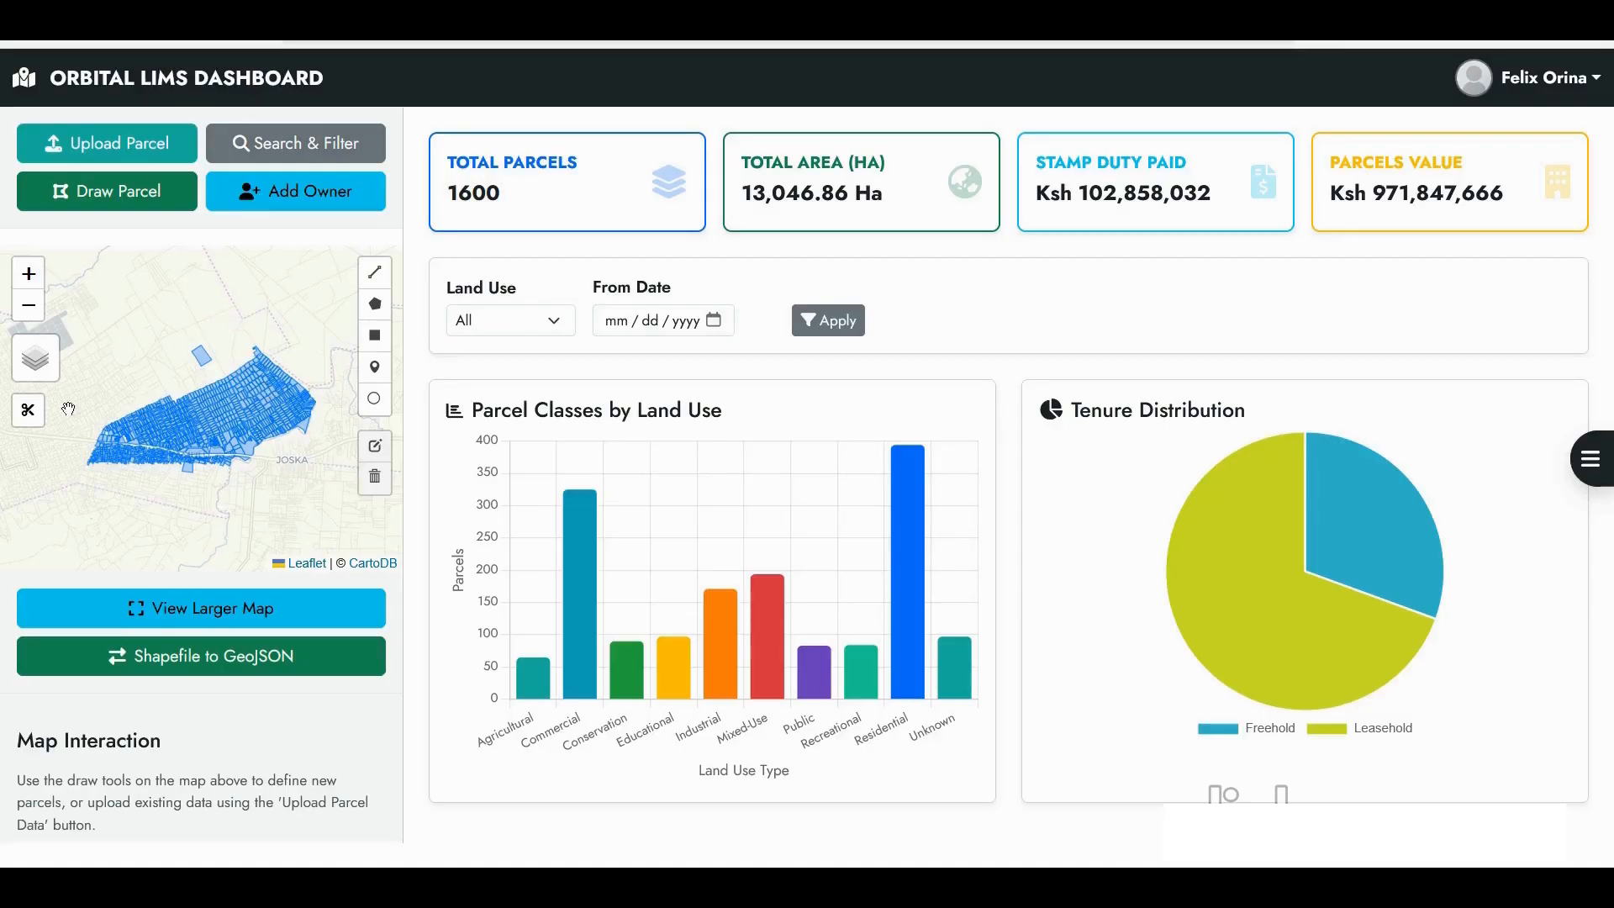
- Open the larger parcel map and view the details of parcel PM-618 in the middle of the parcel block
left_click(199, 623)
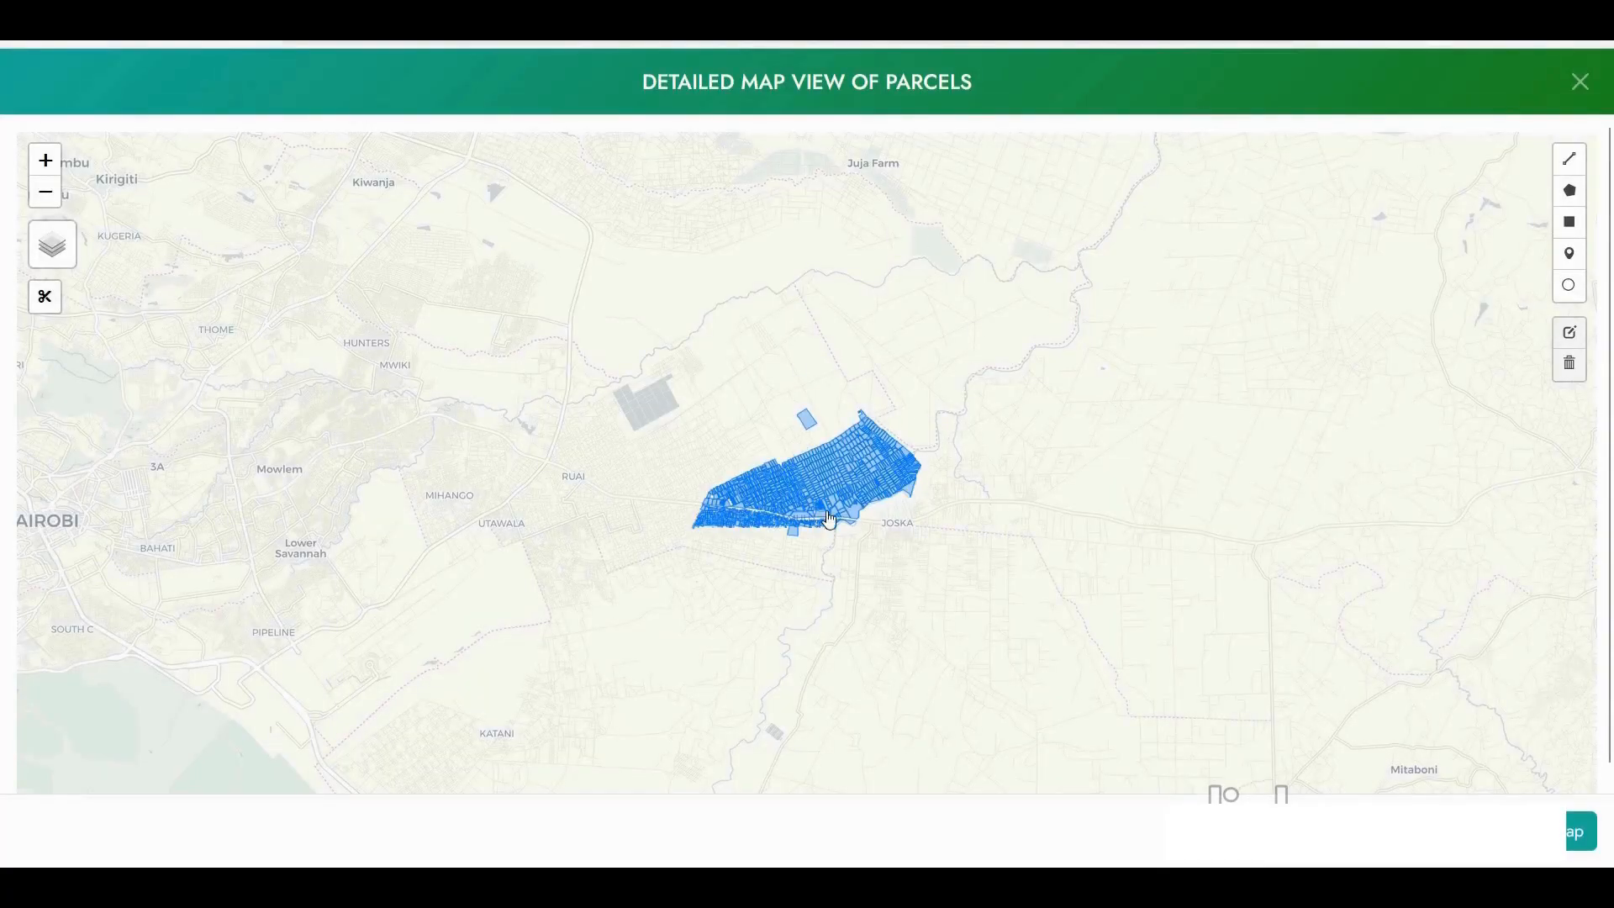
scroll(831, 500, "up", 3)
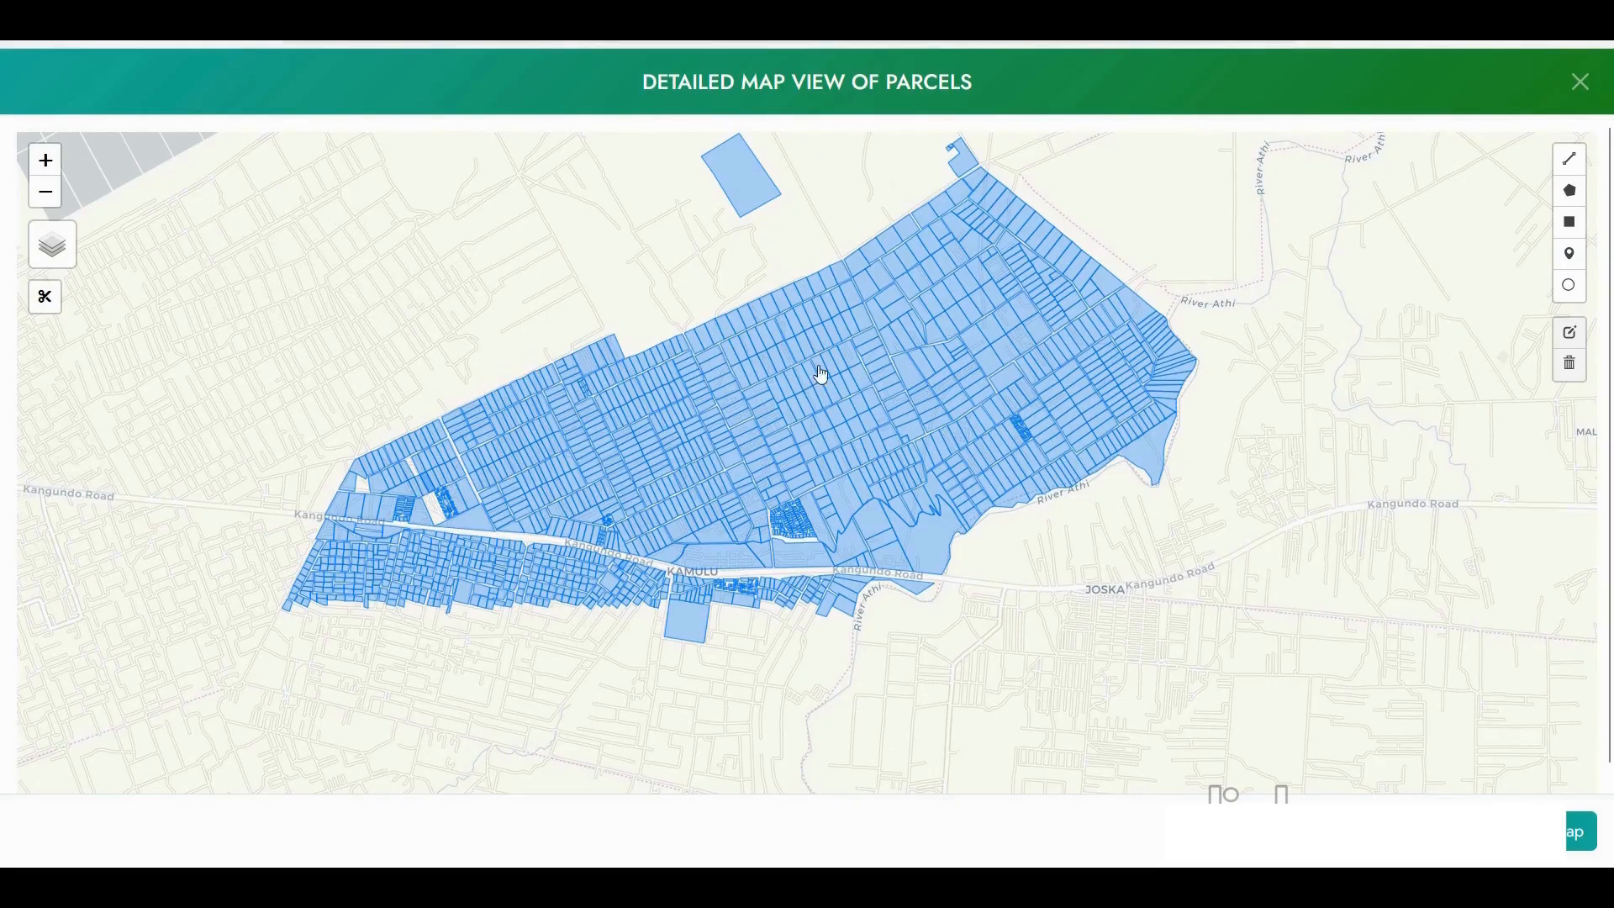
scroll(755, 410, "up", 2)
scroll(755, 410, "up", 1)
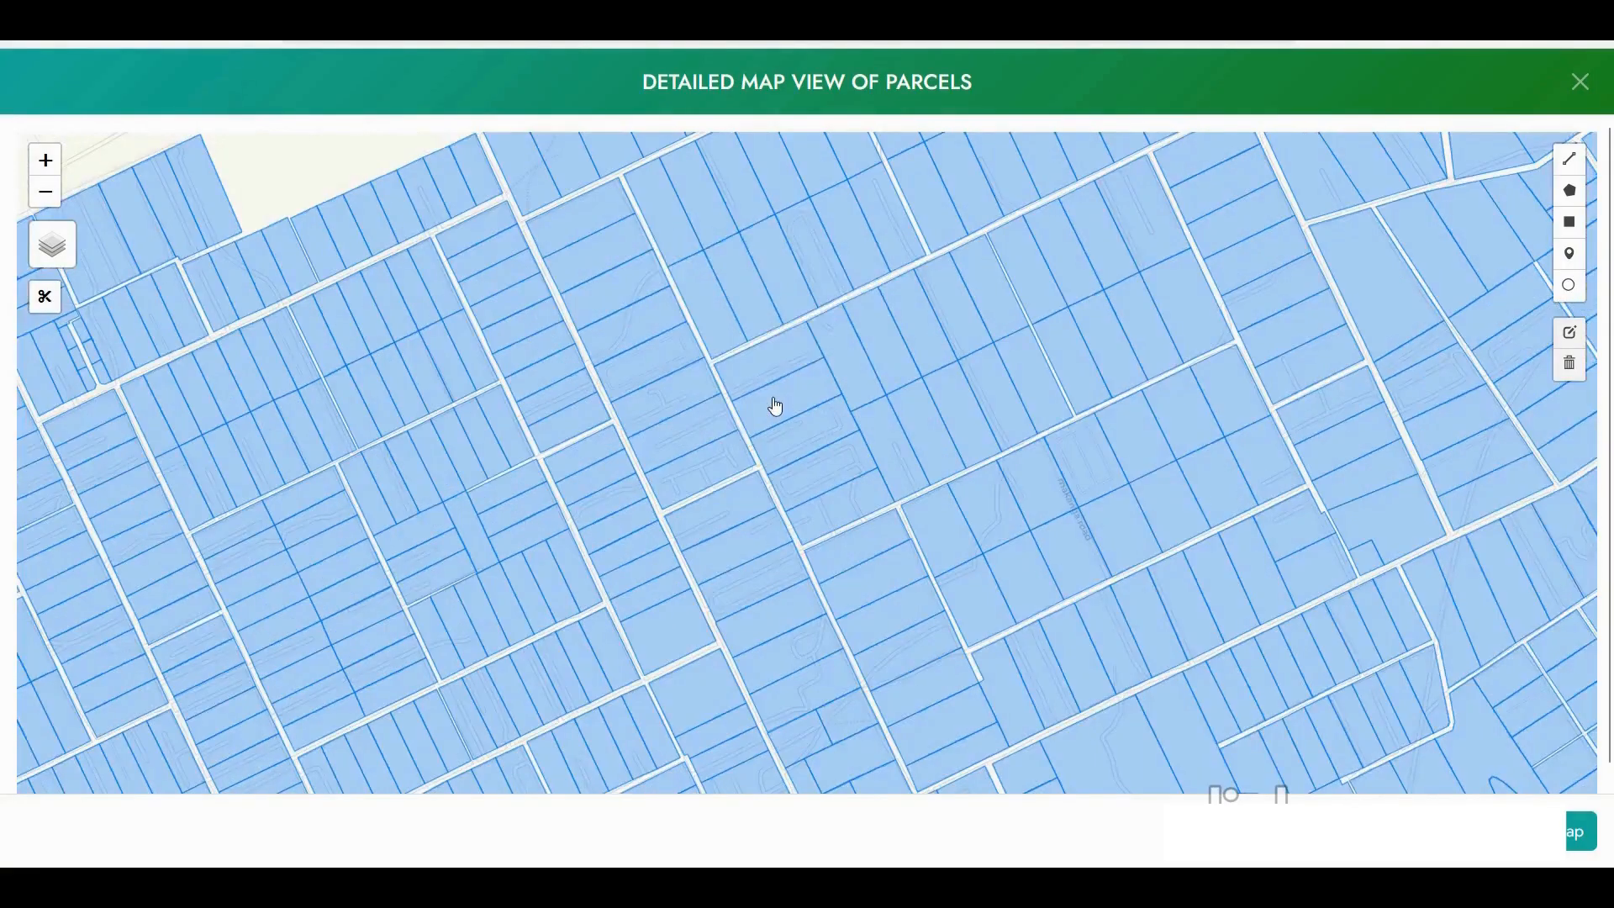
left_click(773, 399)
left_click(663, 407)
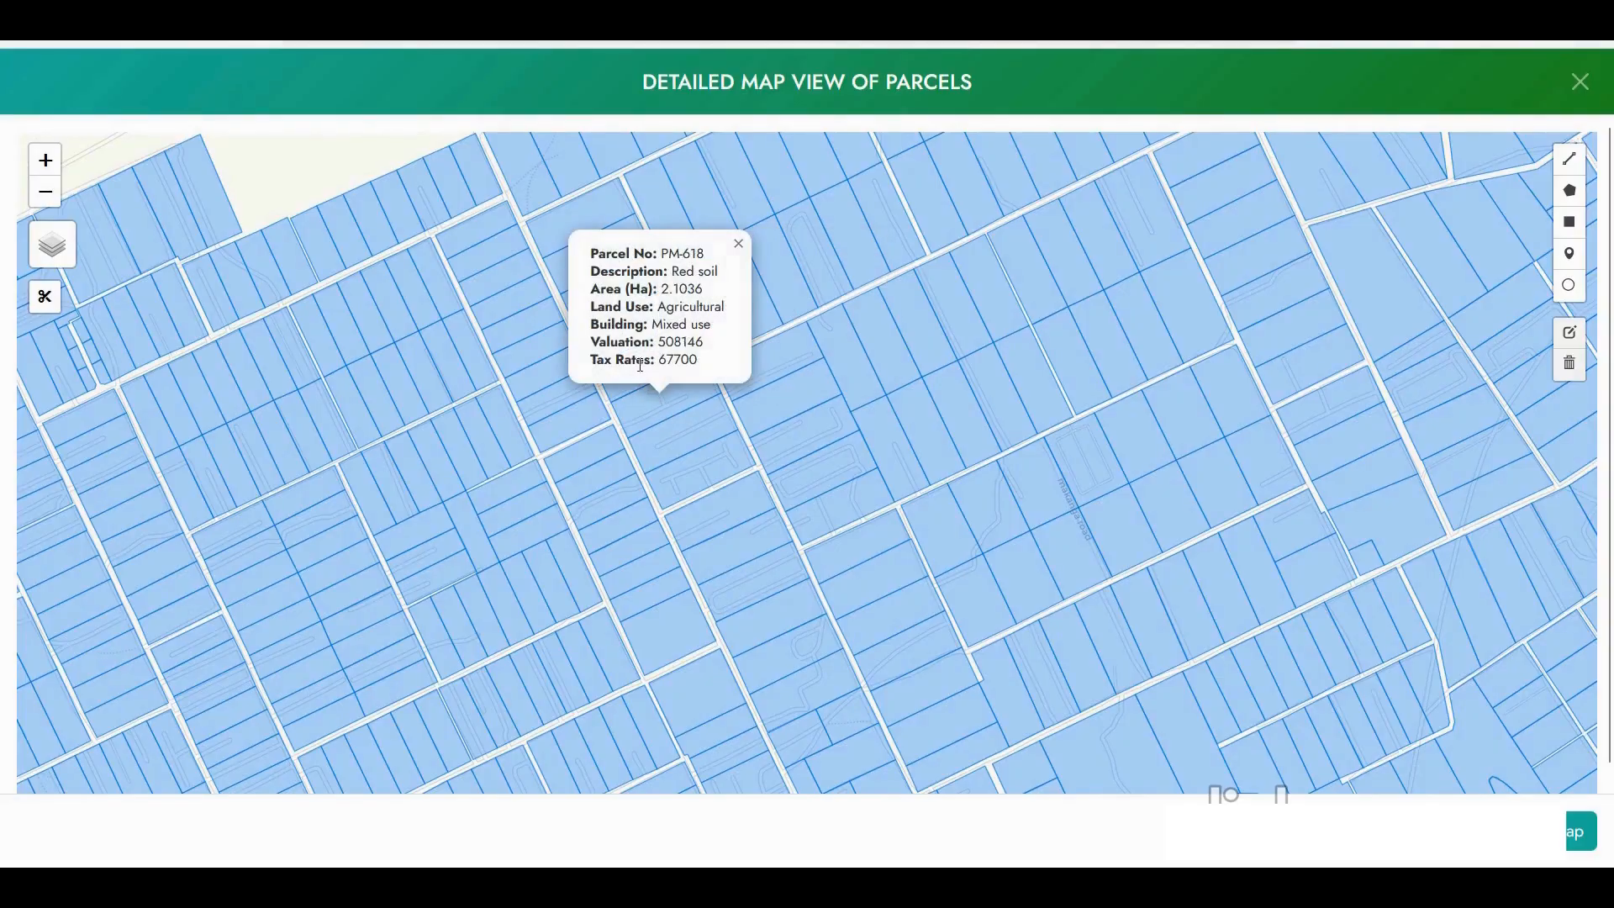
- View the details of parcel PM-406 and of riverside parcel PM-298 near Kangundo Road
scroll(529, 386, "down", 2)
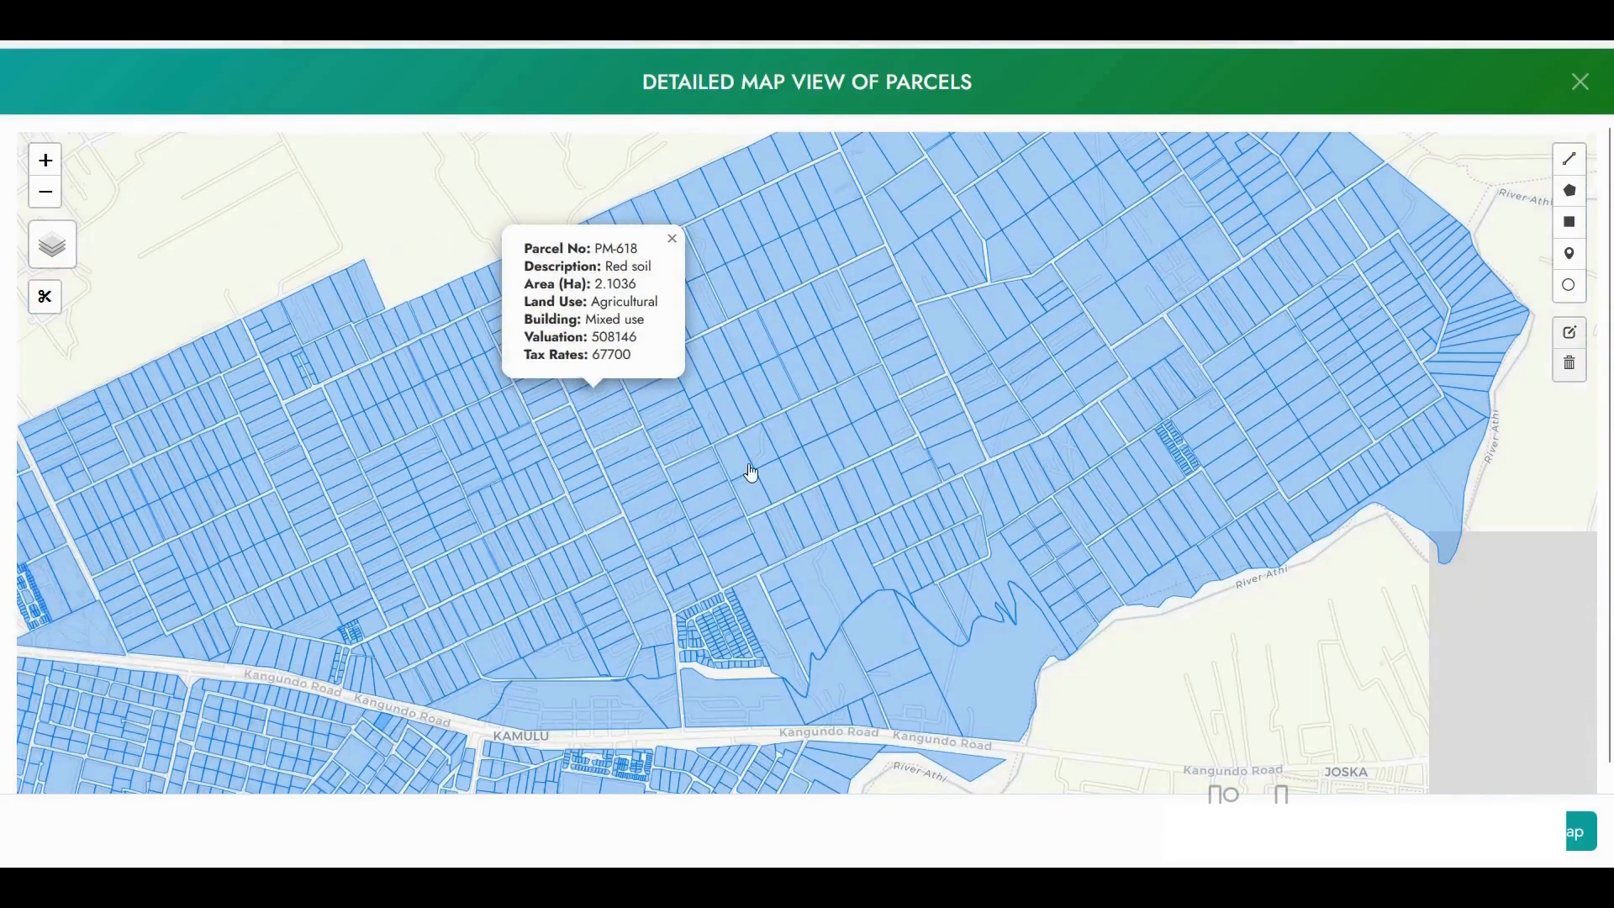
left_click(774, 494)
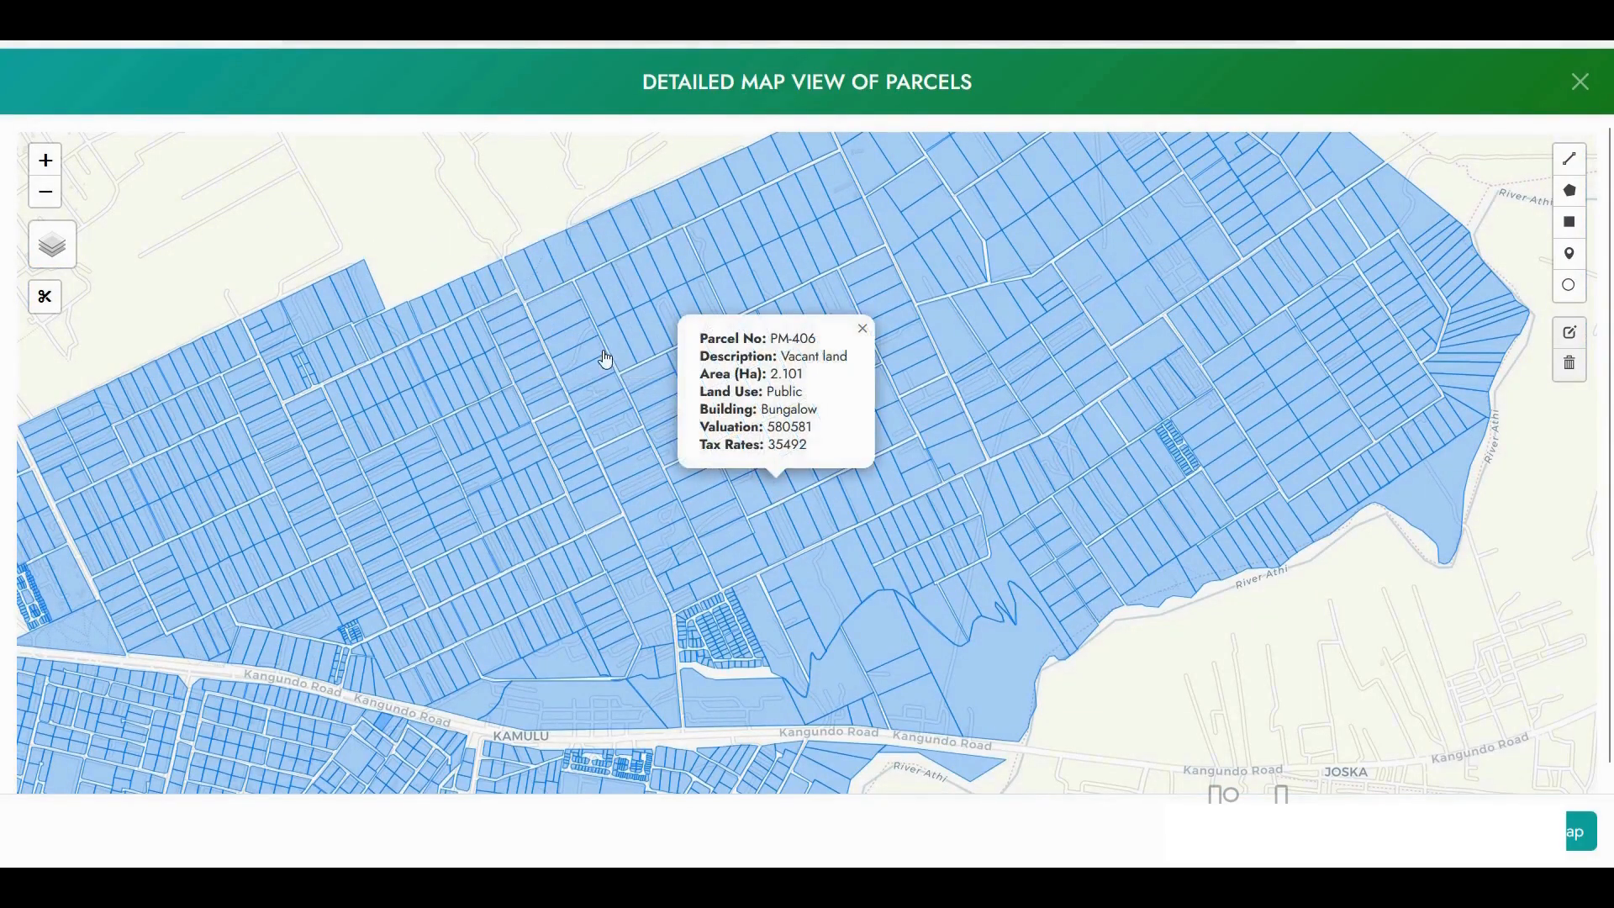
scroll(606, 350, "down", 1)
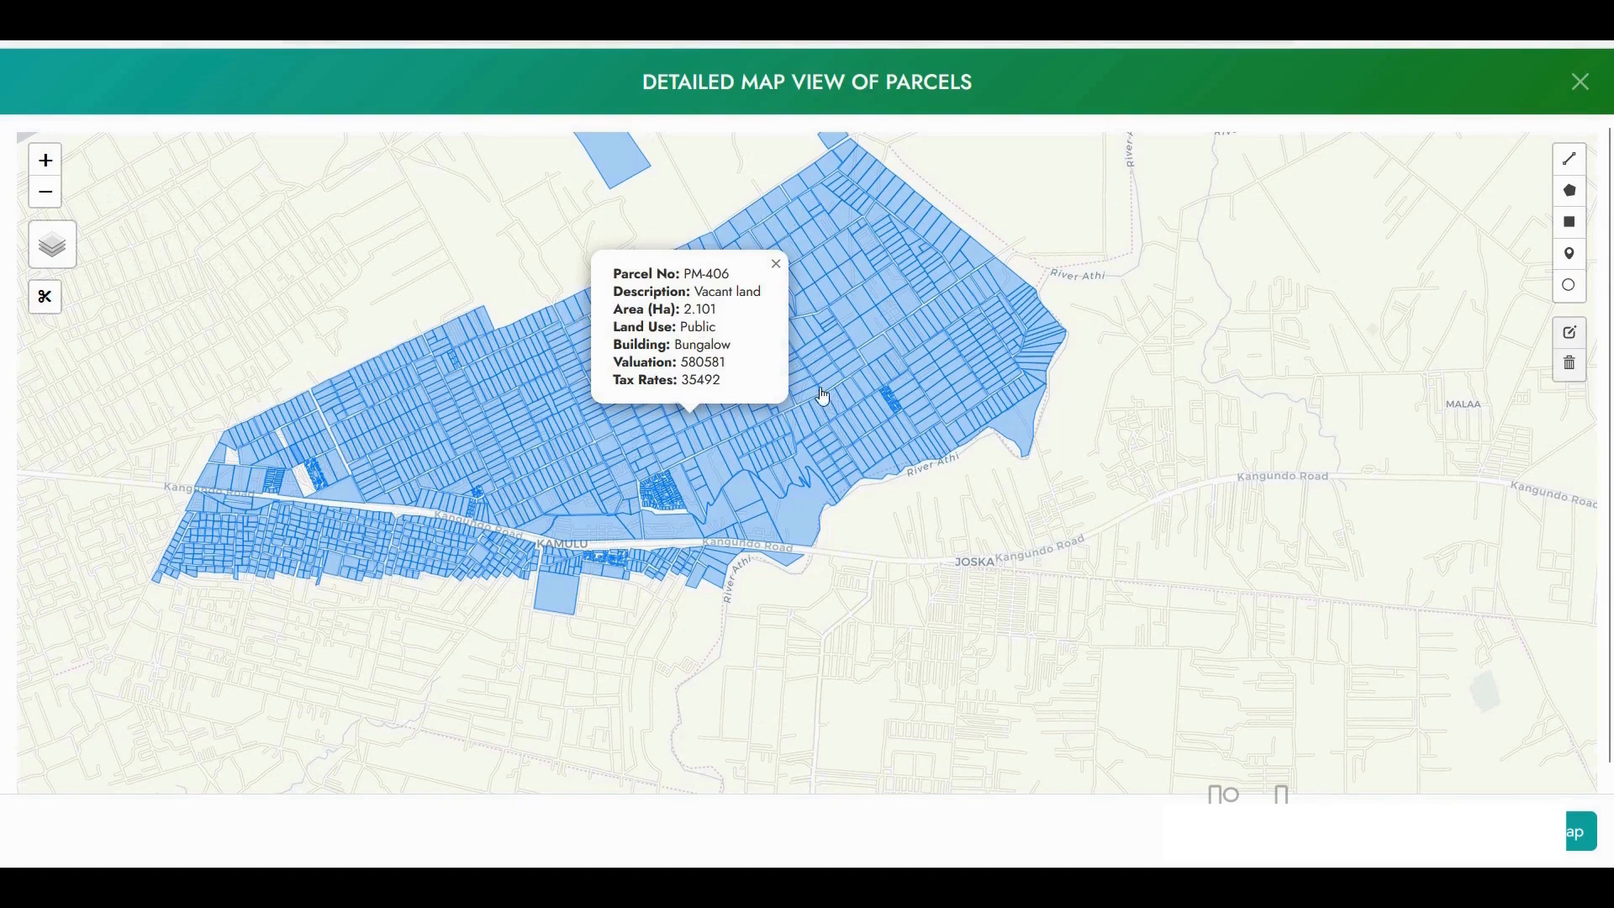
left_click(793, 510)
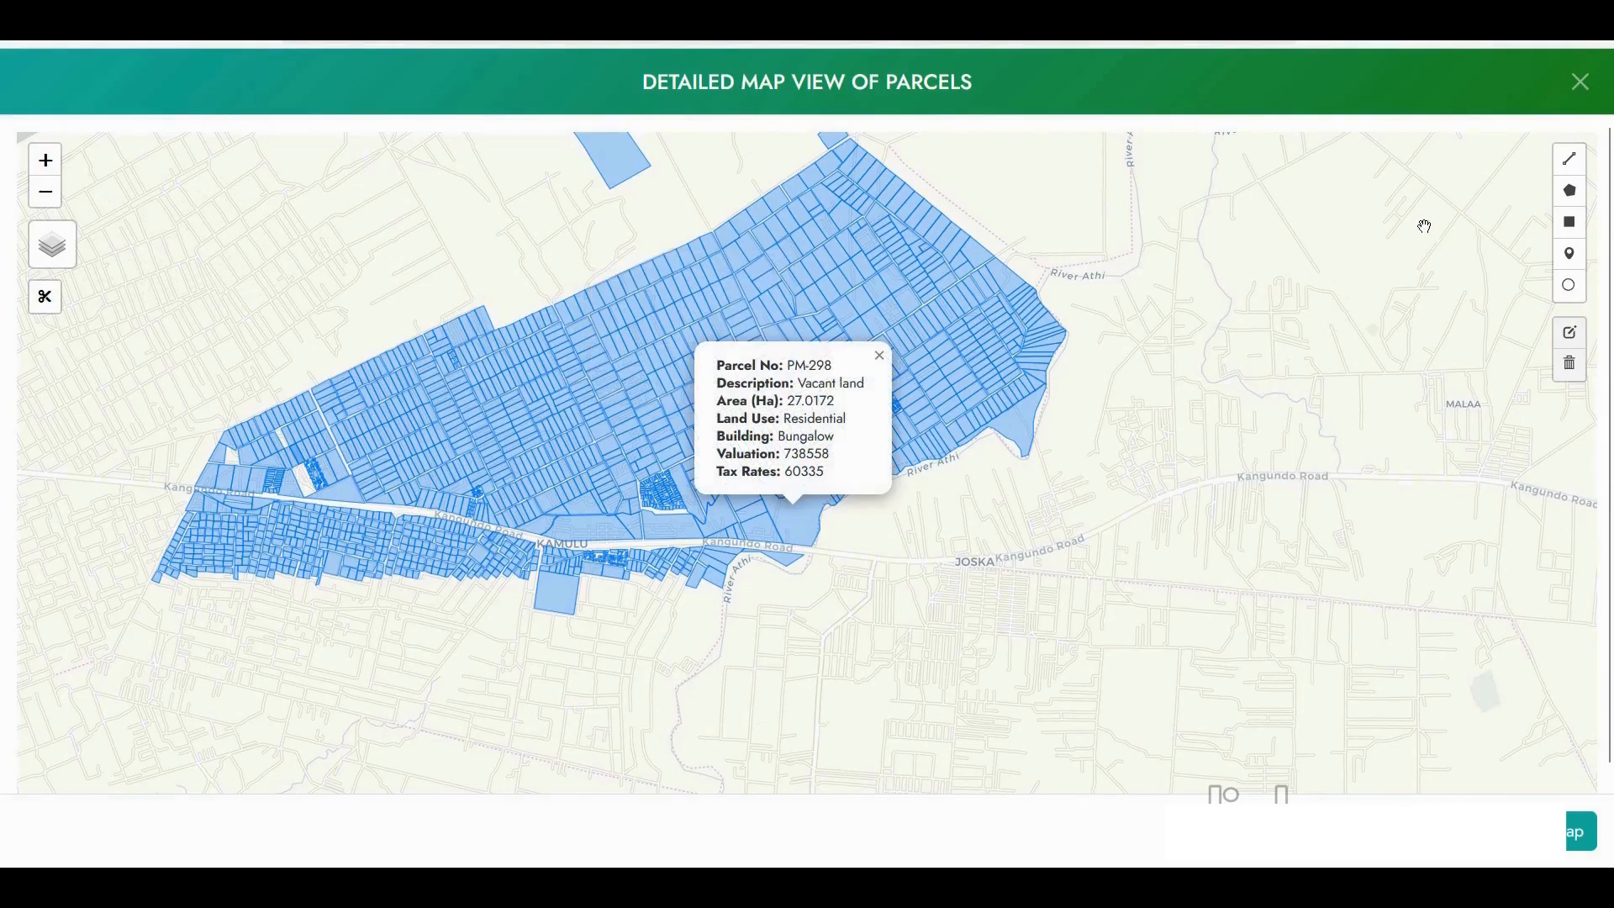
- Compare the OpenStreetMap, Google Satellite and Google Street basemaps, and leave OpenStreetMap as the active basemap
mouse_move(60, 252)
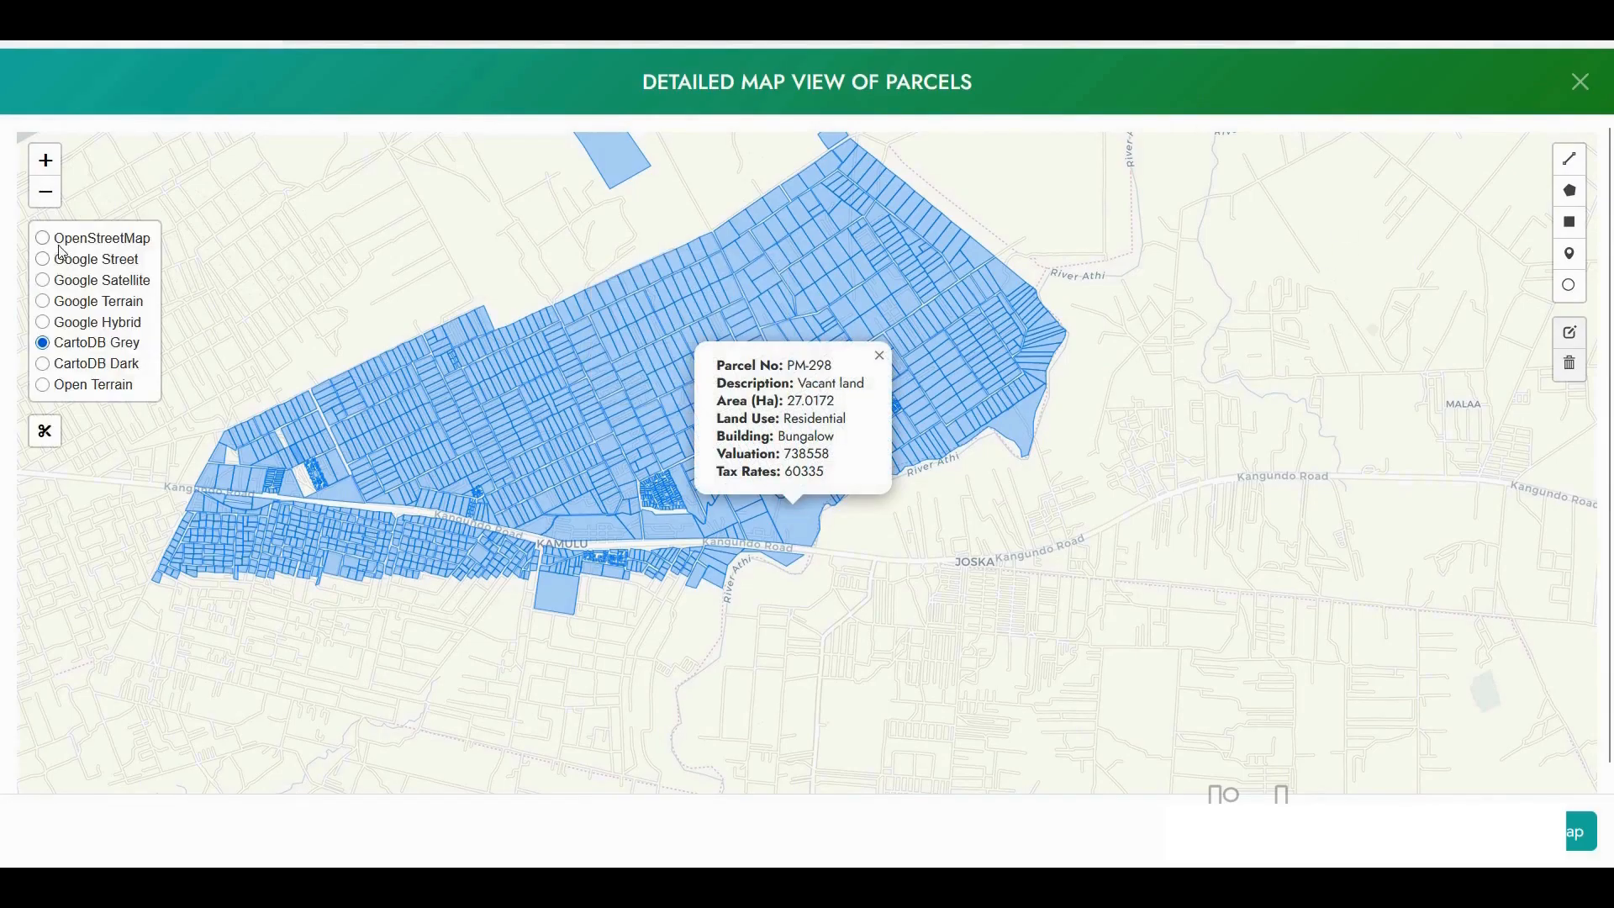
left_click(103, 240)
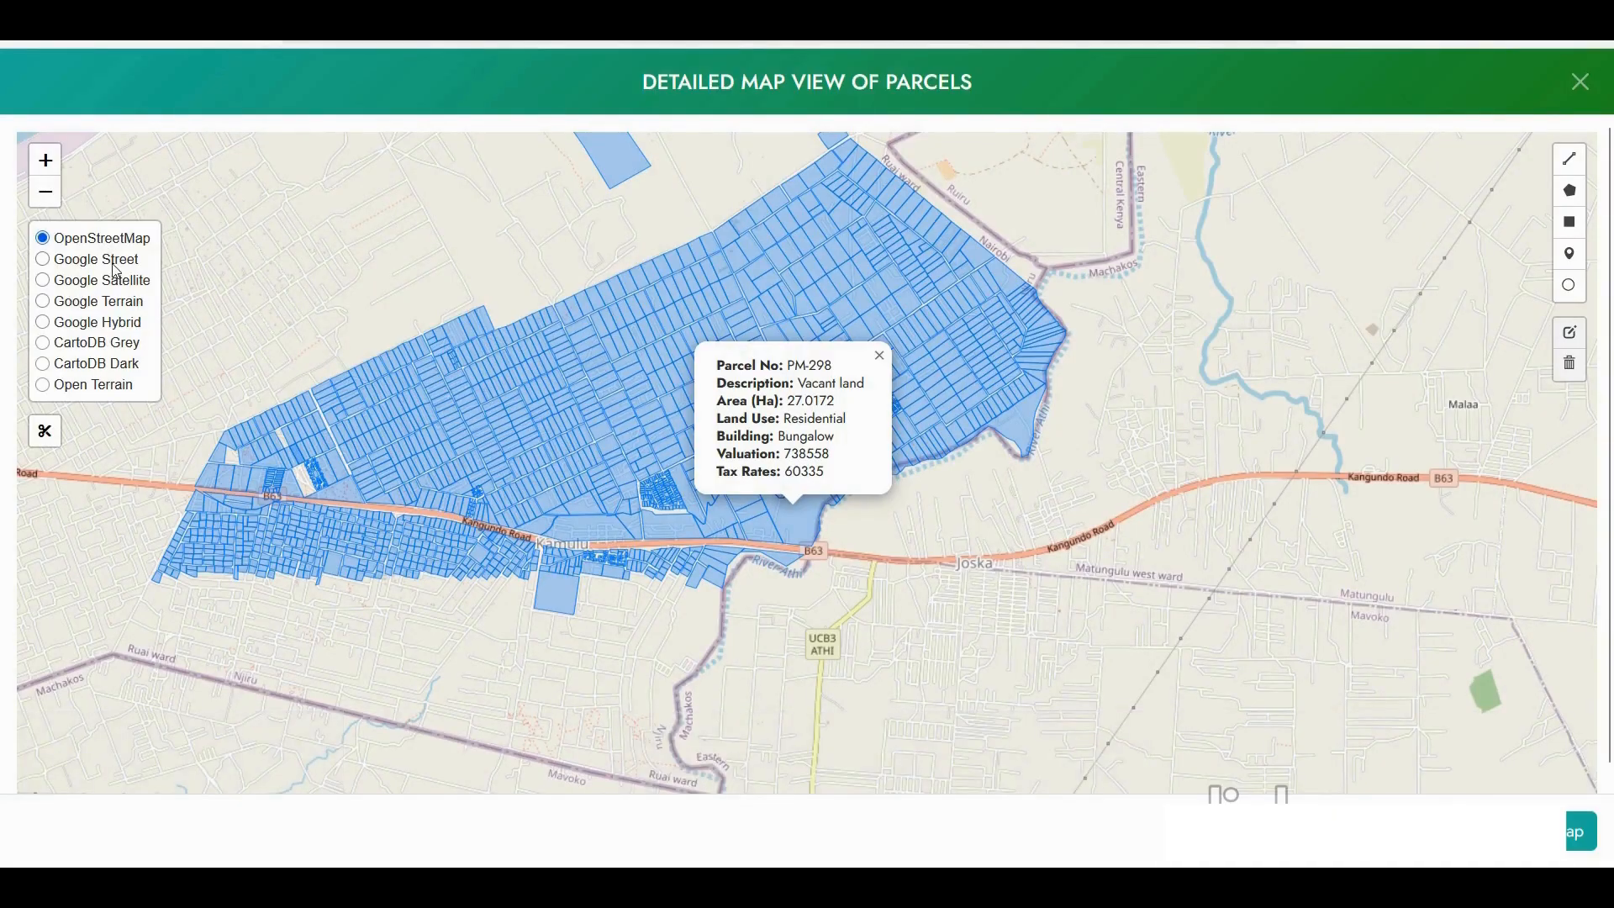
left_click(101, 283)
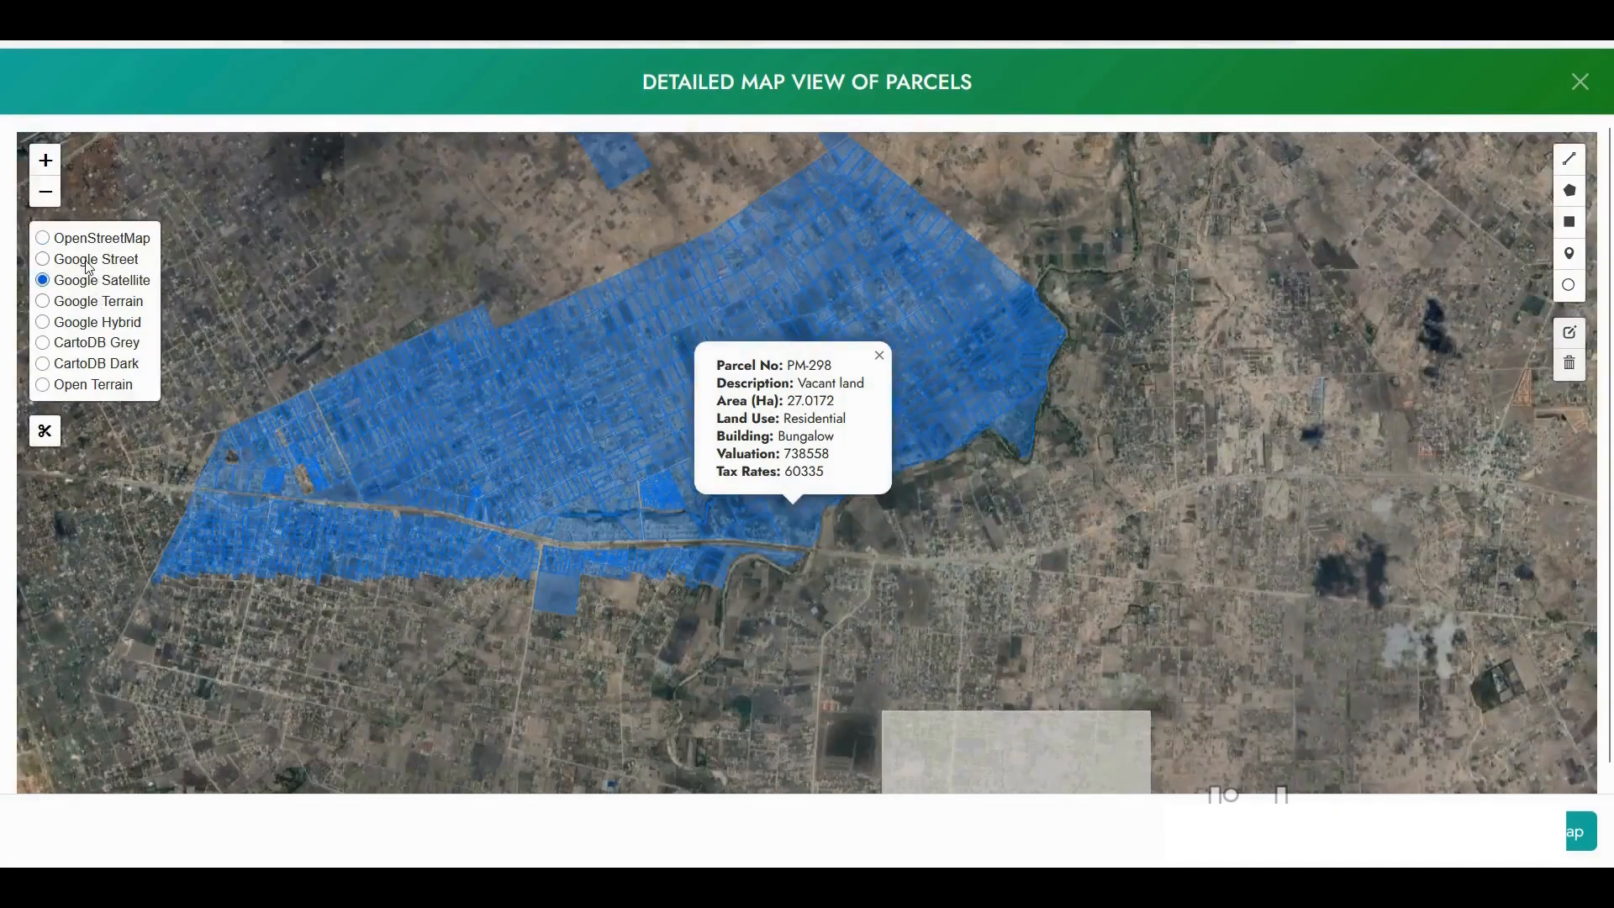
left_click(90, 262)
mouse_move(67, 252)
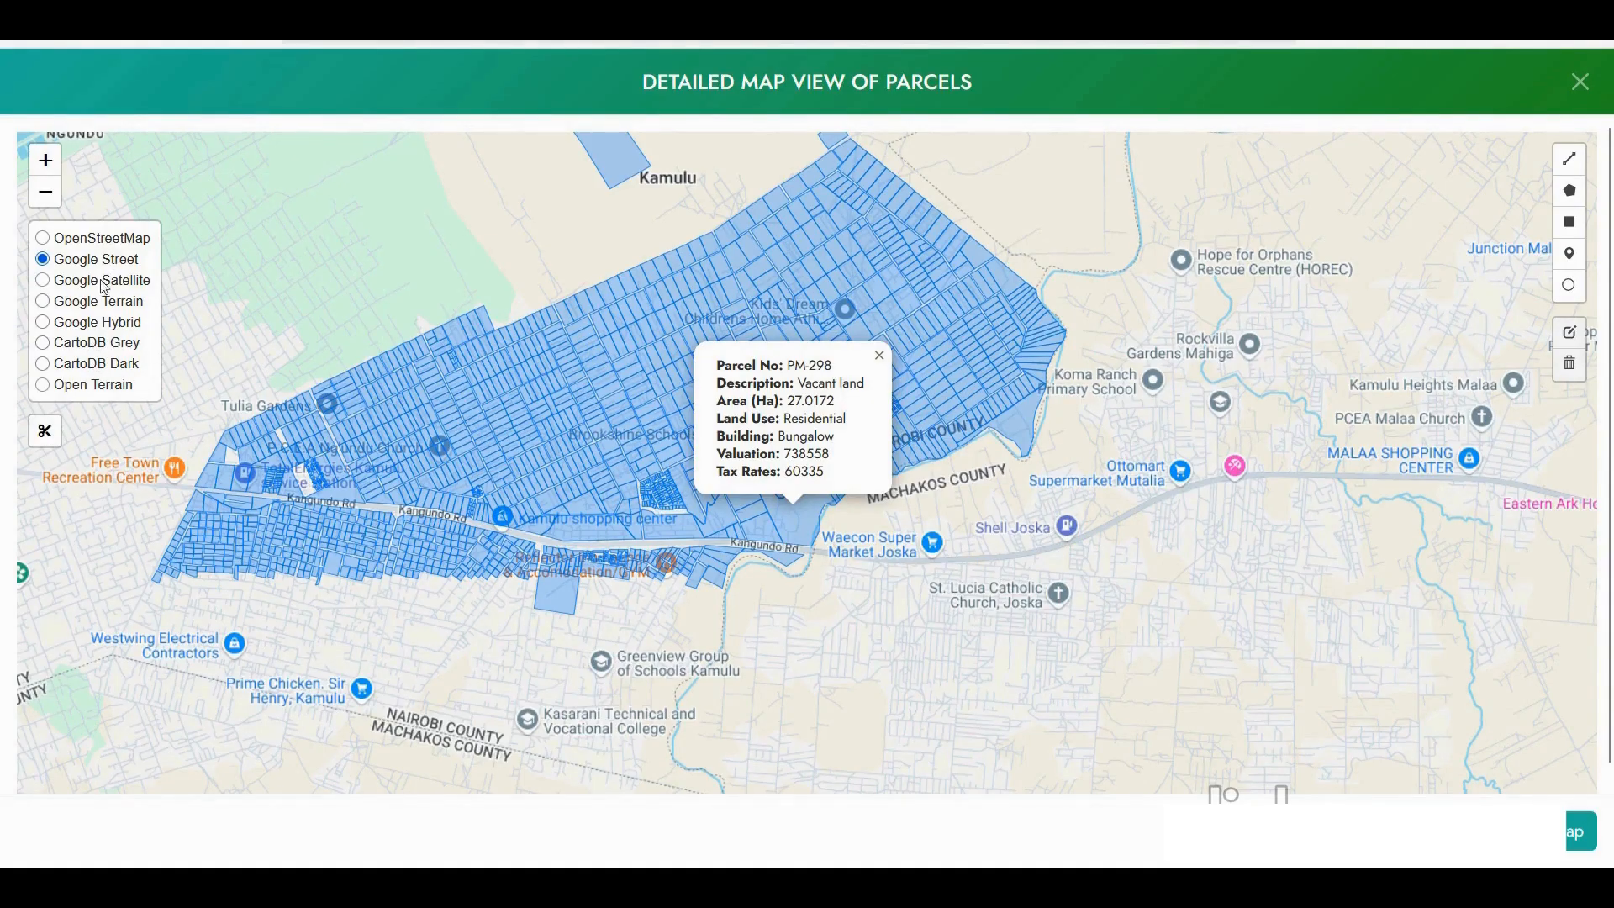
left_click(110, 239)
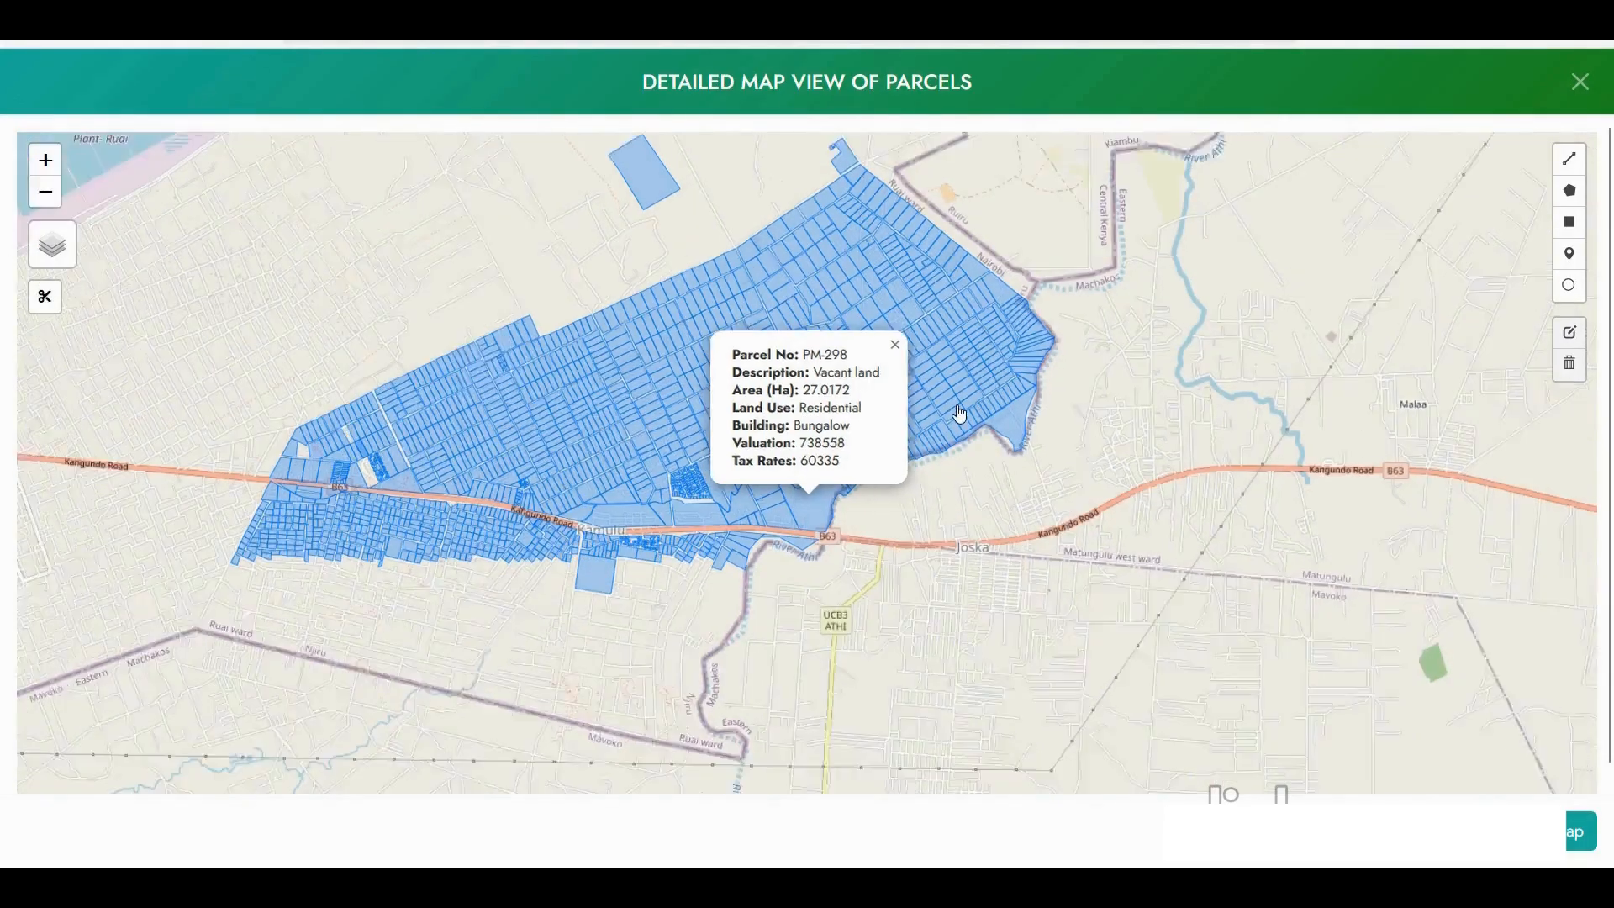
- Close the PM-298 details popup and return from the detailed map to the dashboard
scroll(832, 347, "down", 2)
left_click_drag(846, 347, 830, 376)
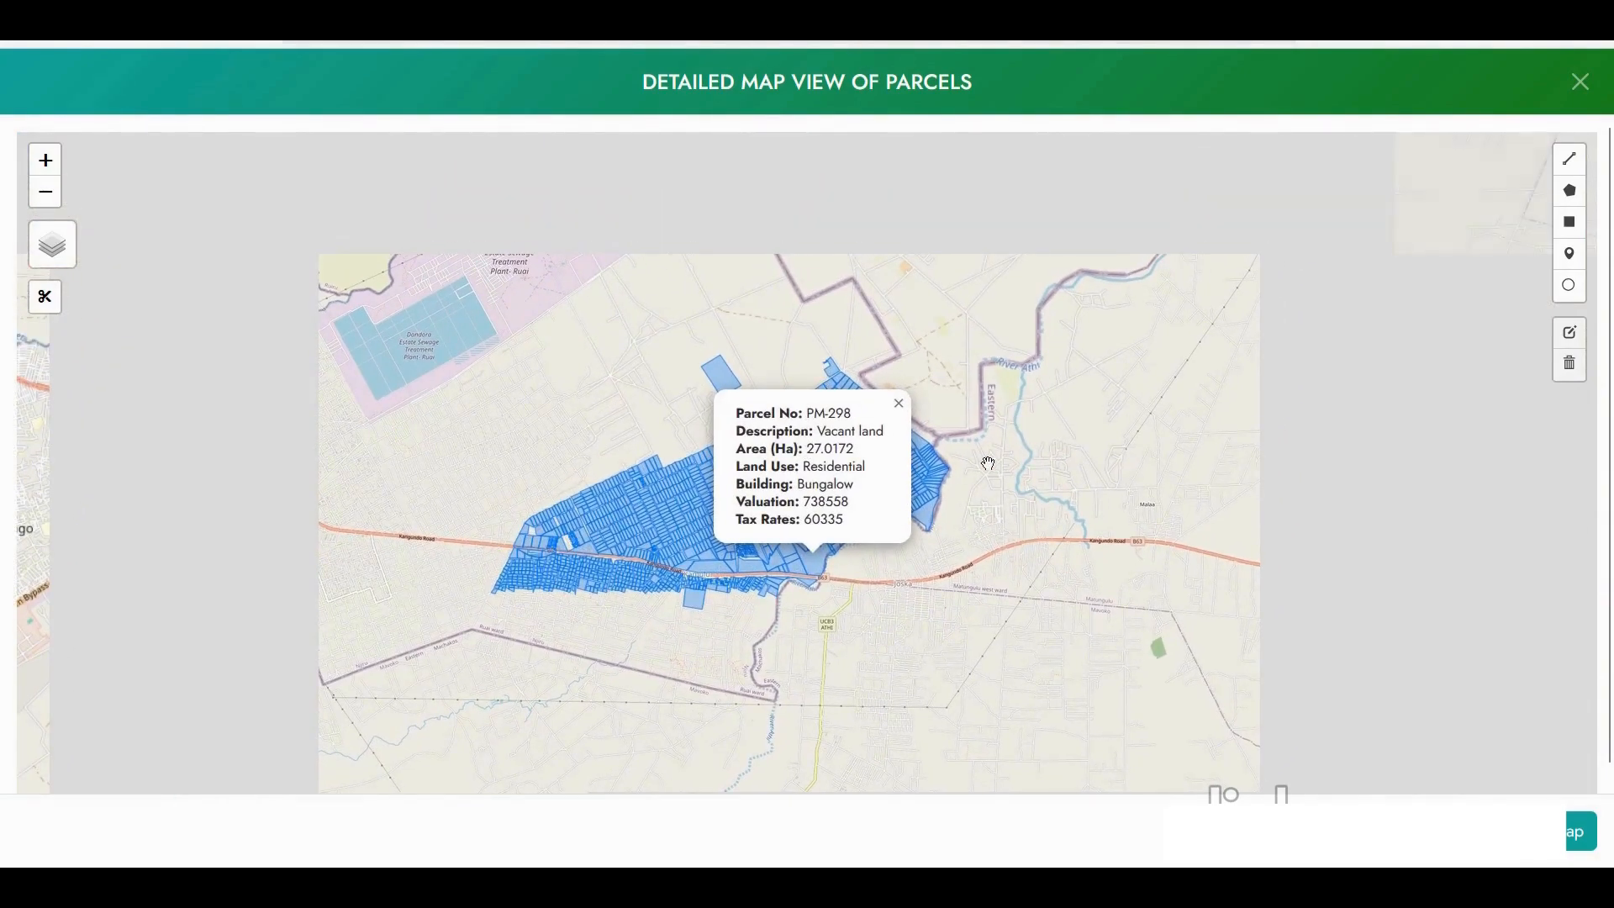
left_click(899, 403)
left_click(1581, 82)
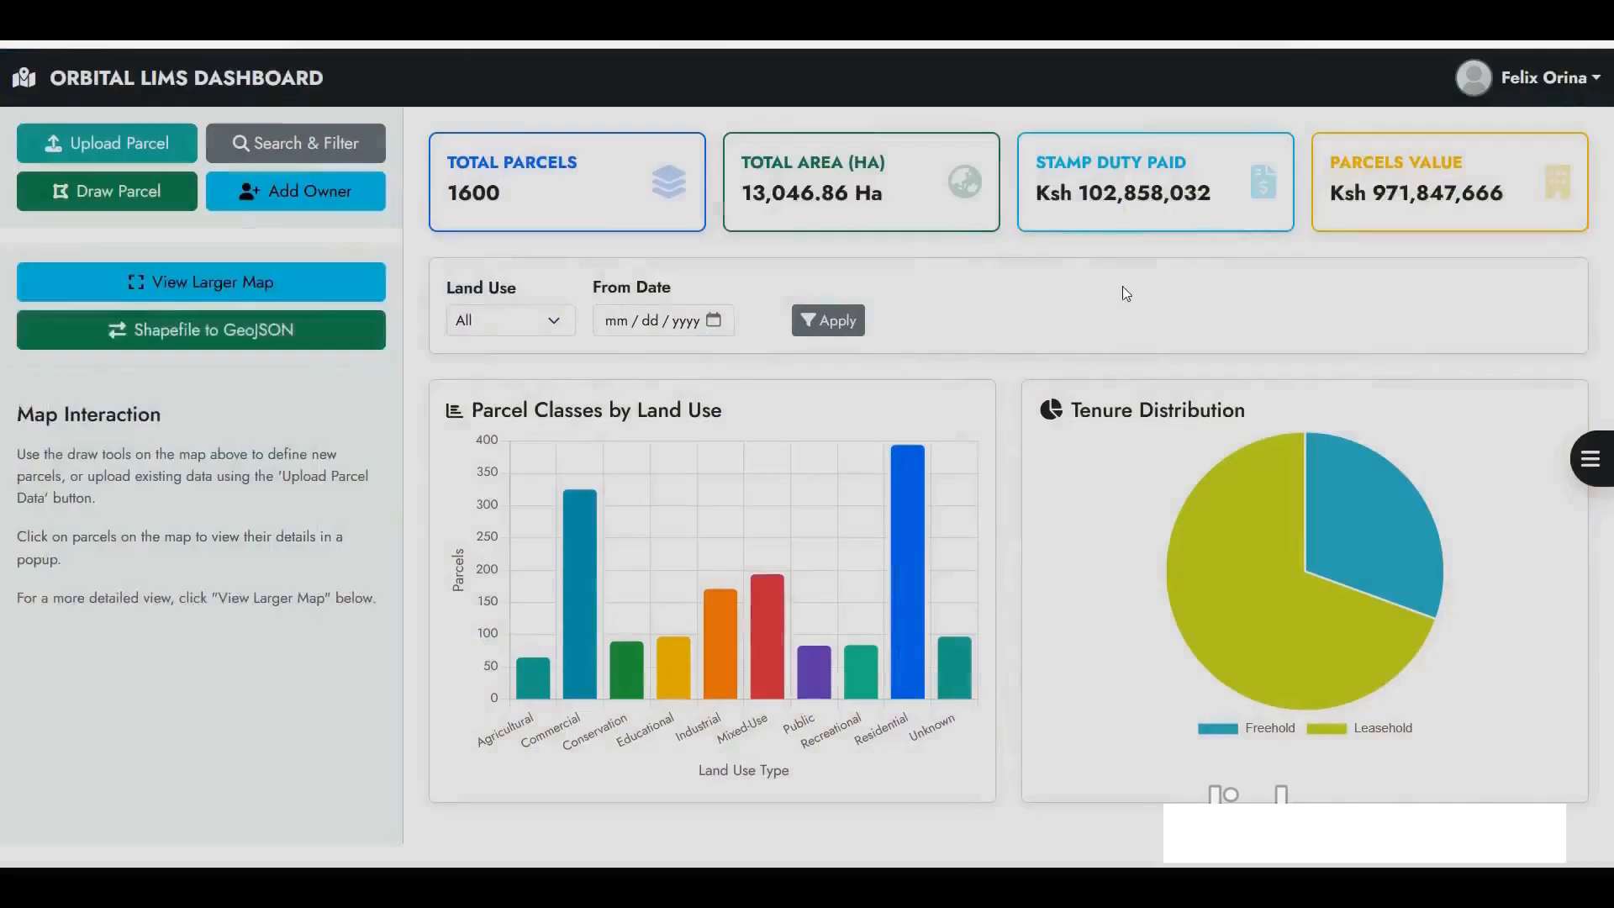
- Reopen the larger parcel map from the dashboard and make room beside the parcel block
left_click_drag(246, 416, 178, 446)
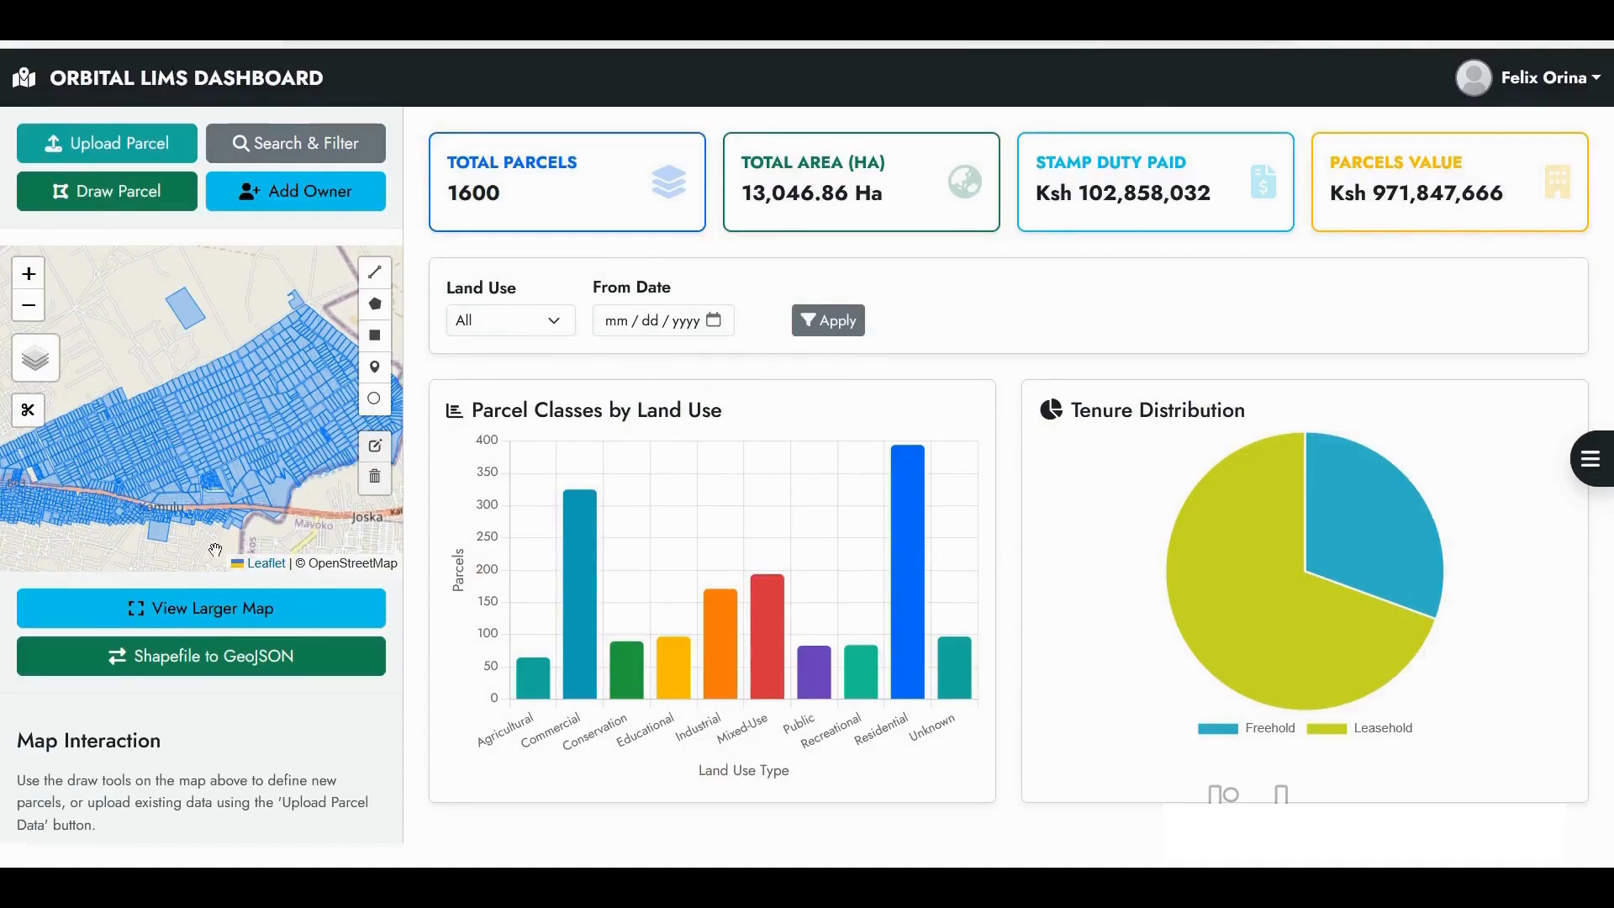
left_click(206, 616)
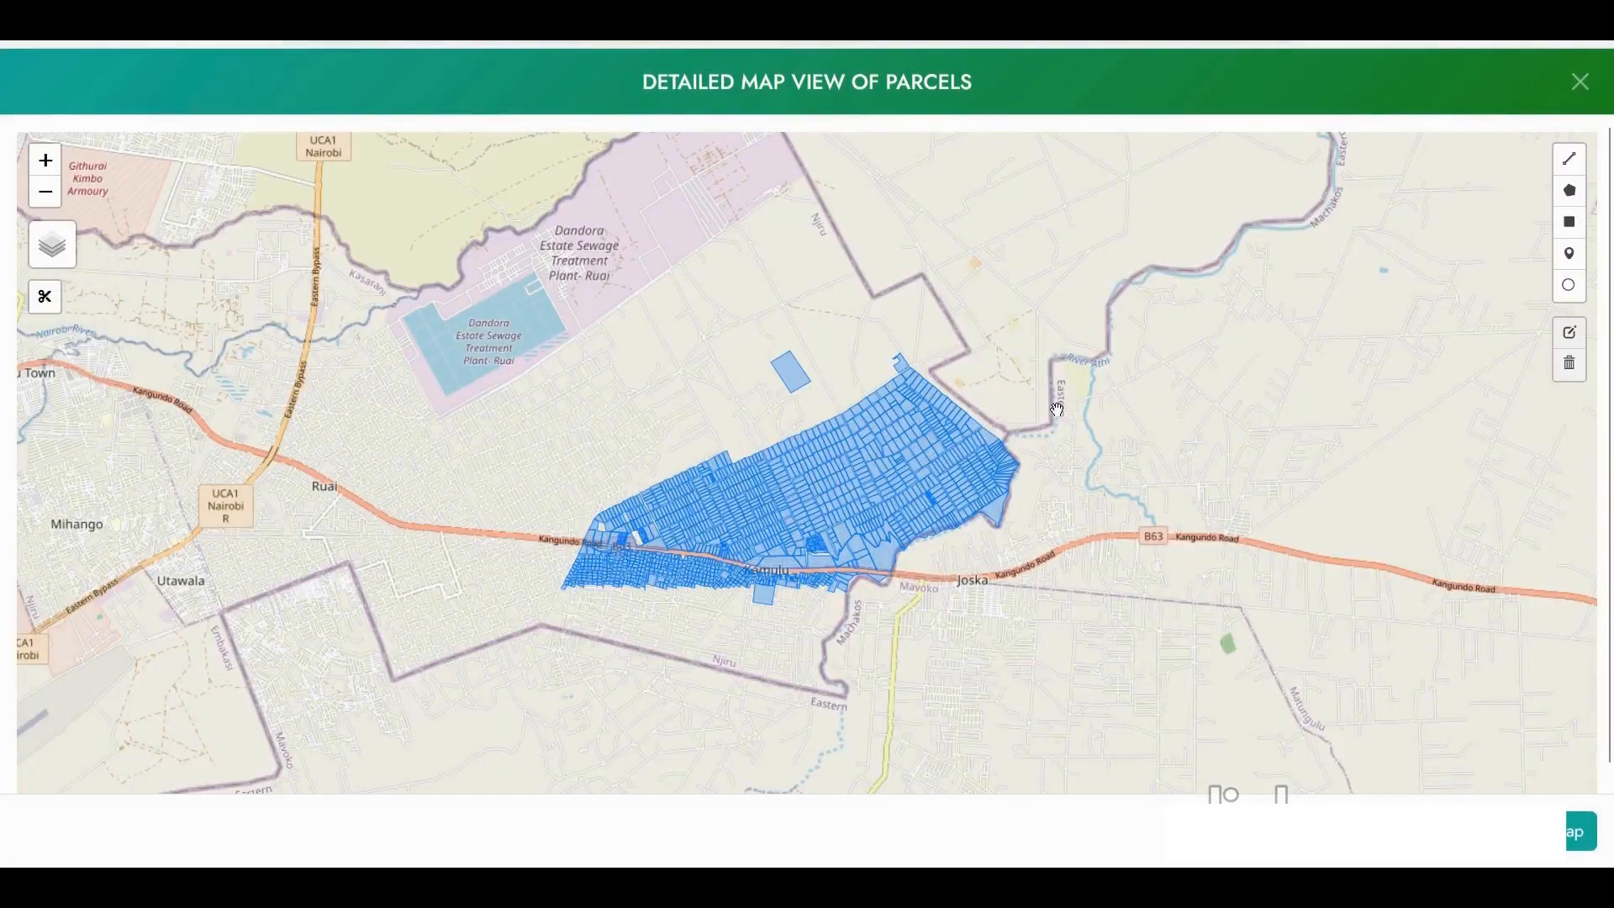
left_click_drag(1058, 409, 886, 407)
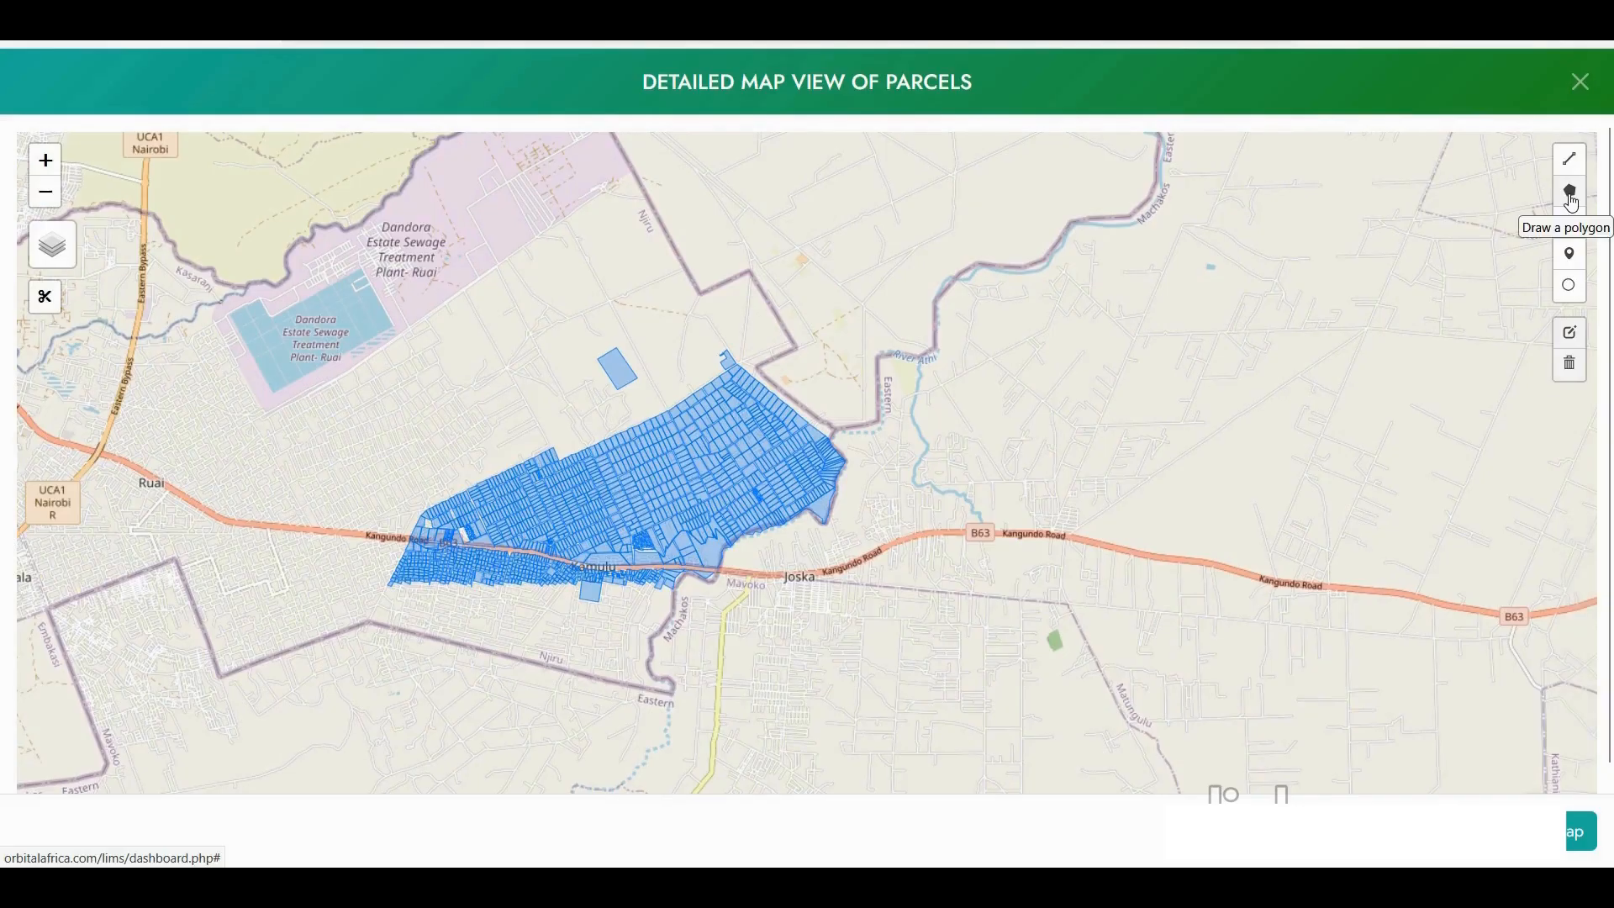
- Draw a four-sided parcel polygon of about 13 ha in the open land just north of the existing parcel block
left_click(1572, 195)
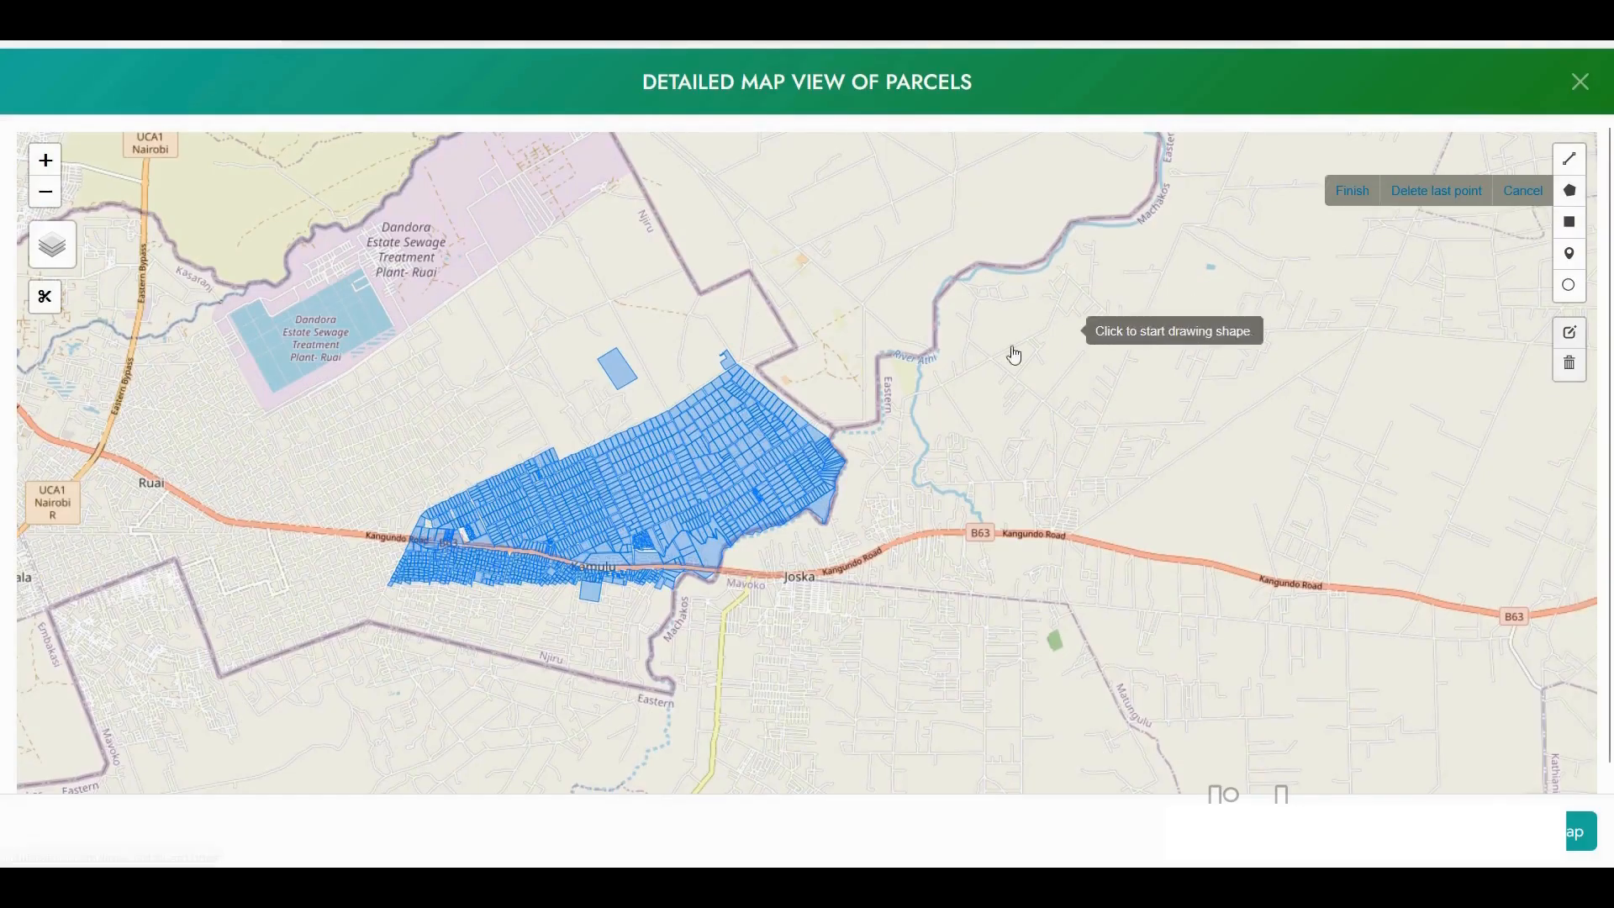
scroll(505, 442, "up", 2)
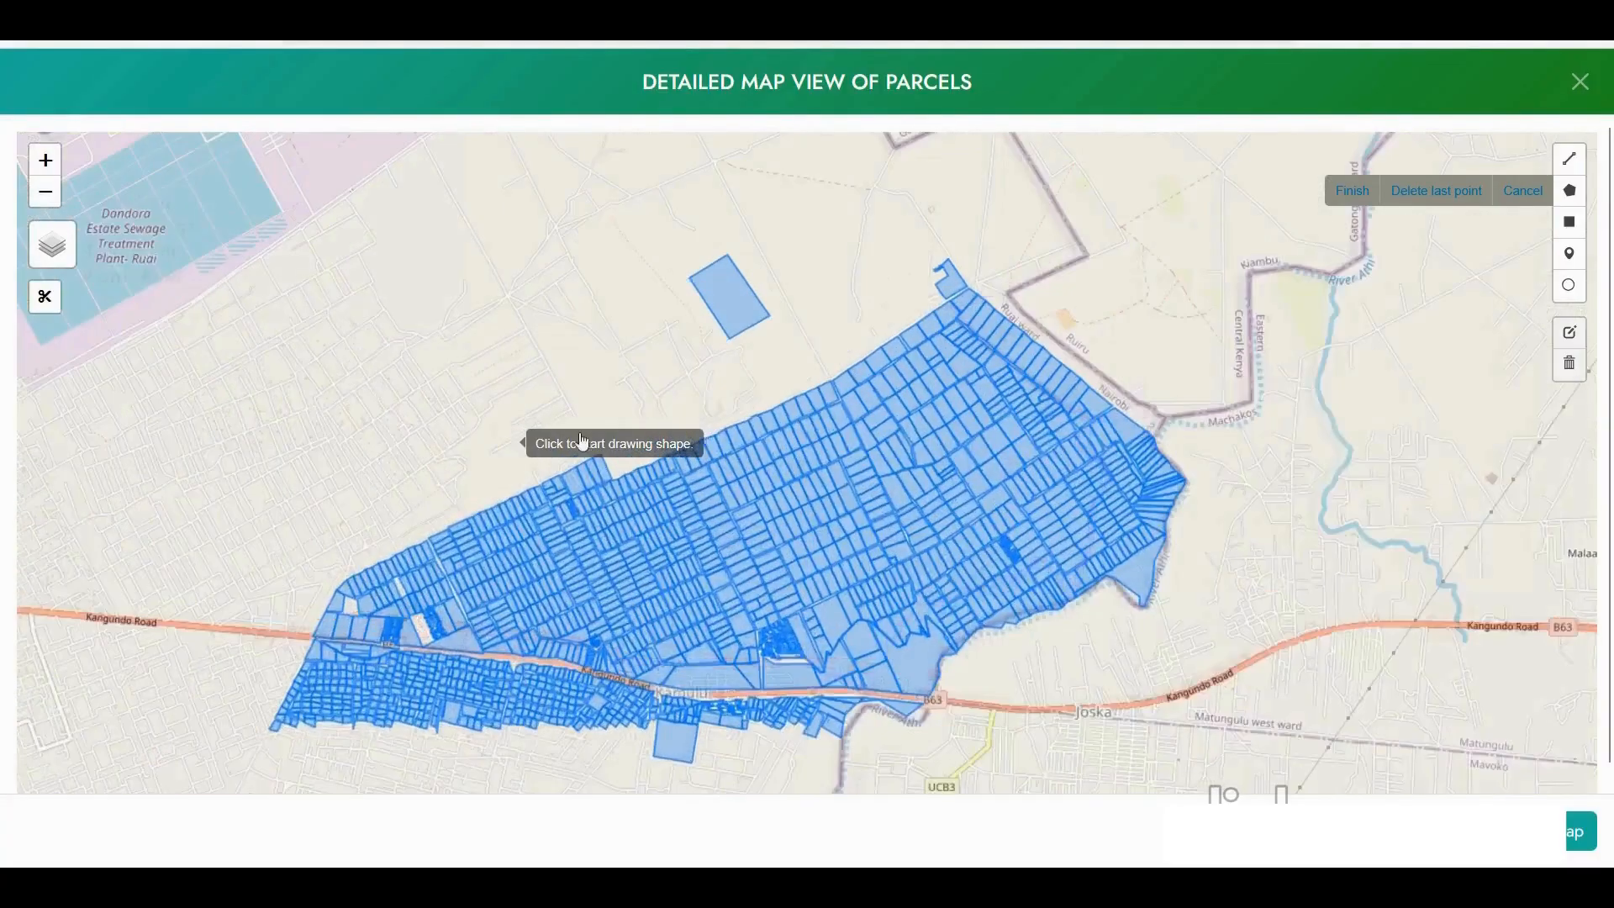
scroll(601, 418, "up", 2)
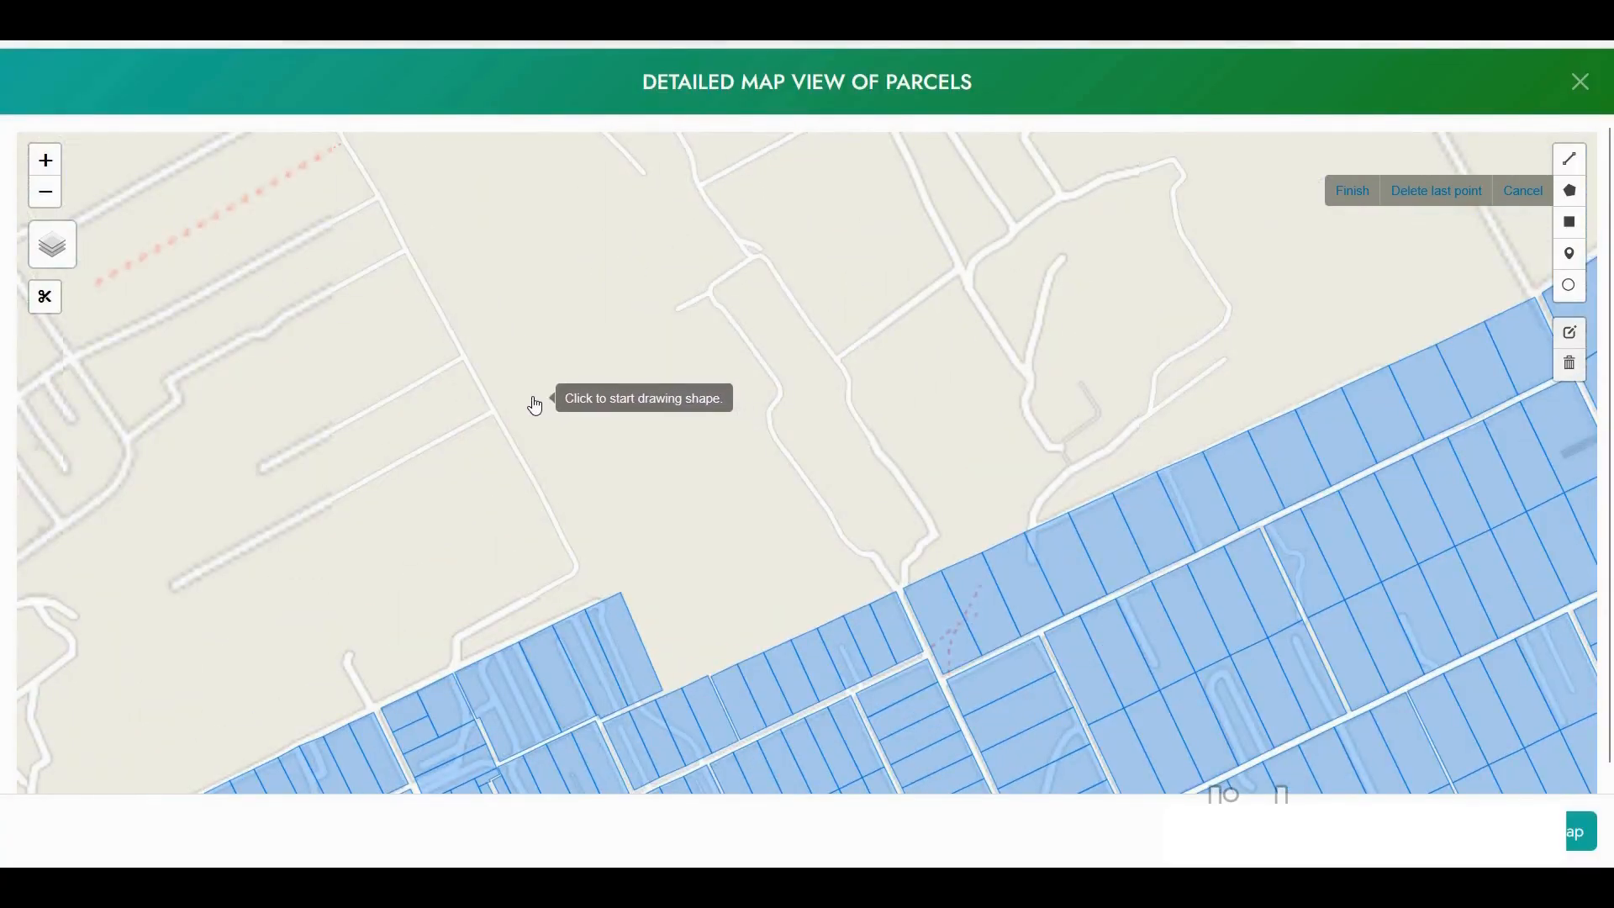
left_click(530, 398)
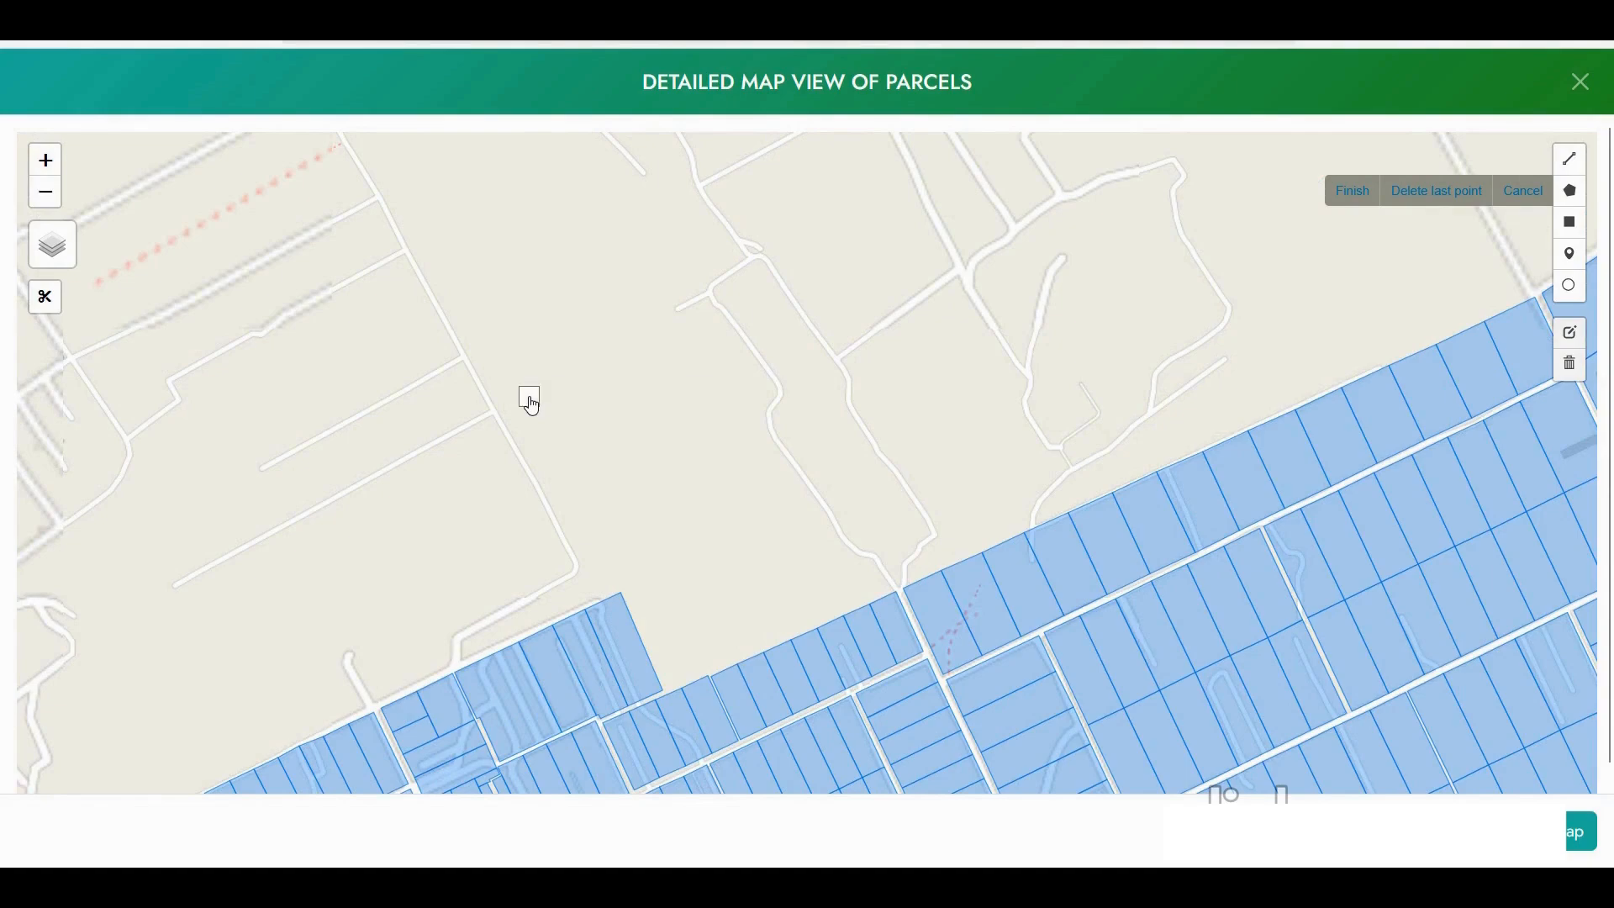
left_click(602, 545)
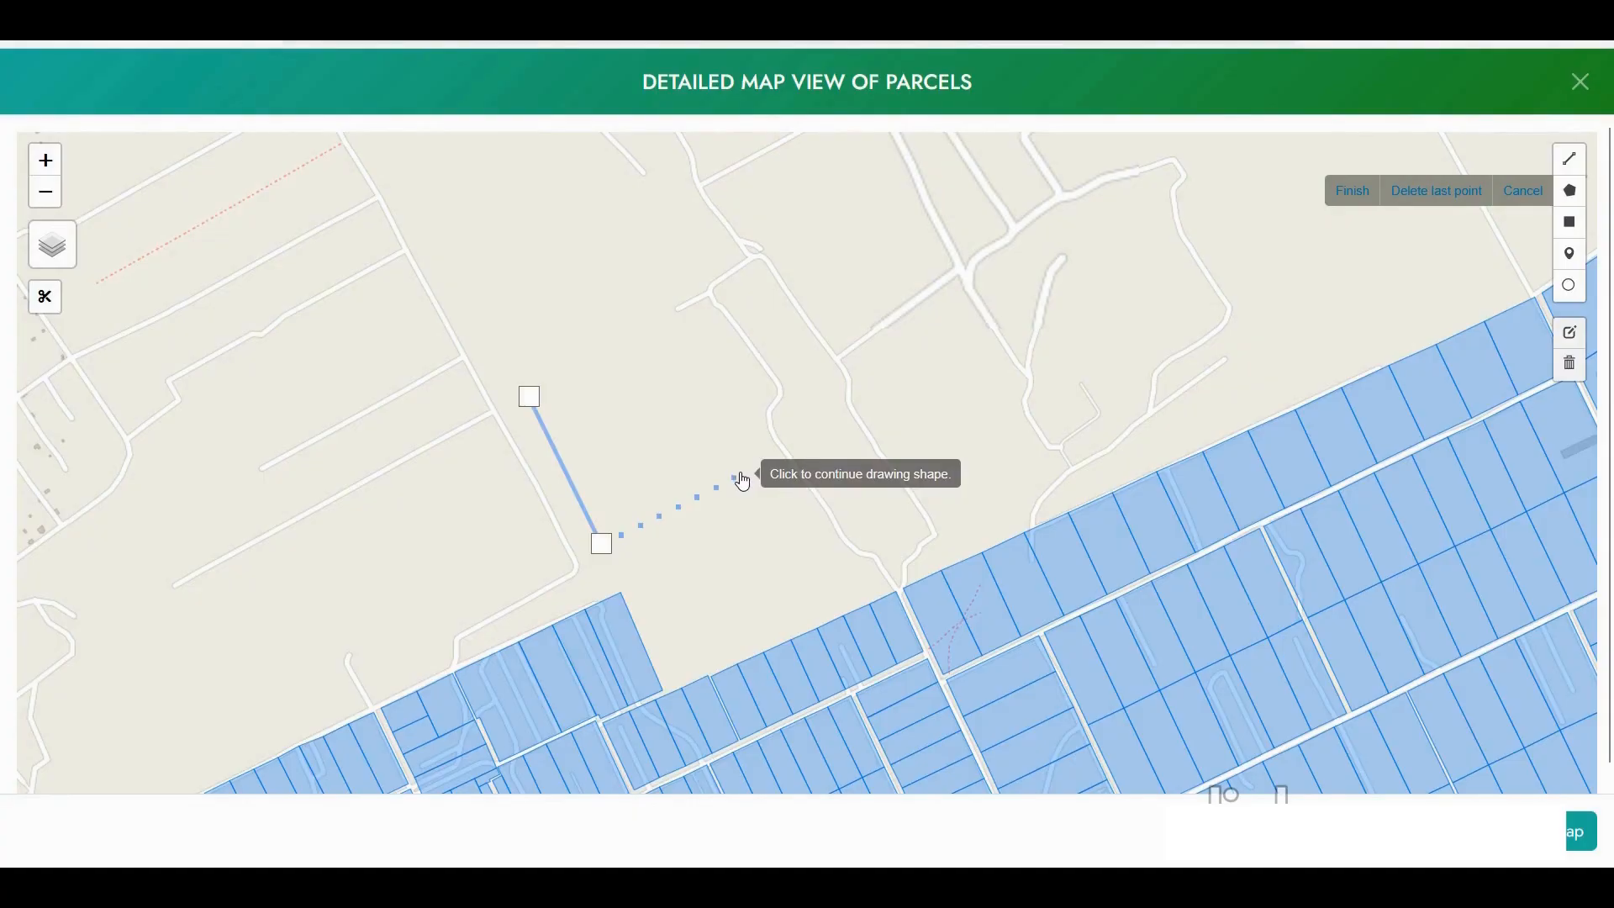
left_click(740, 474)
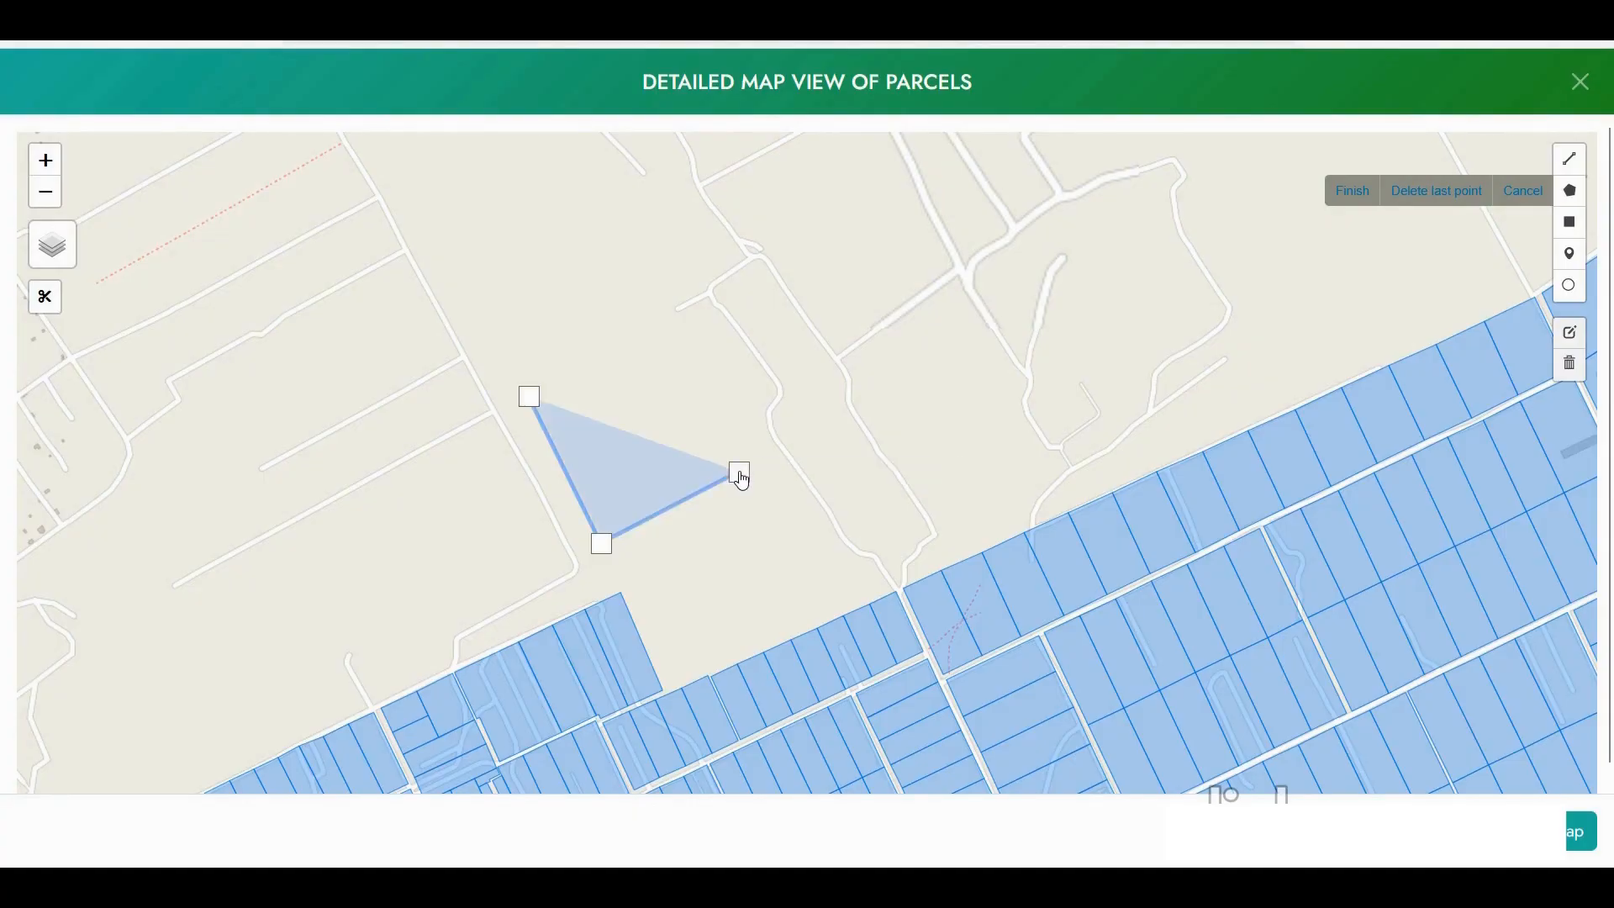
double_click(665, 334)
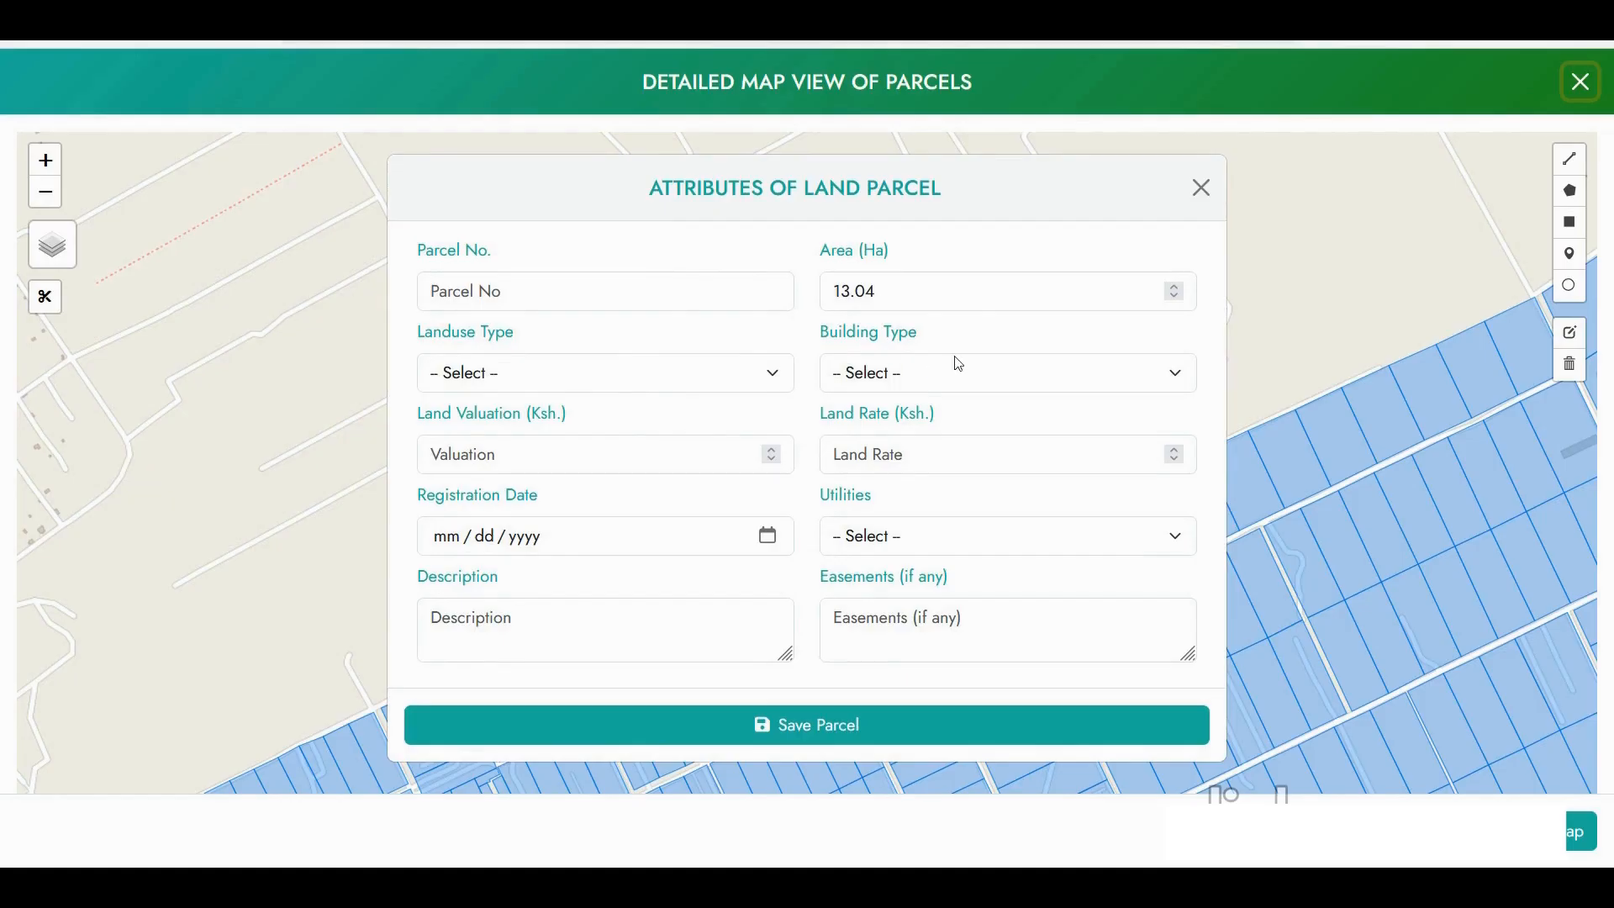
- Check the new parcel's calculated area and enter 209/34567/890 as its parcel number
left_click_drag(897, 299, 831, 292)
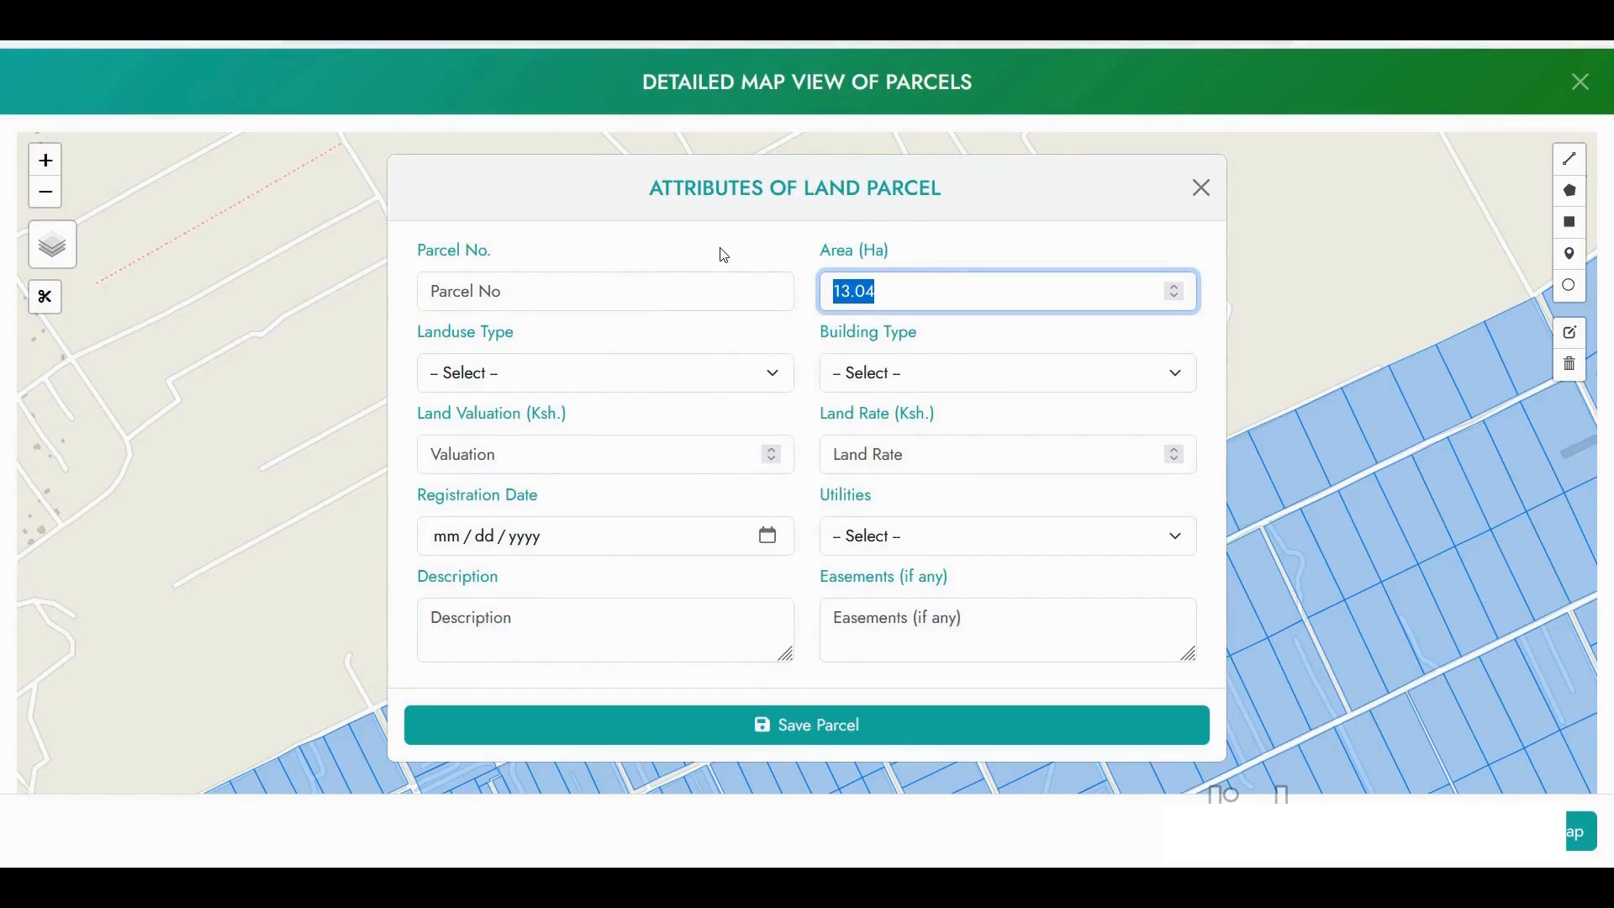
left_click(490, 295)
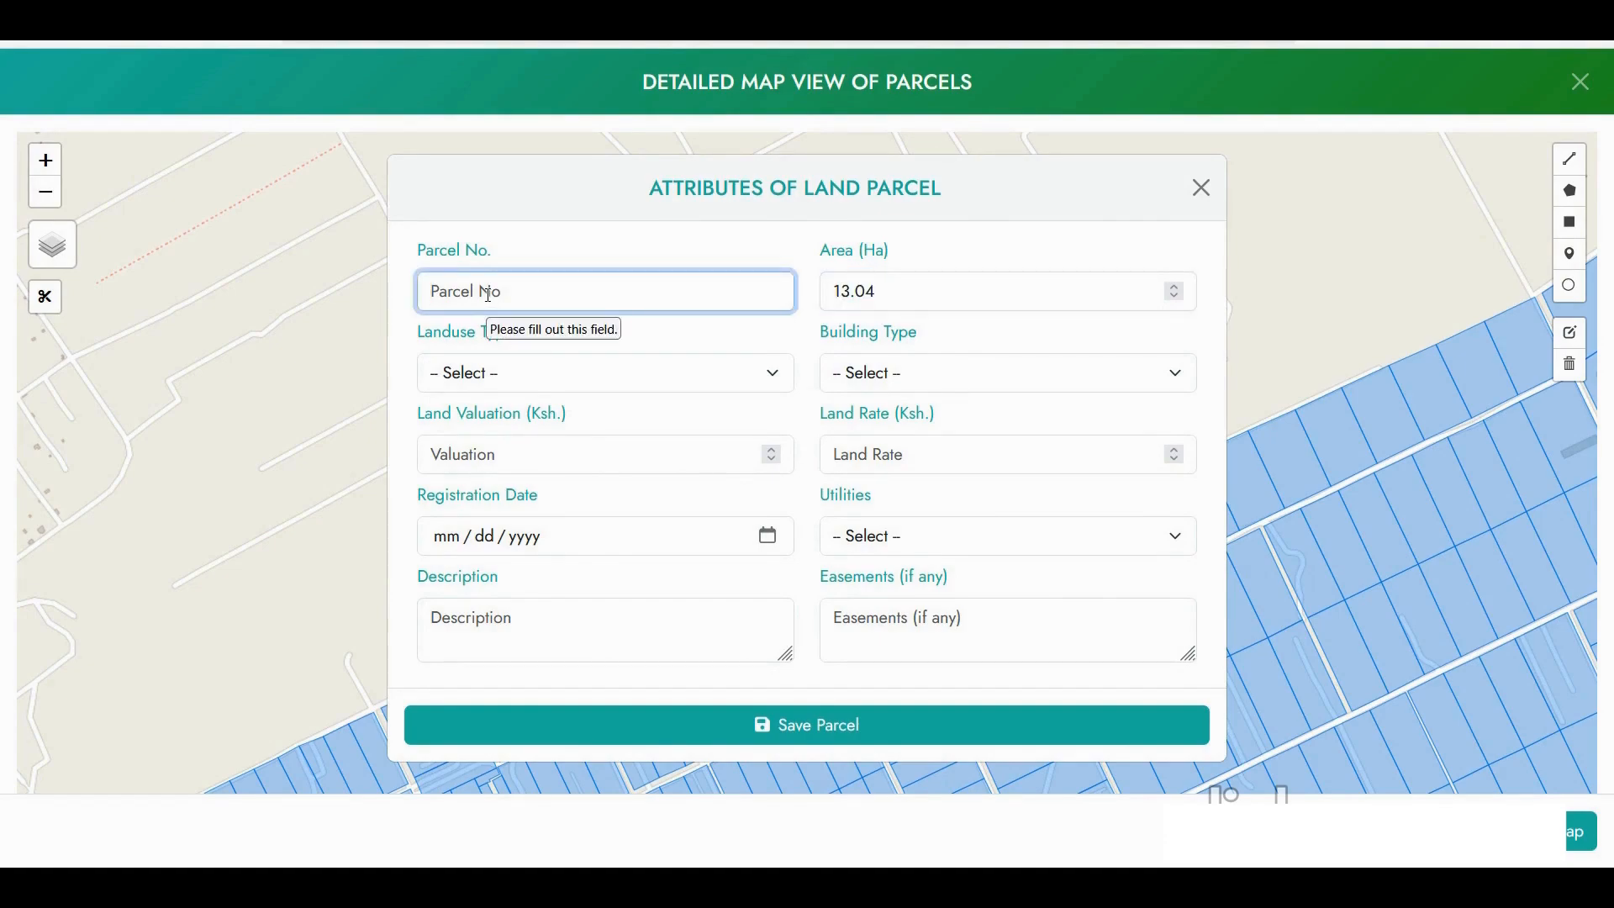
type("209/34567/890")
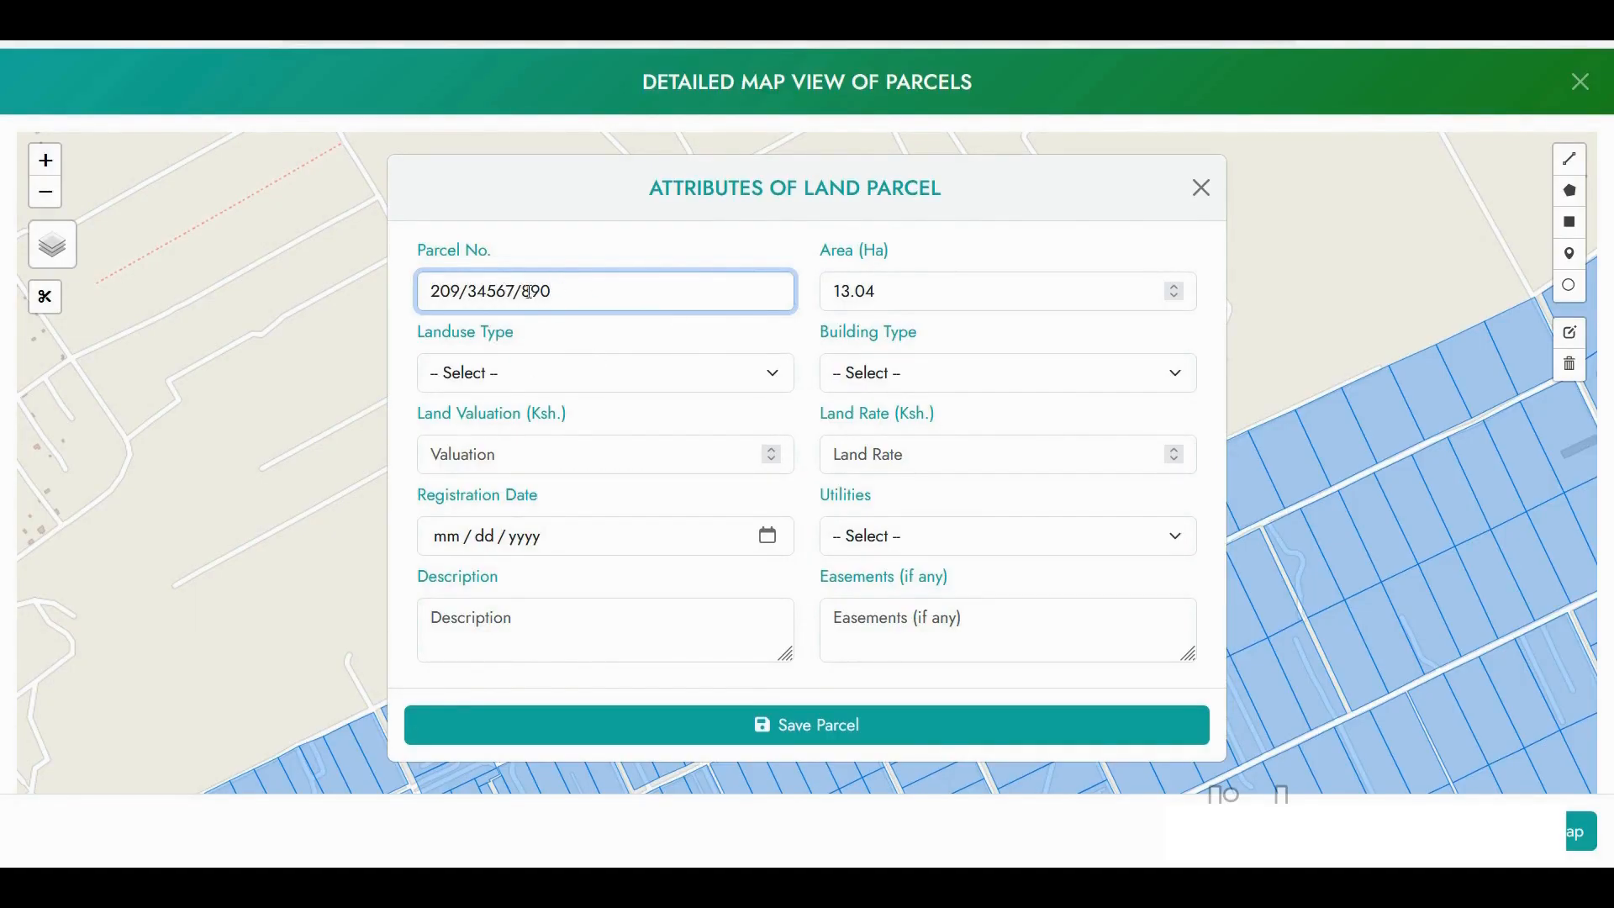
- Set the new parcel's land use type to Residential and its building type to Bungalow
left_click(509, 380)
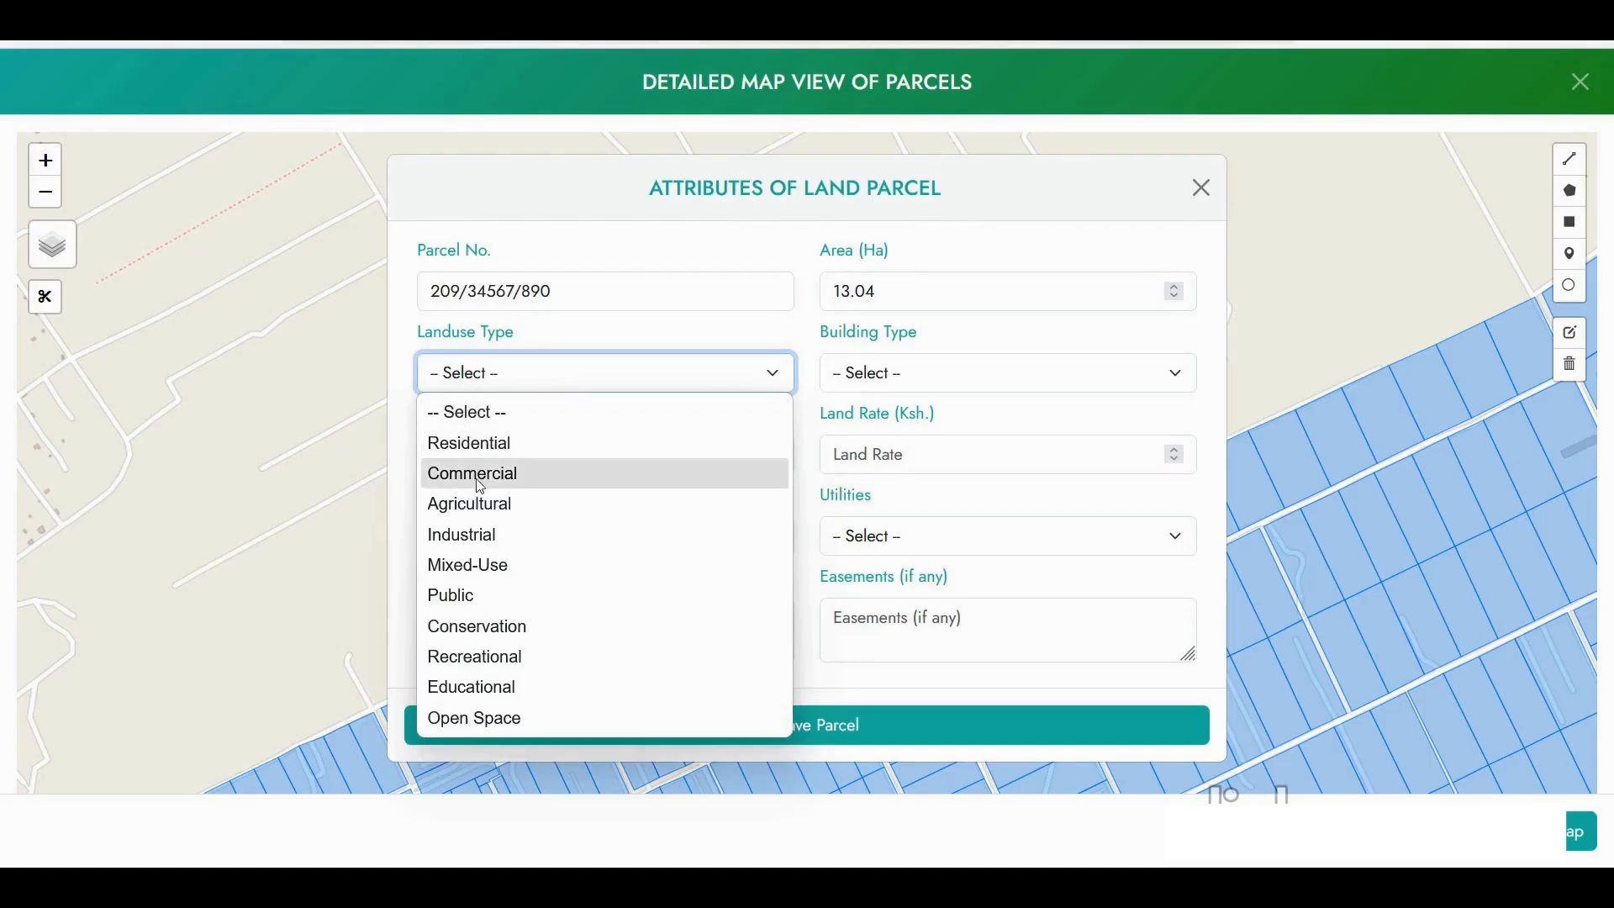
left_click(471, 443)
left_click(893, 388)
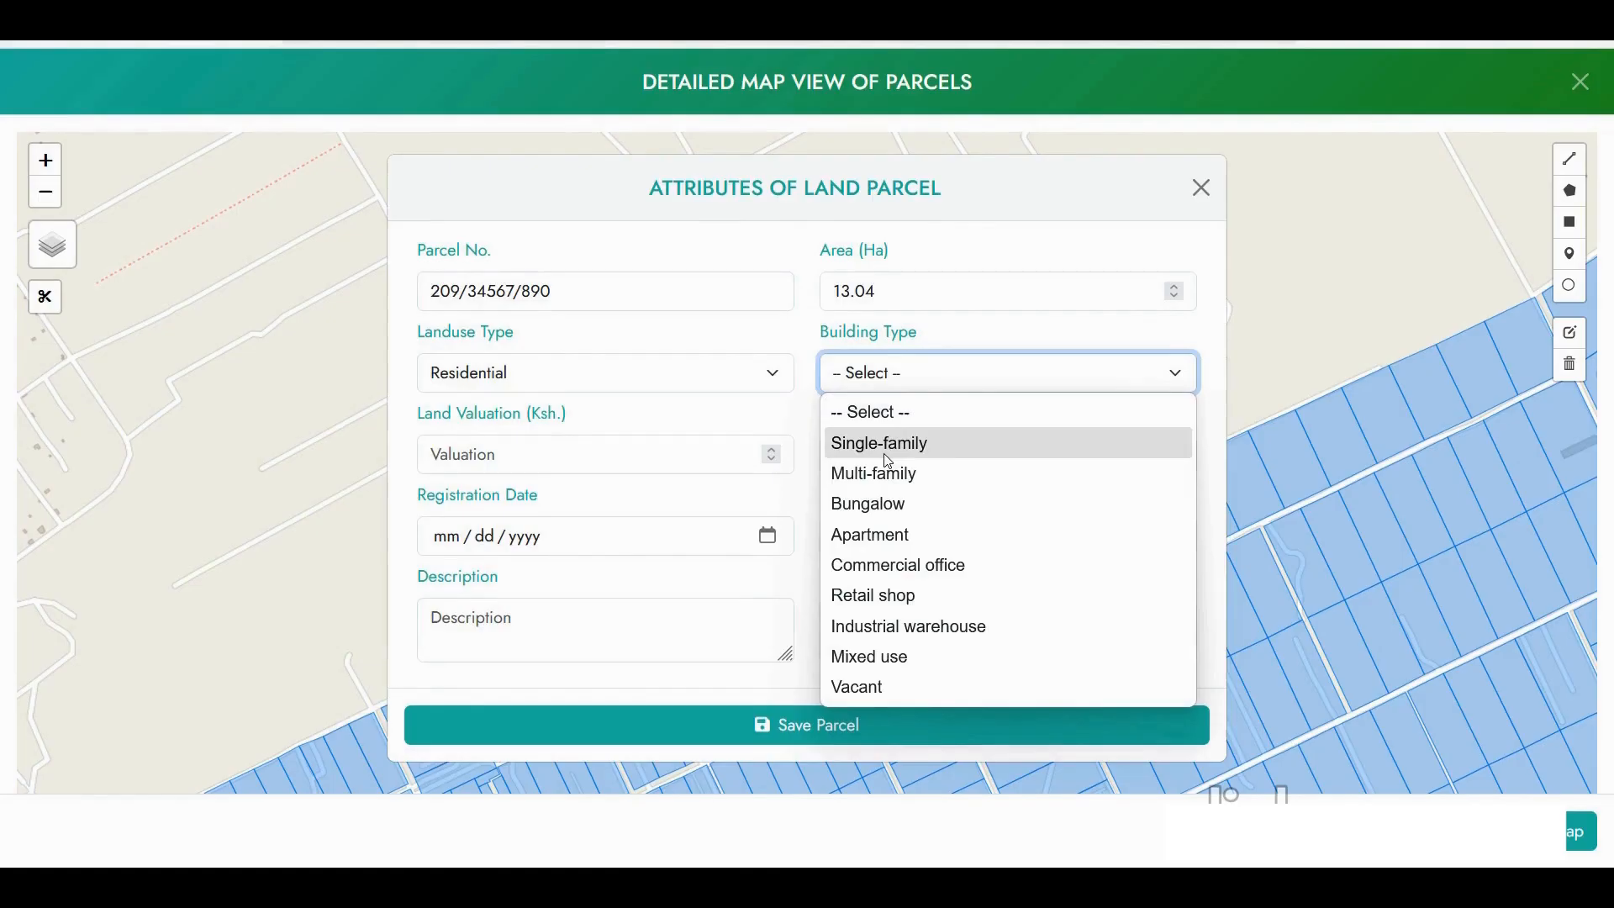
left_click(874, 511)
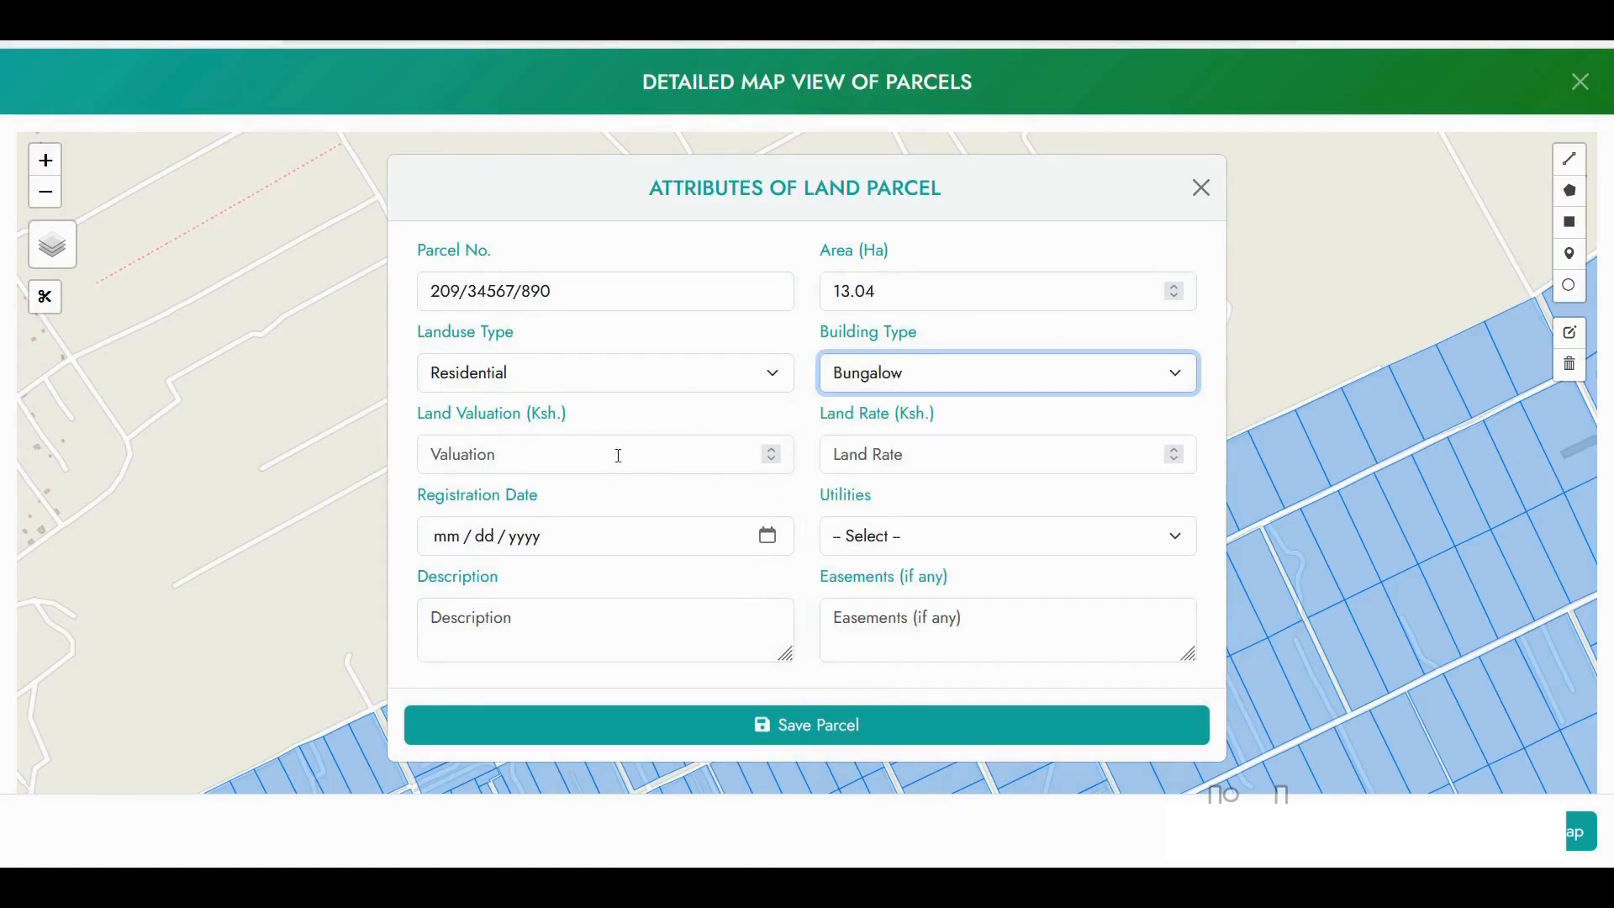
- Enter a land valuation of Ksh 950,000 and a land rate of Ksh 60,000 for the new parcel
left_click(488, 459)
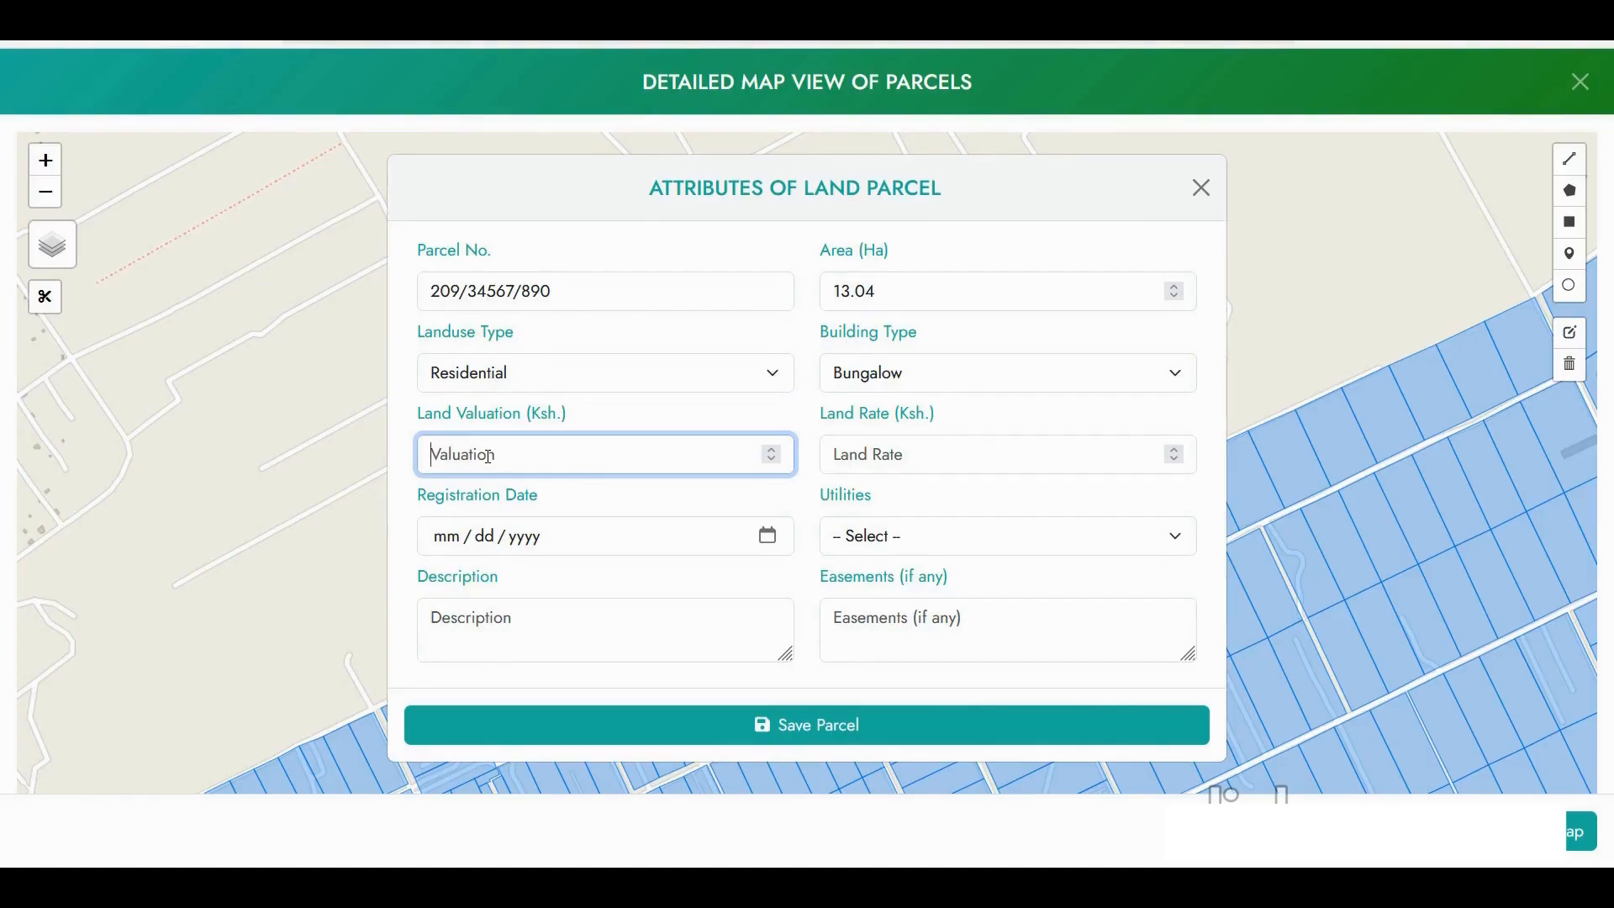
type("950,000")
left_click(957, 455)
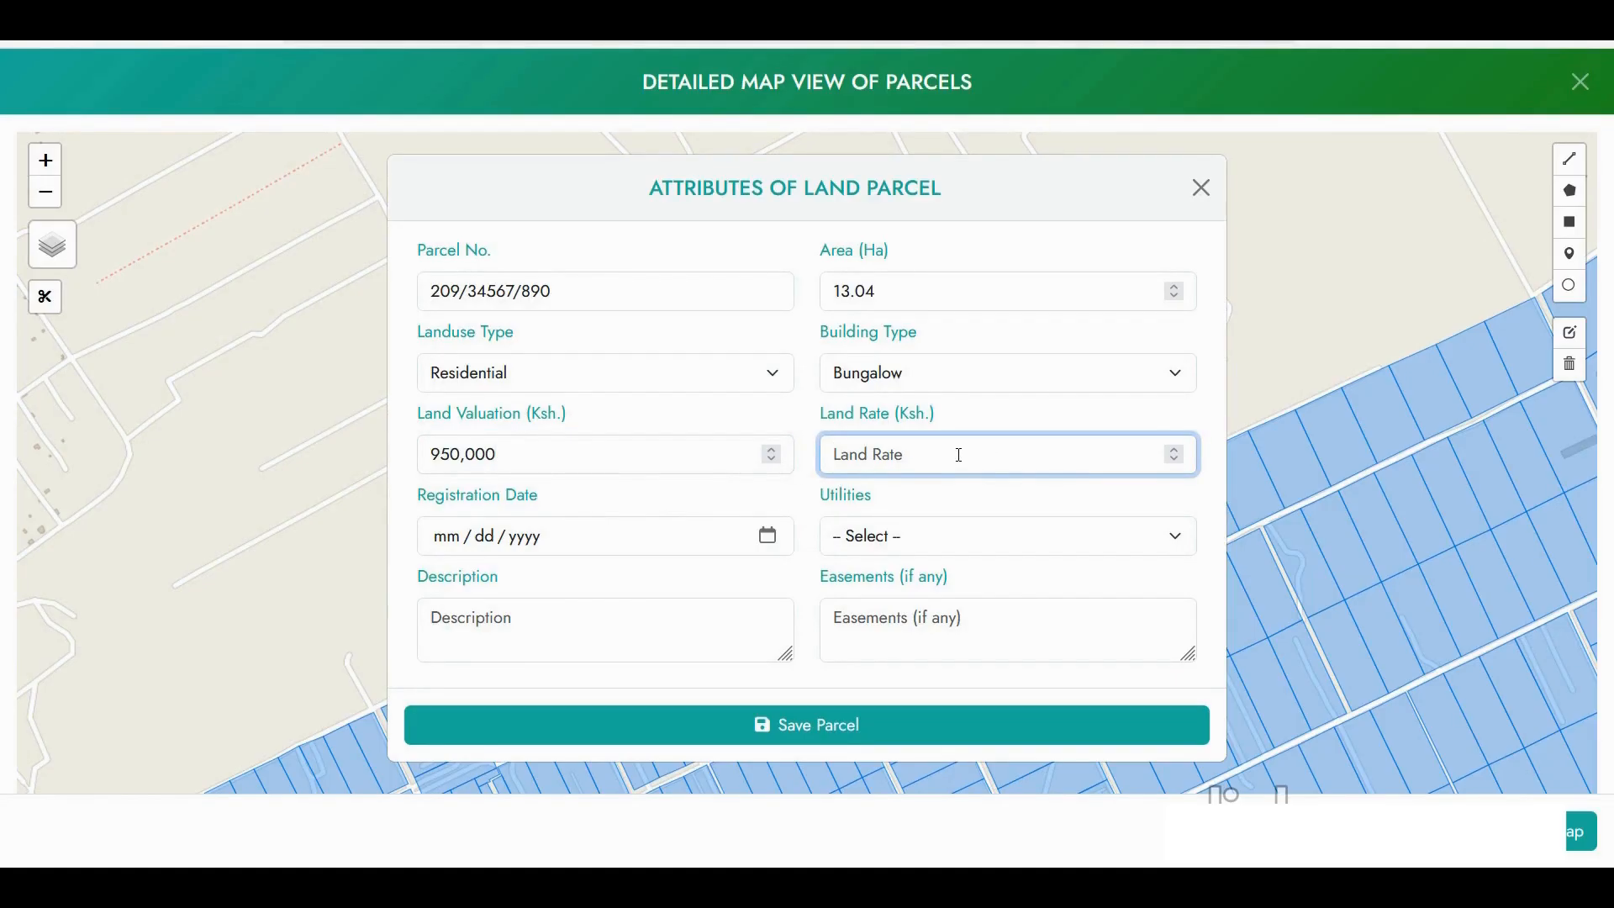
type("60,000")
- Set the parcel's registration date to 04/15/2025 and its utilities to Electricity
left_click(770, 537)
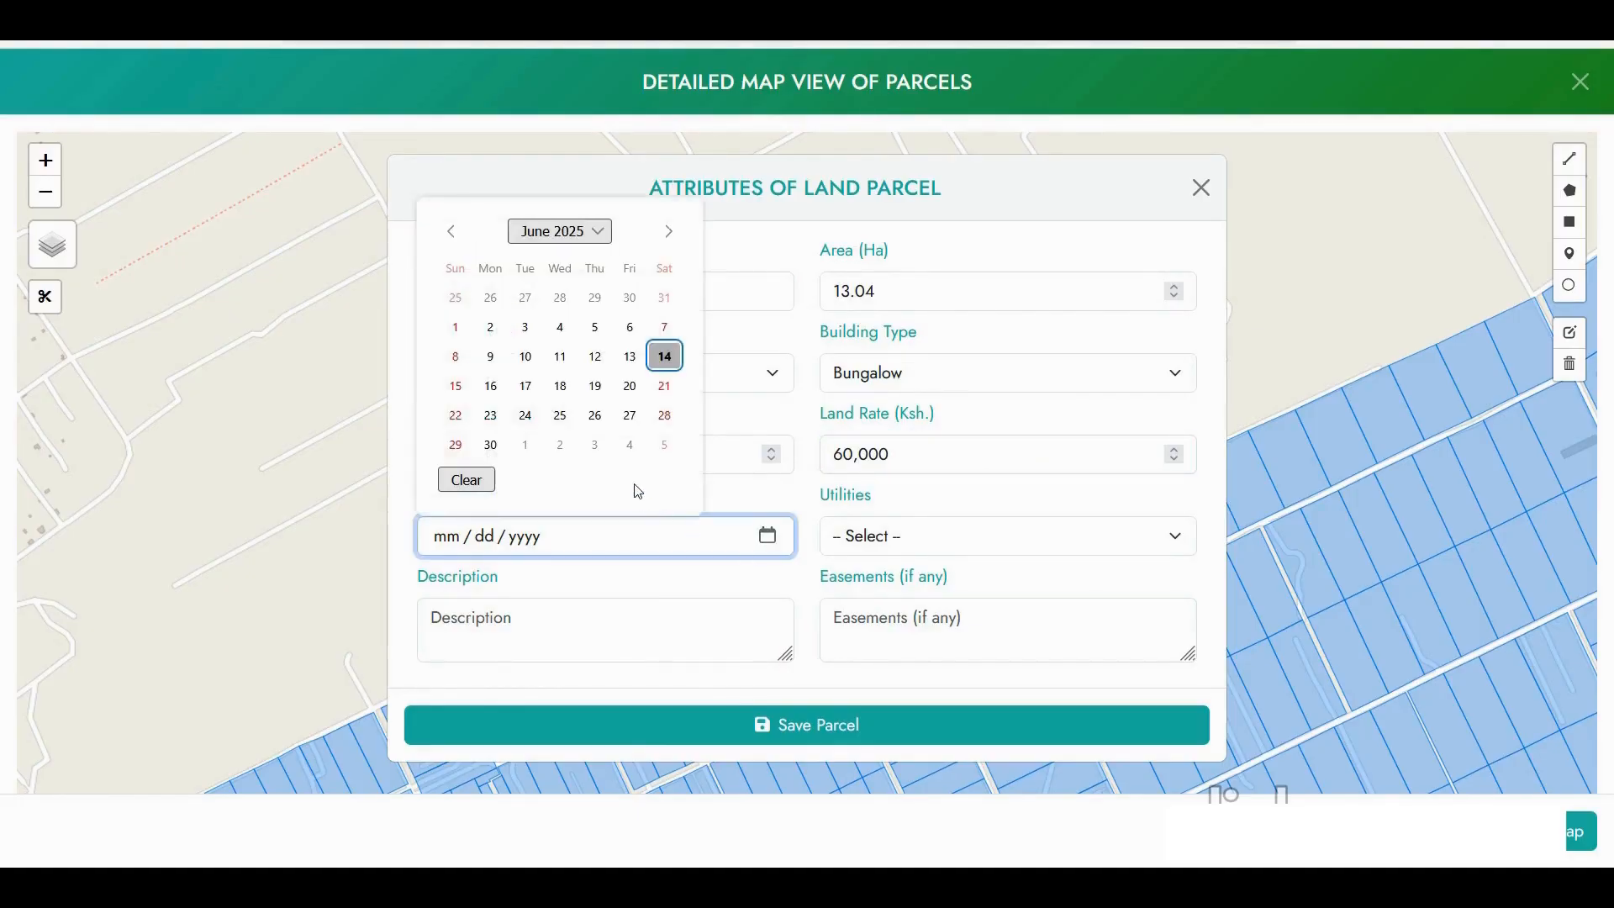
left_click(463, 233)
left_click(463, 232)
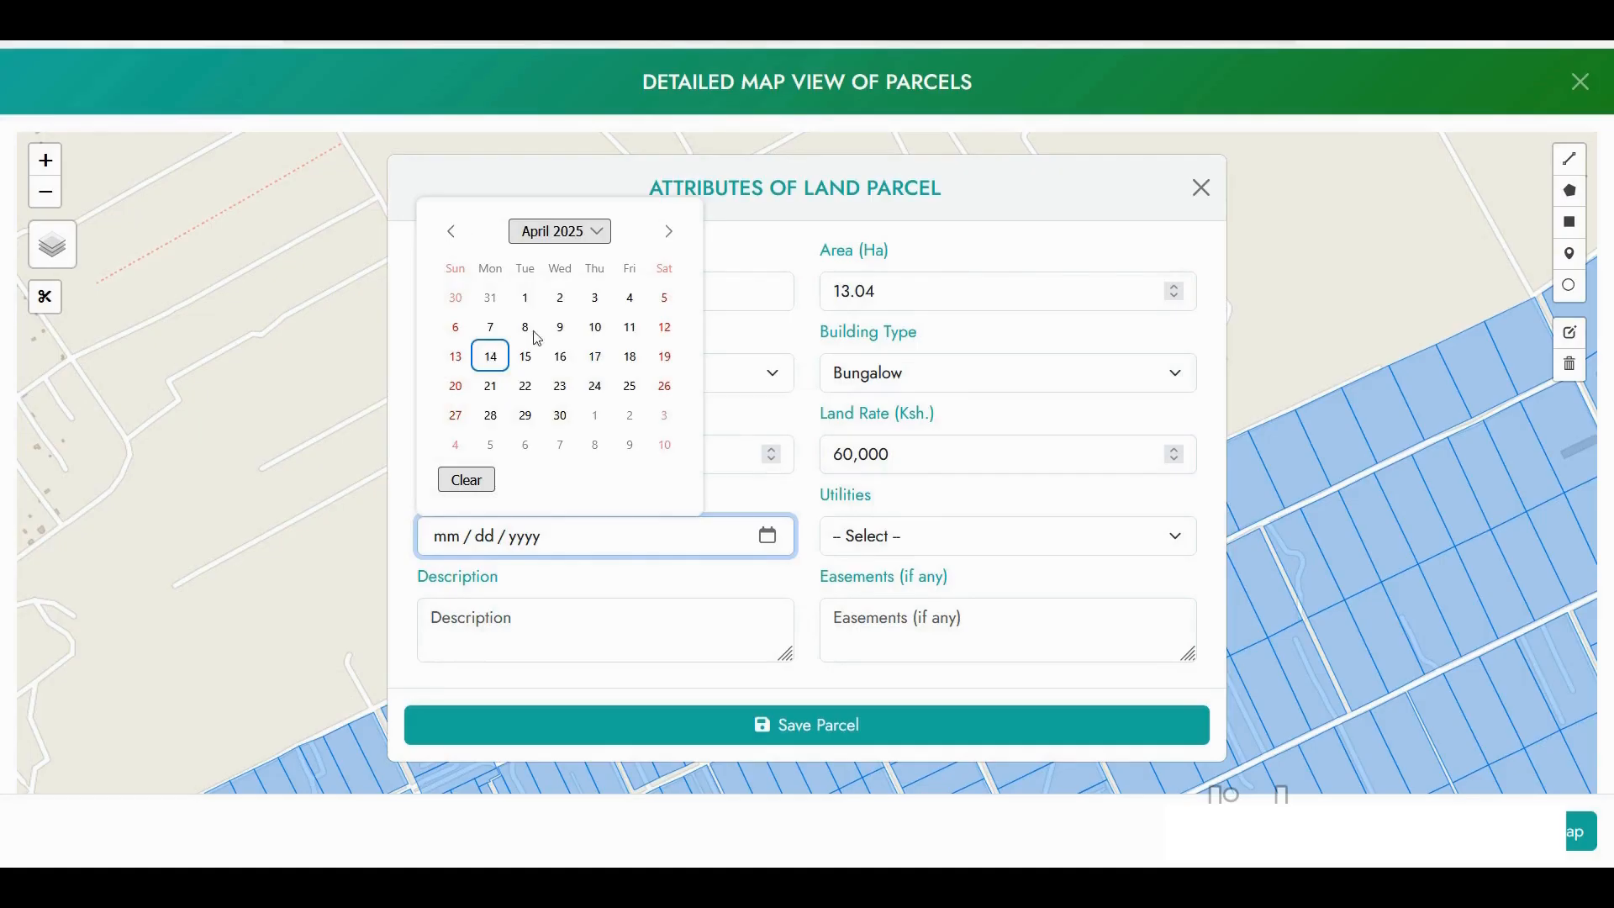
left_click(529, 356)
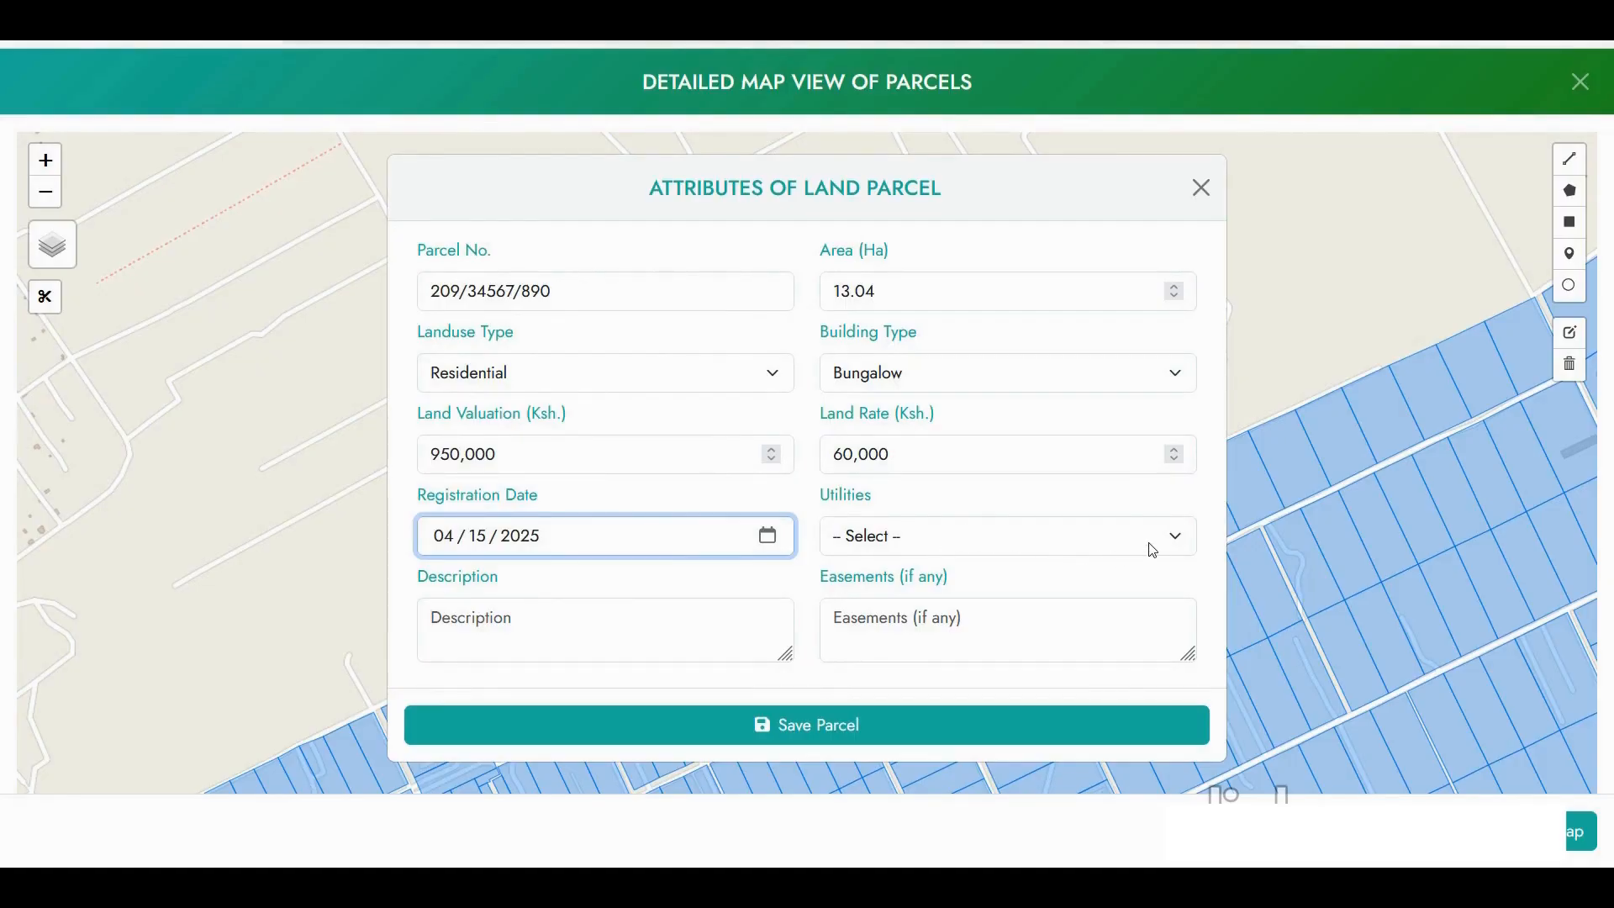
left_click(1129, 552)
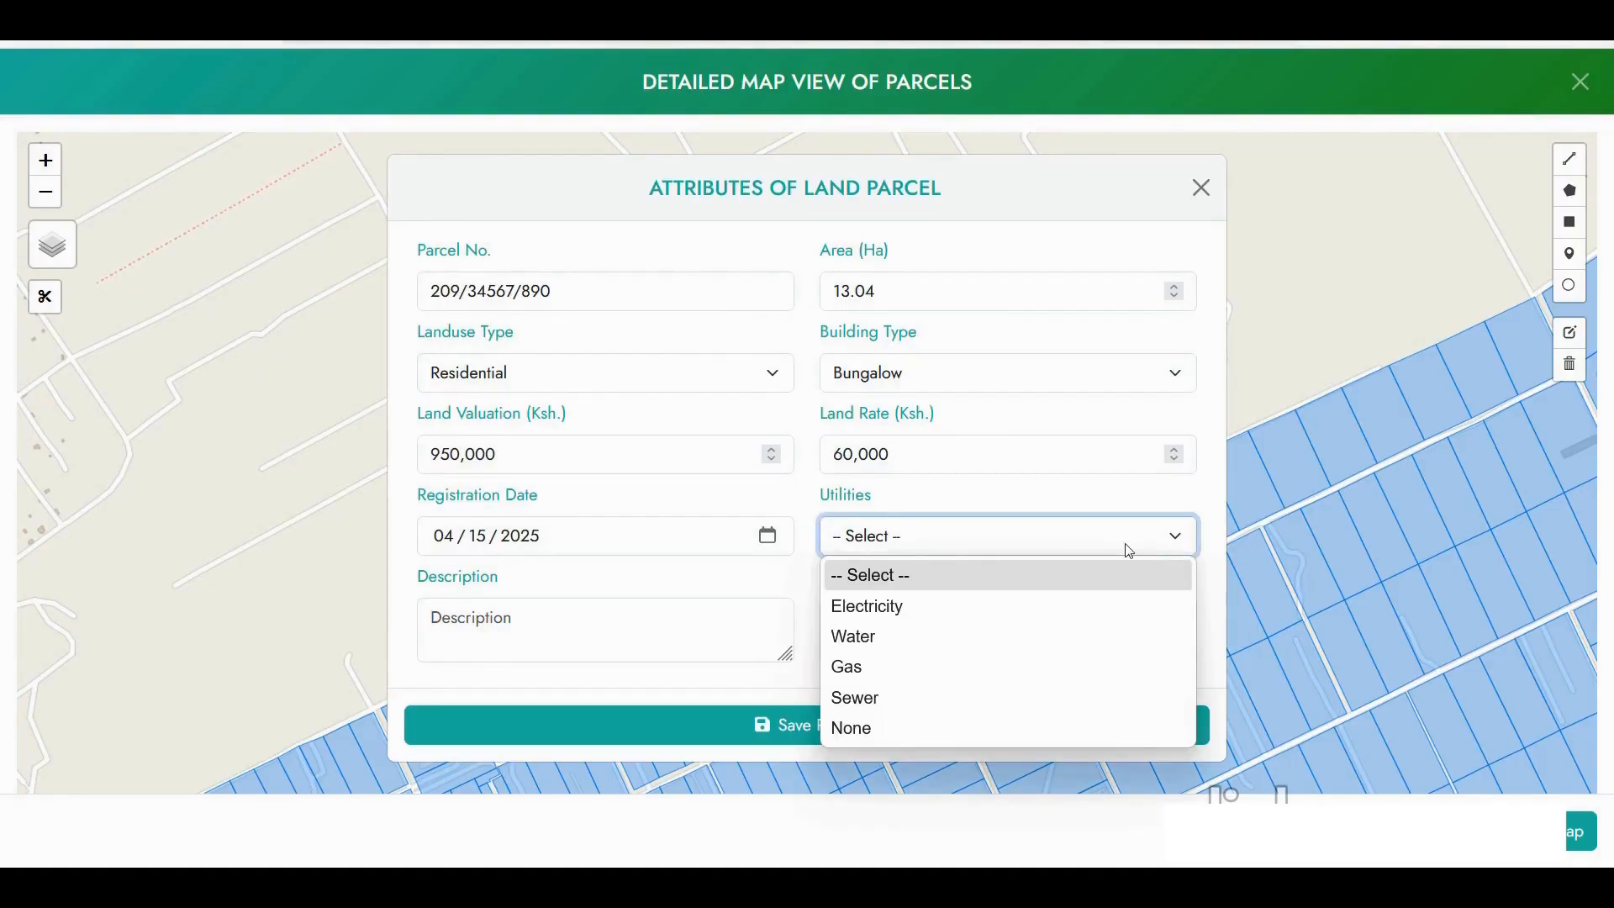
left_click(875, 618)
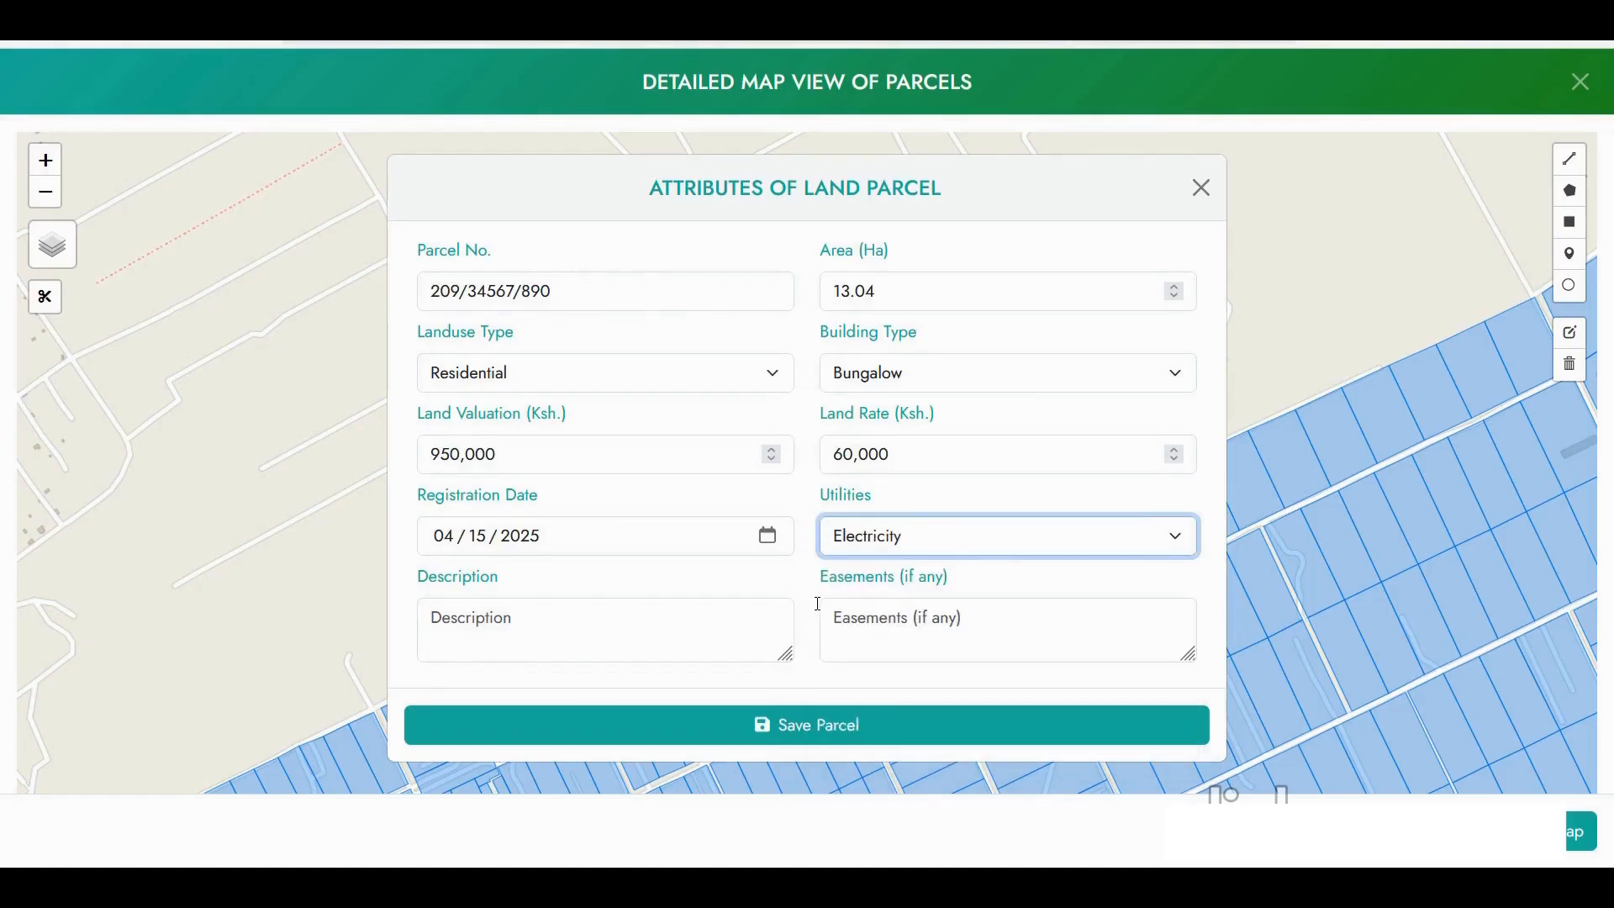
left_click(1162, 540)
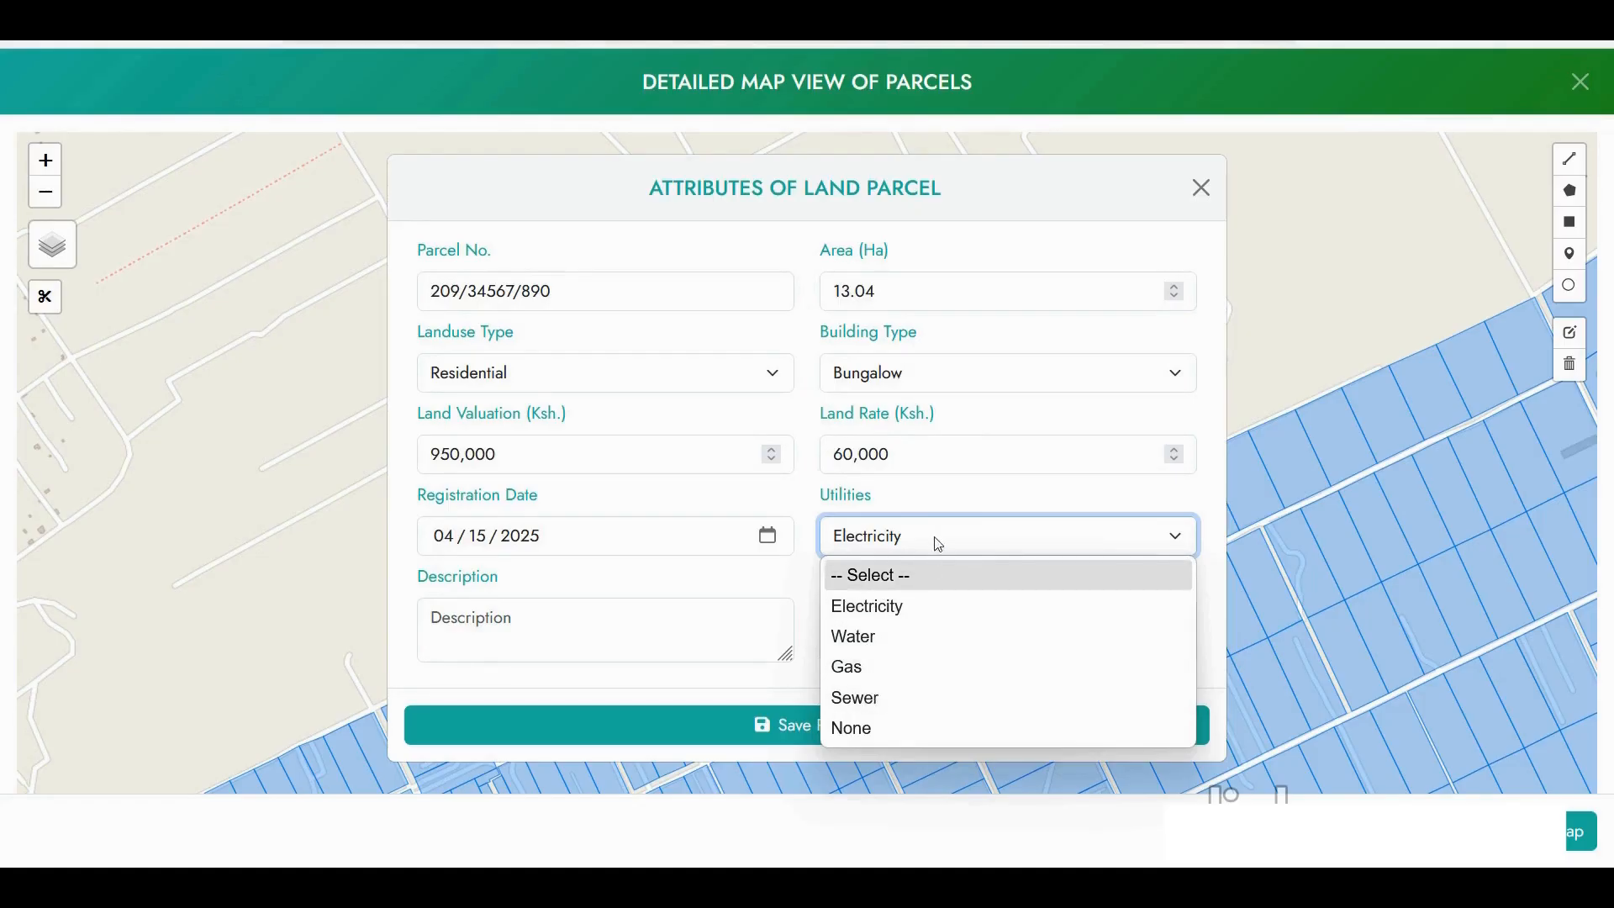
left_click(951, 506)
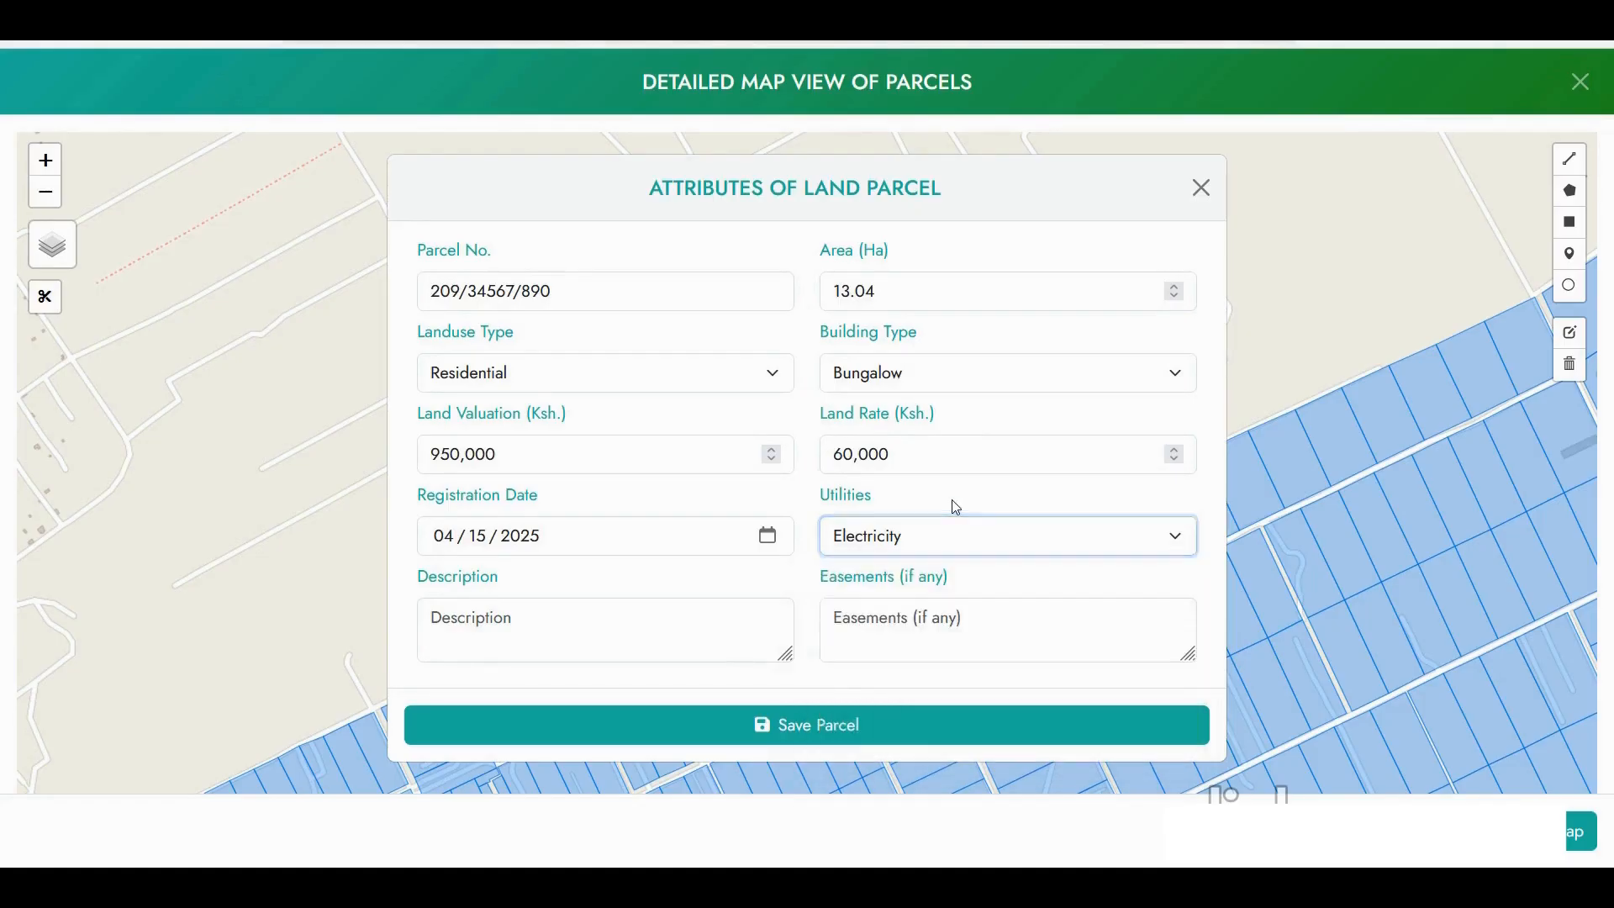
- Describe the parcel as "The land is flat and red soil" and enter "Water pipe underground" as its easement
left_click(574, 621)
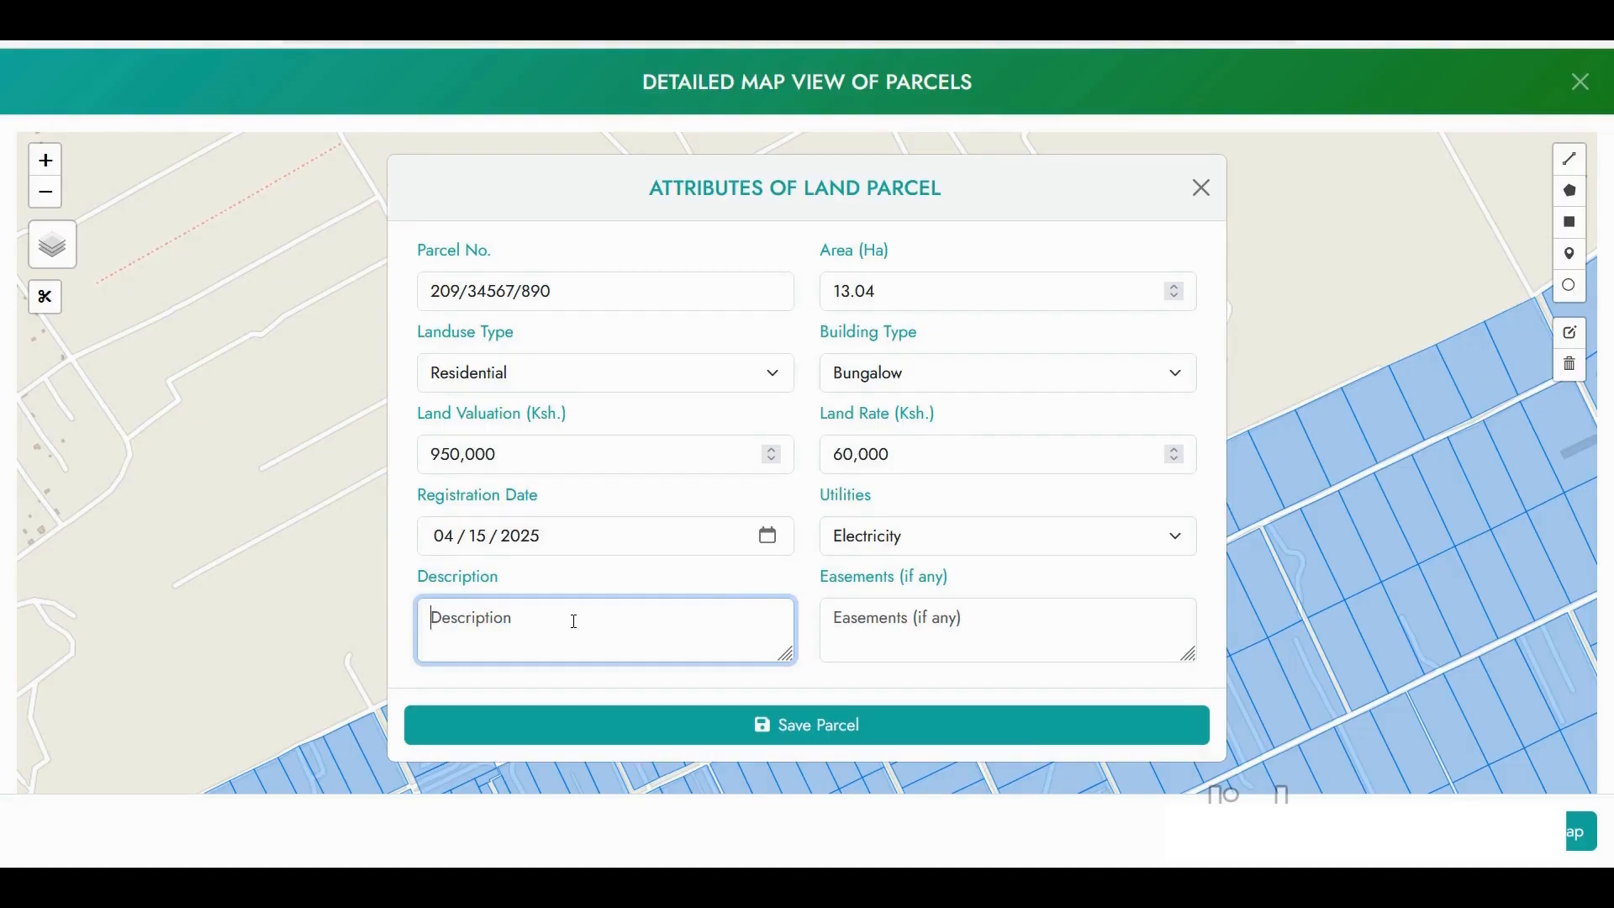
type("The land i")
type("s falt a")
key("BackSpace")
key("BackSpace")
key("BackSpace")
key("BackSpace")
key("BackSpace")
type("lat and red soil")
left_click(843, 622)
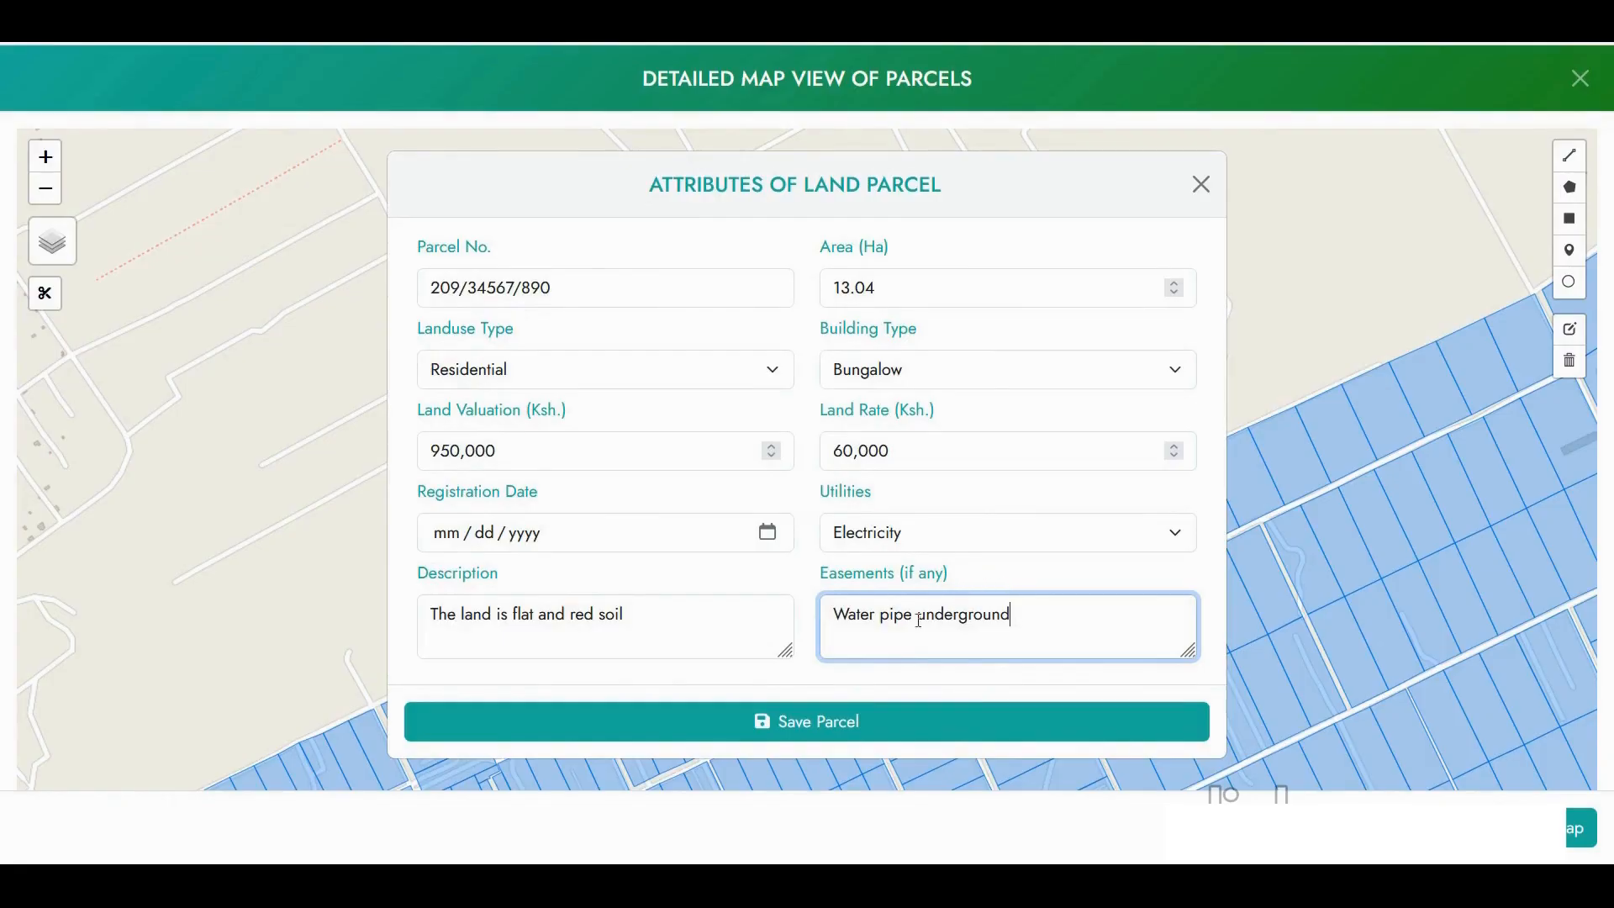
- Try to save the new parcel with its attributes
left_click(803, 738)
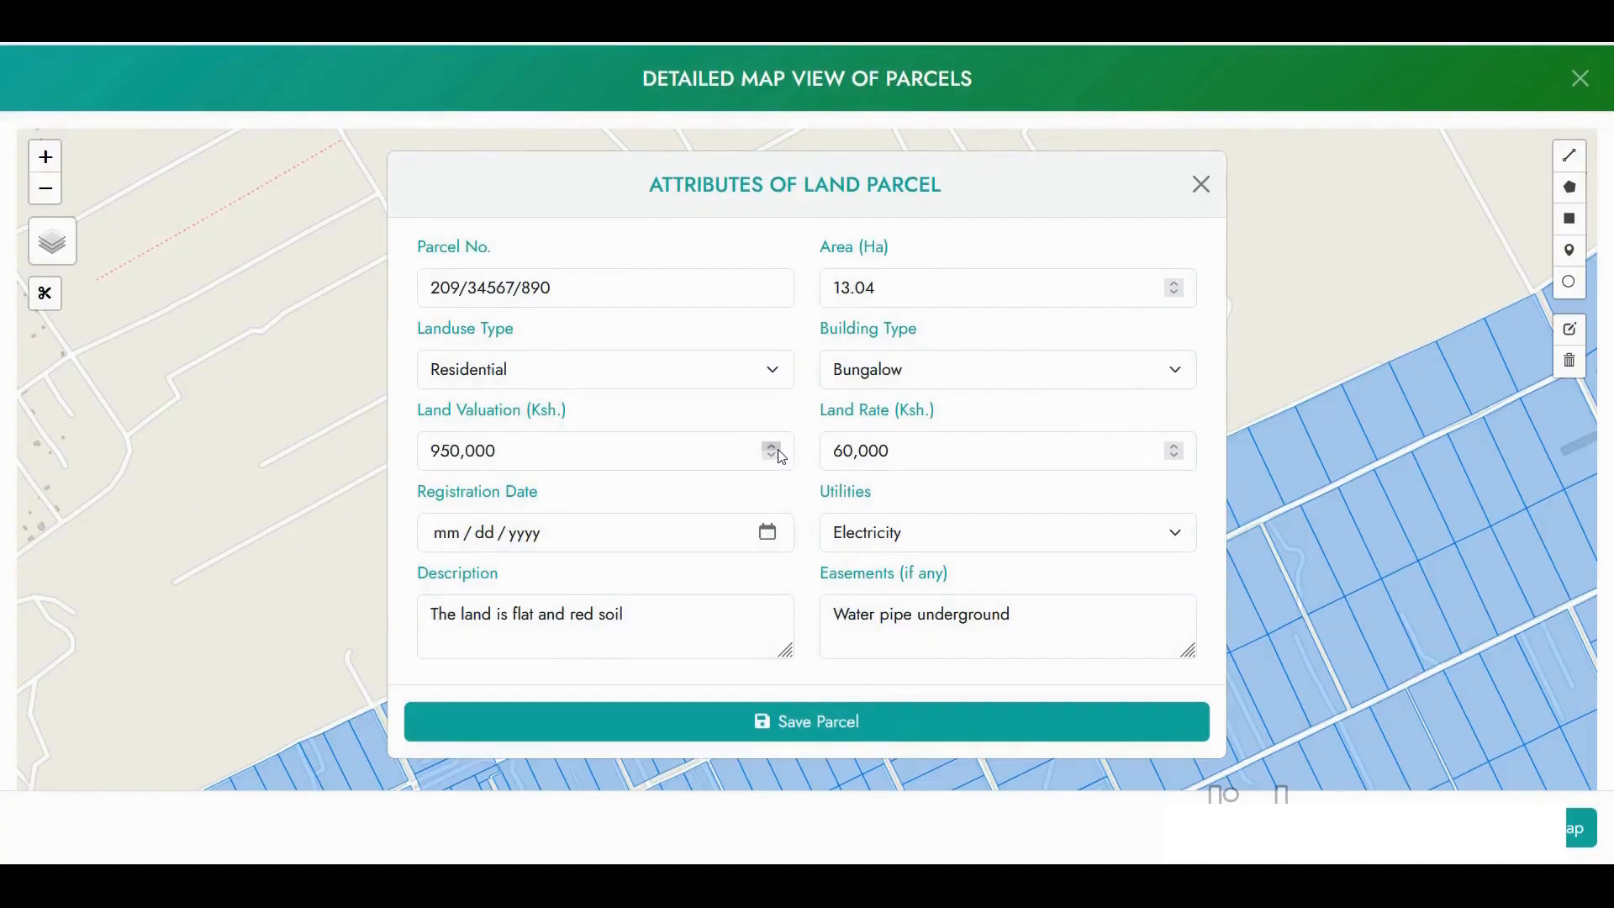
left_click(820, 721)
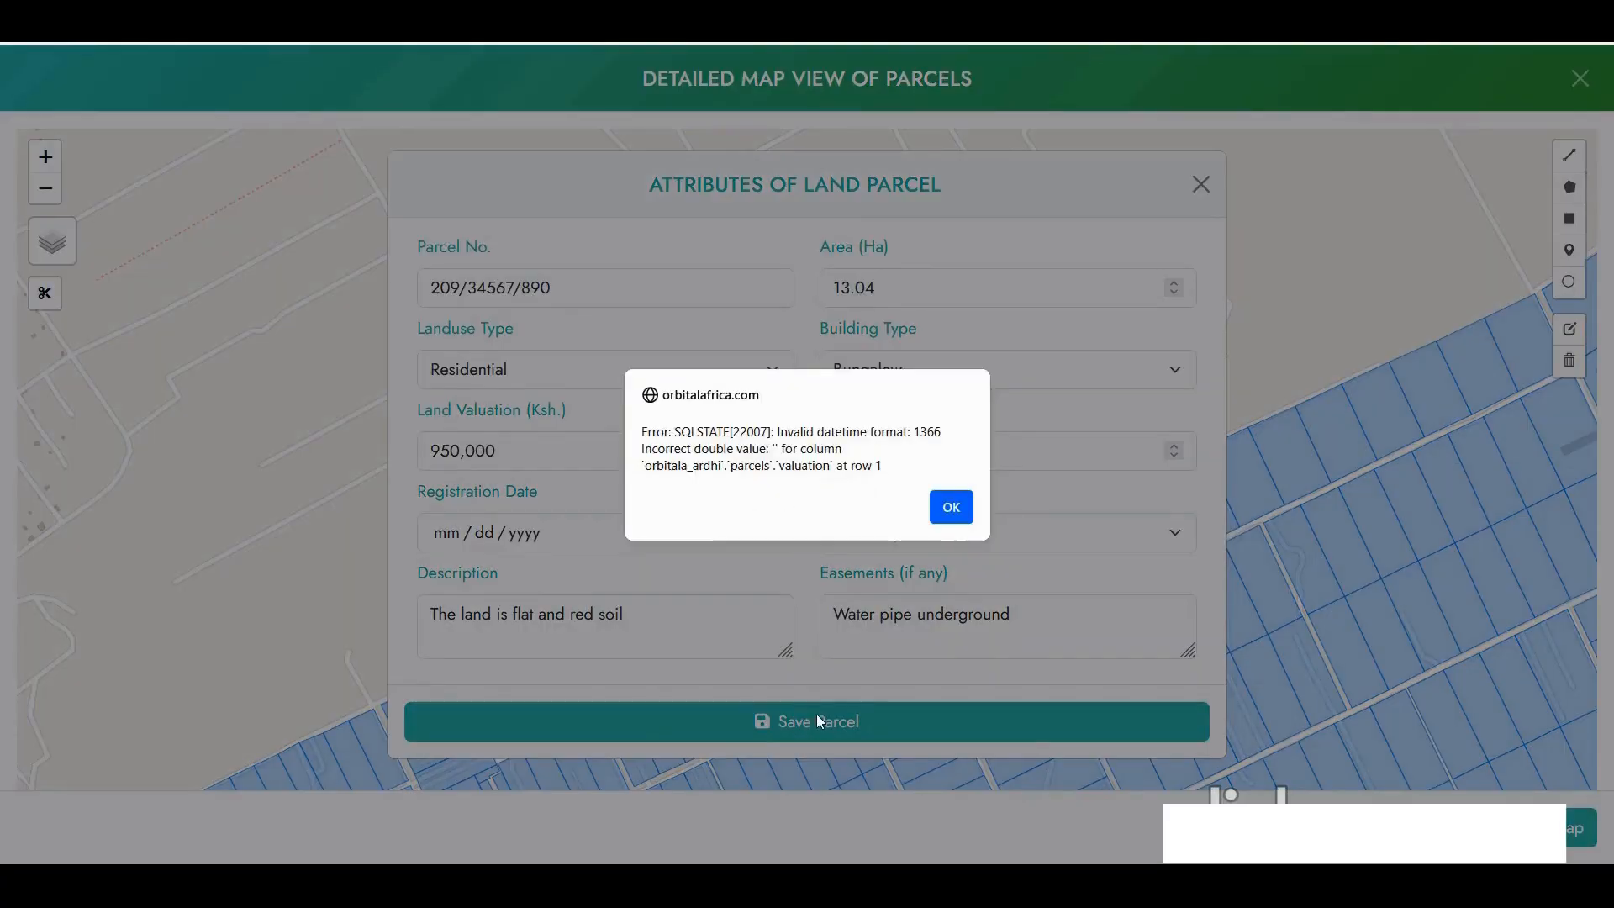
left_click(952, 509)
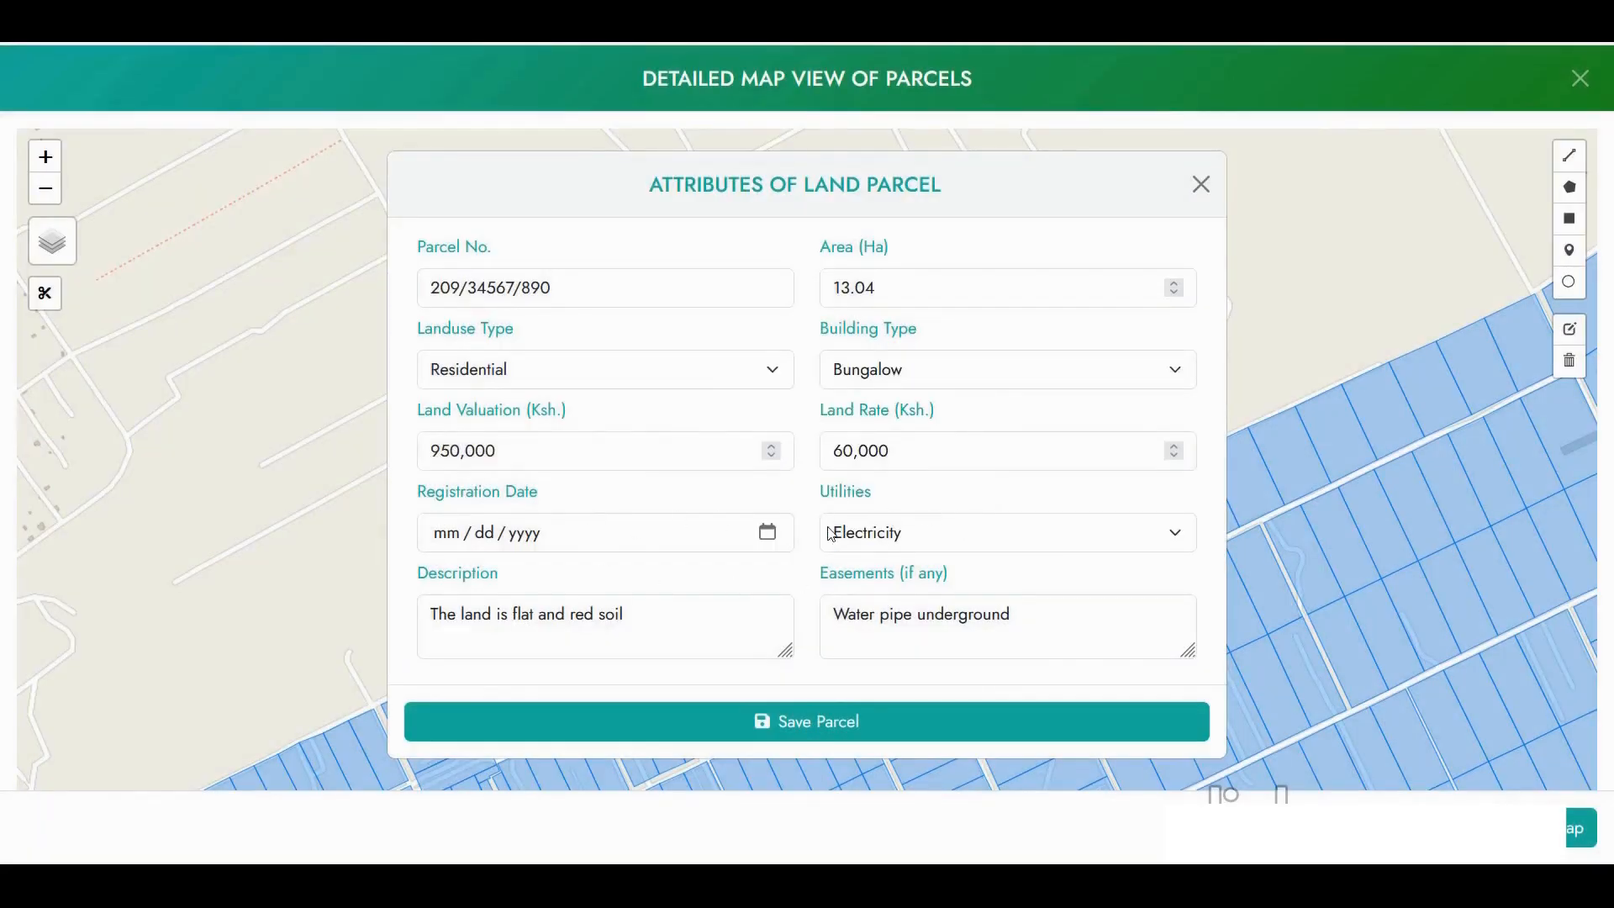
- Remove the thousands separators so the valuation reads 950000 and the land rate 60000, and save the parcel
left_click(473, 458)
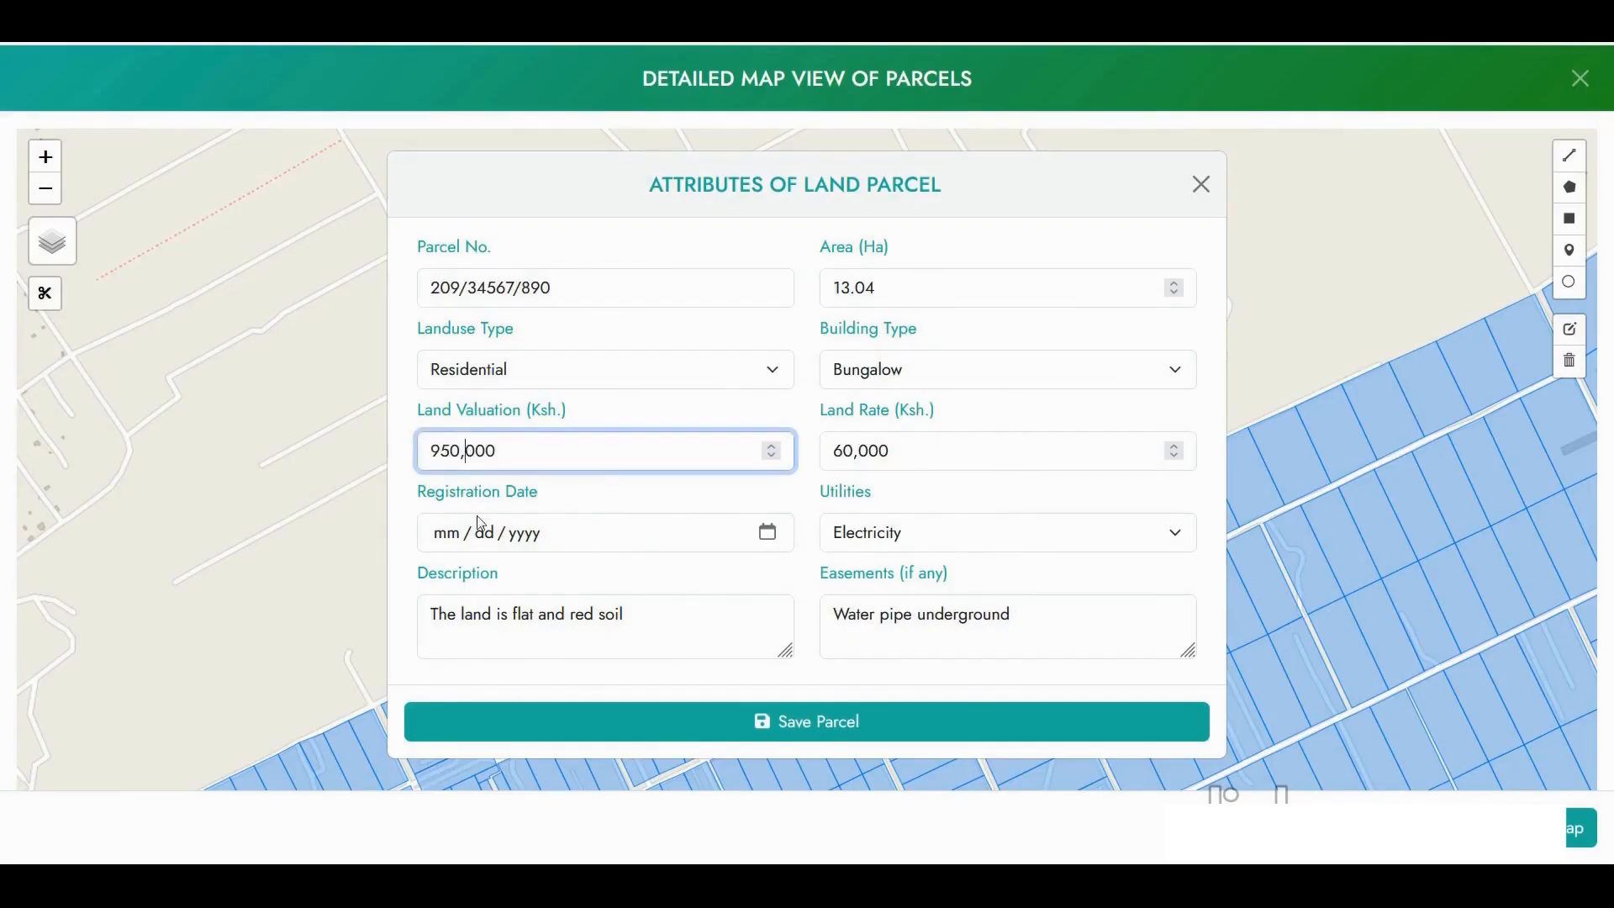
key("BackSpace")
left_click(862, 451)
key("BackSpace")
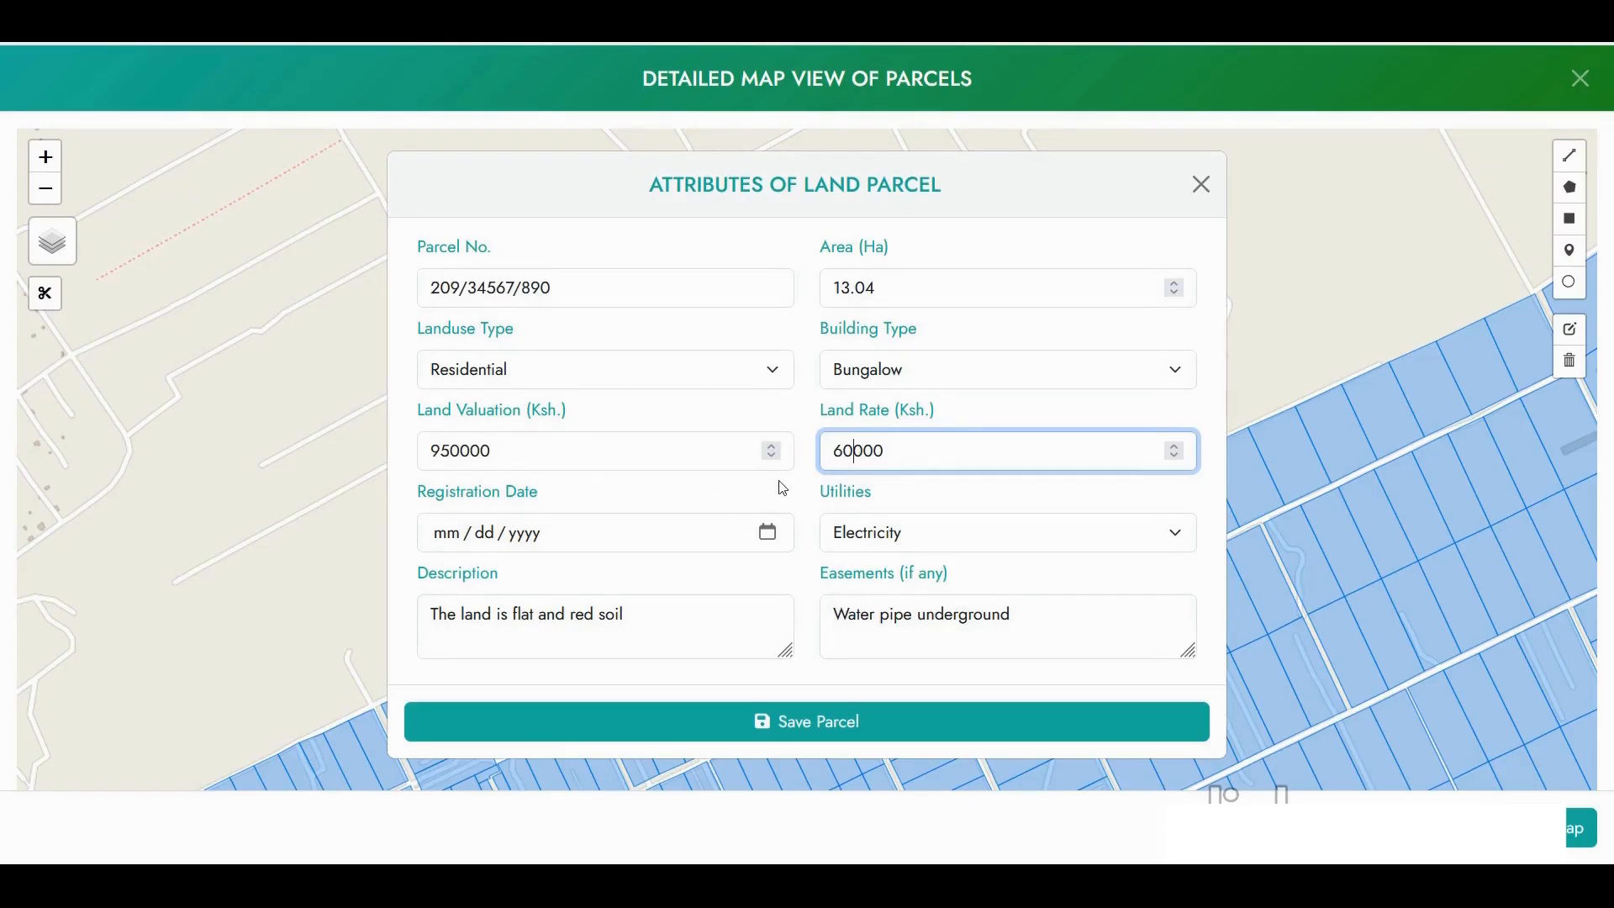
left_click(831, 684)
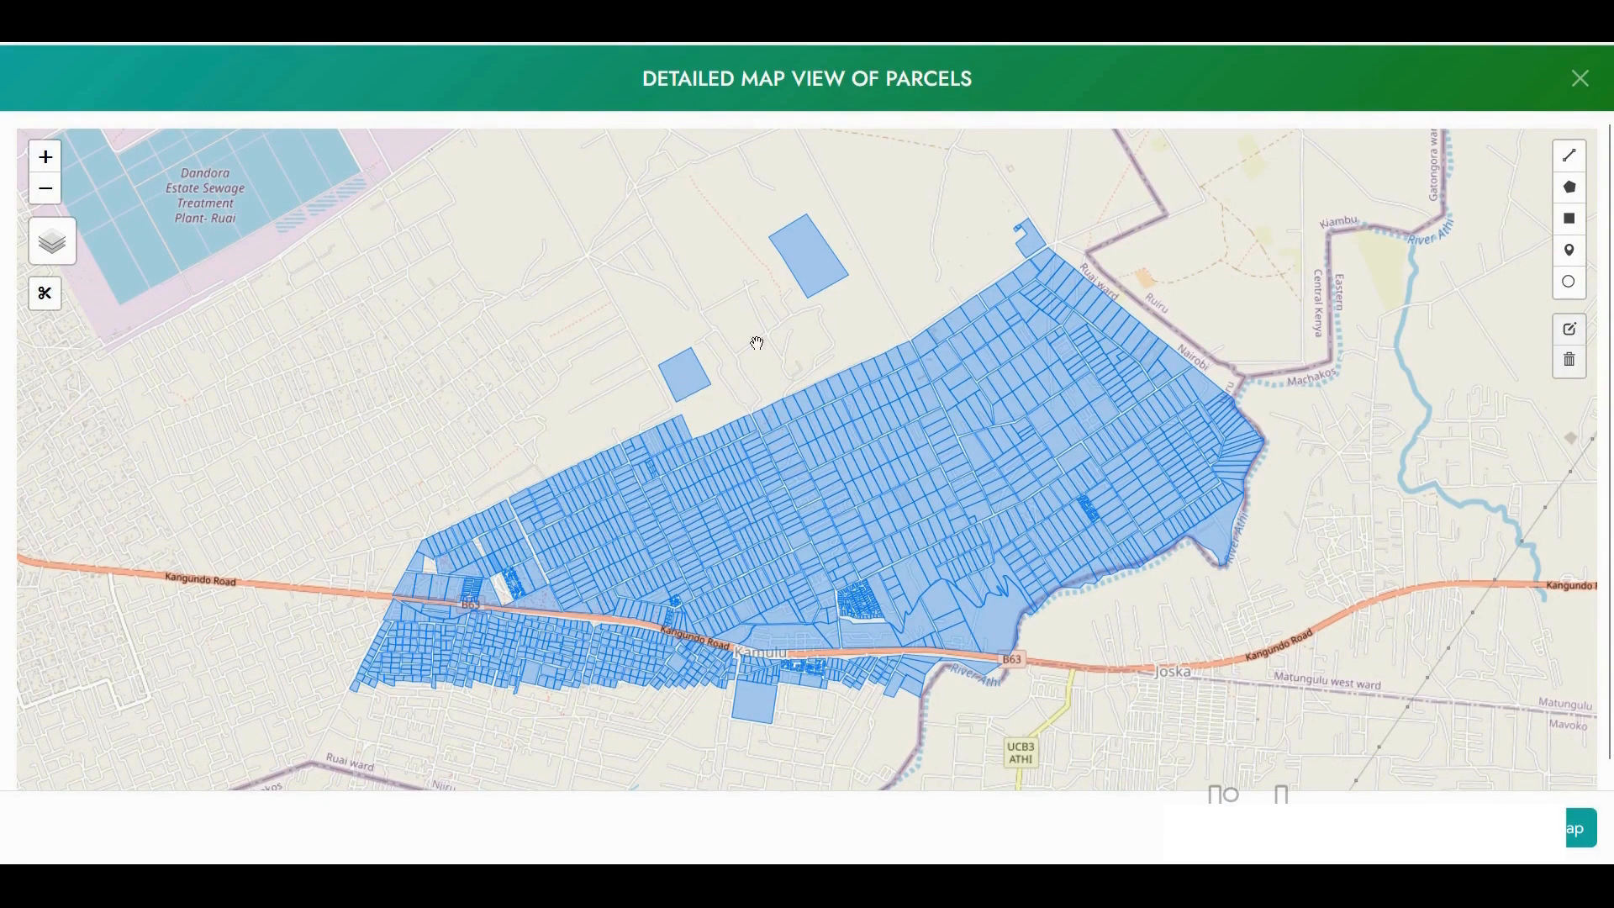
- Review the recorded attributes of the newly saved parcel north of the parcel block on the map
scroll(668, 374, "up", 1)
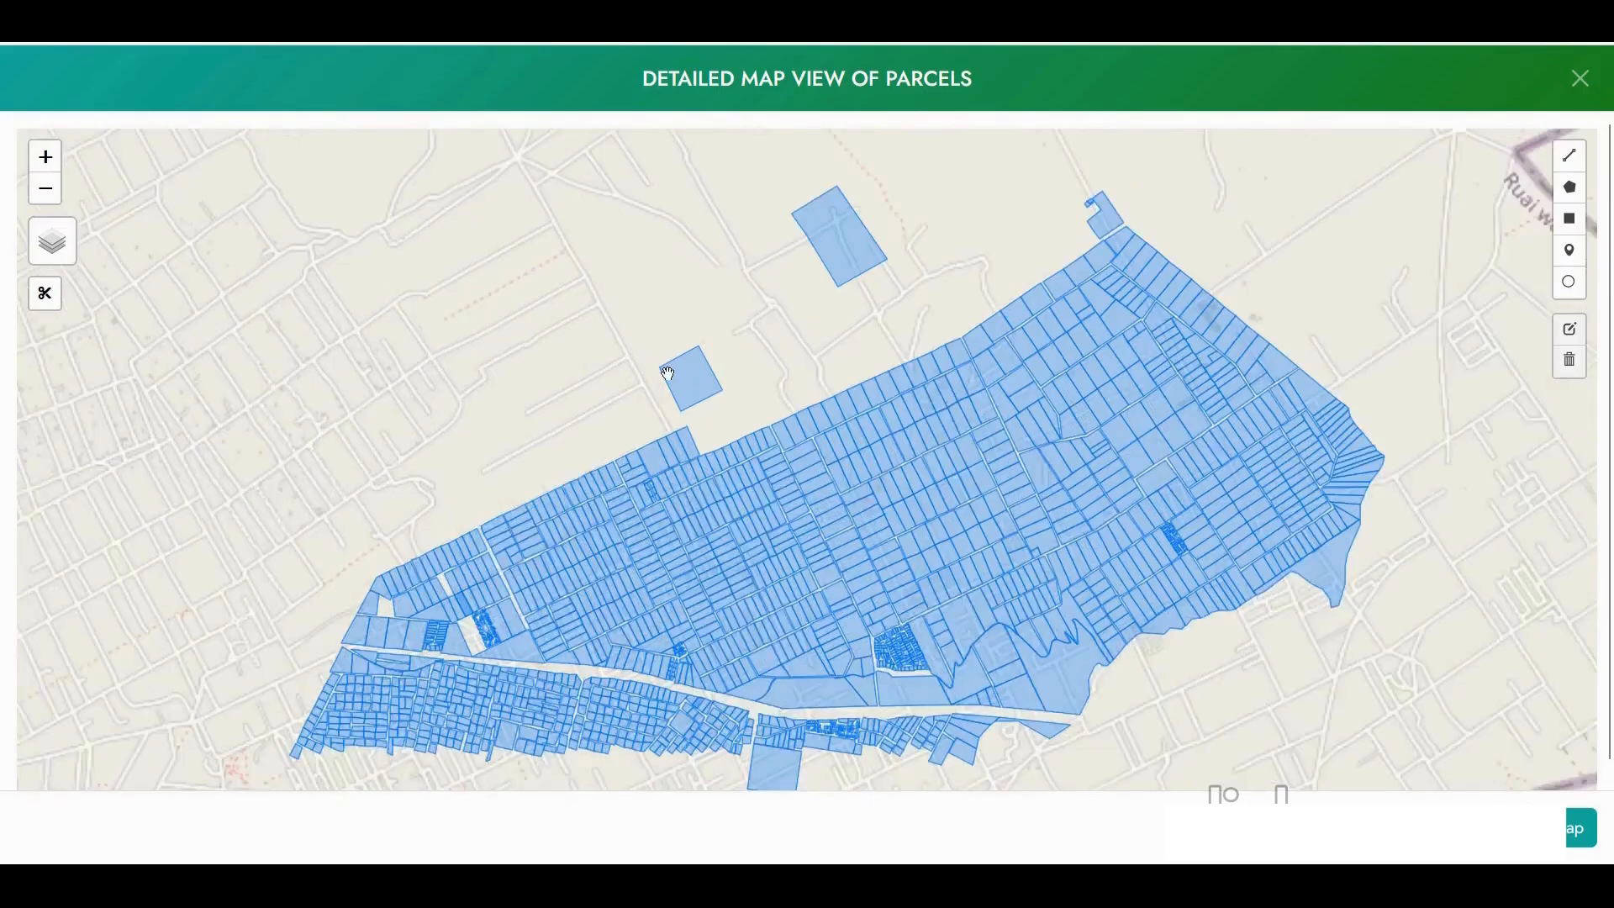
scroll(669, 374, "up", 3)
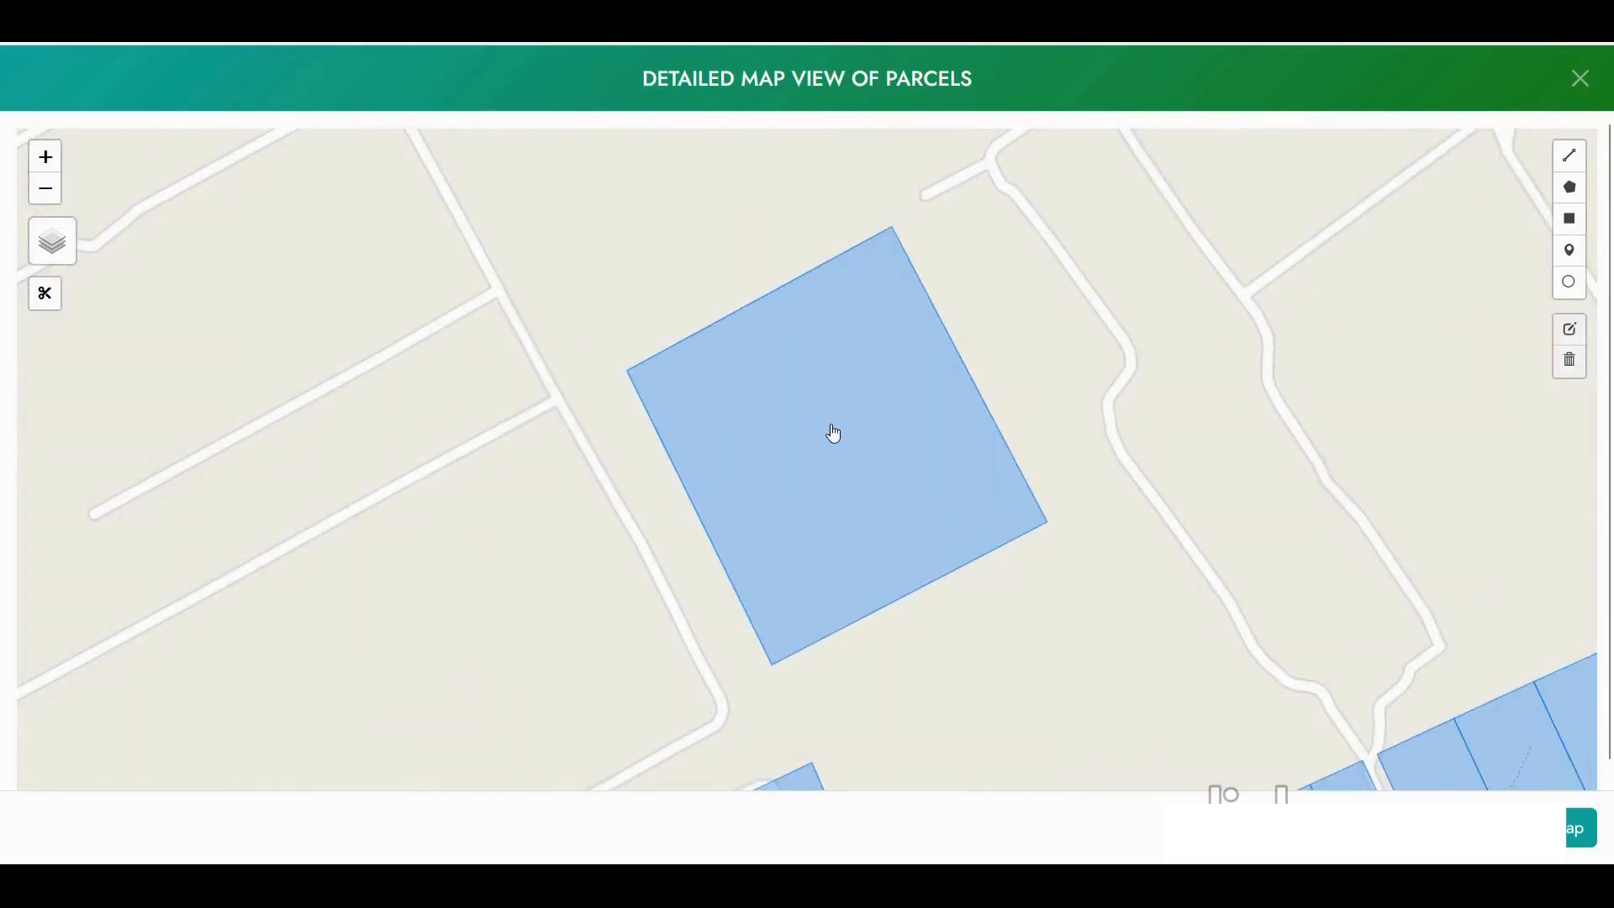
left_click(834, 428)
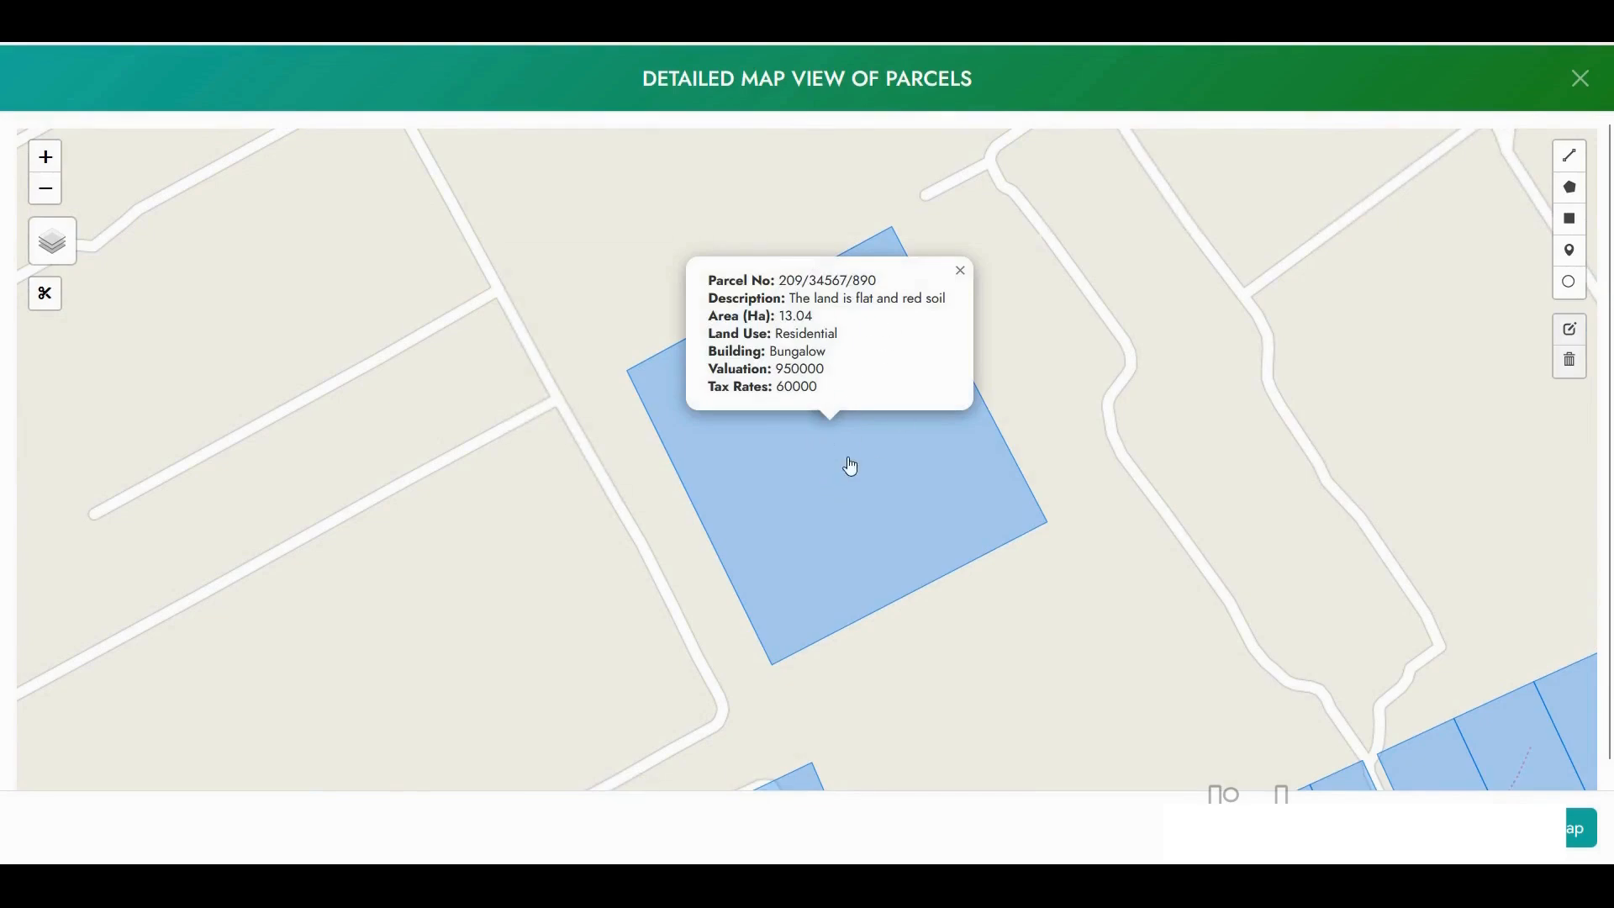
scroll(733, 468, "down", 2)
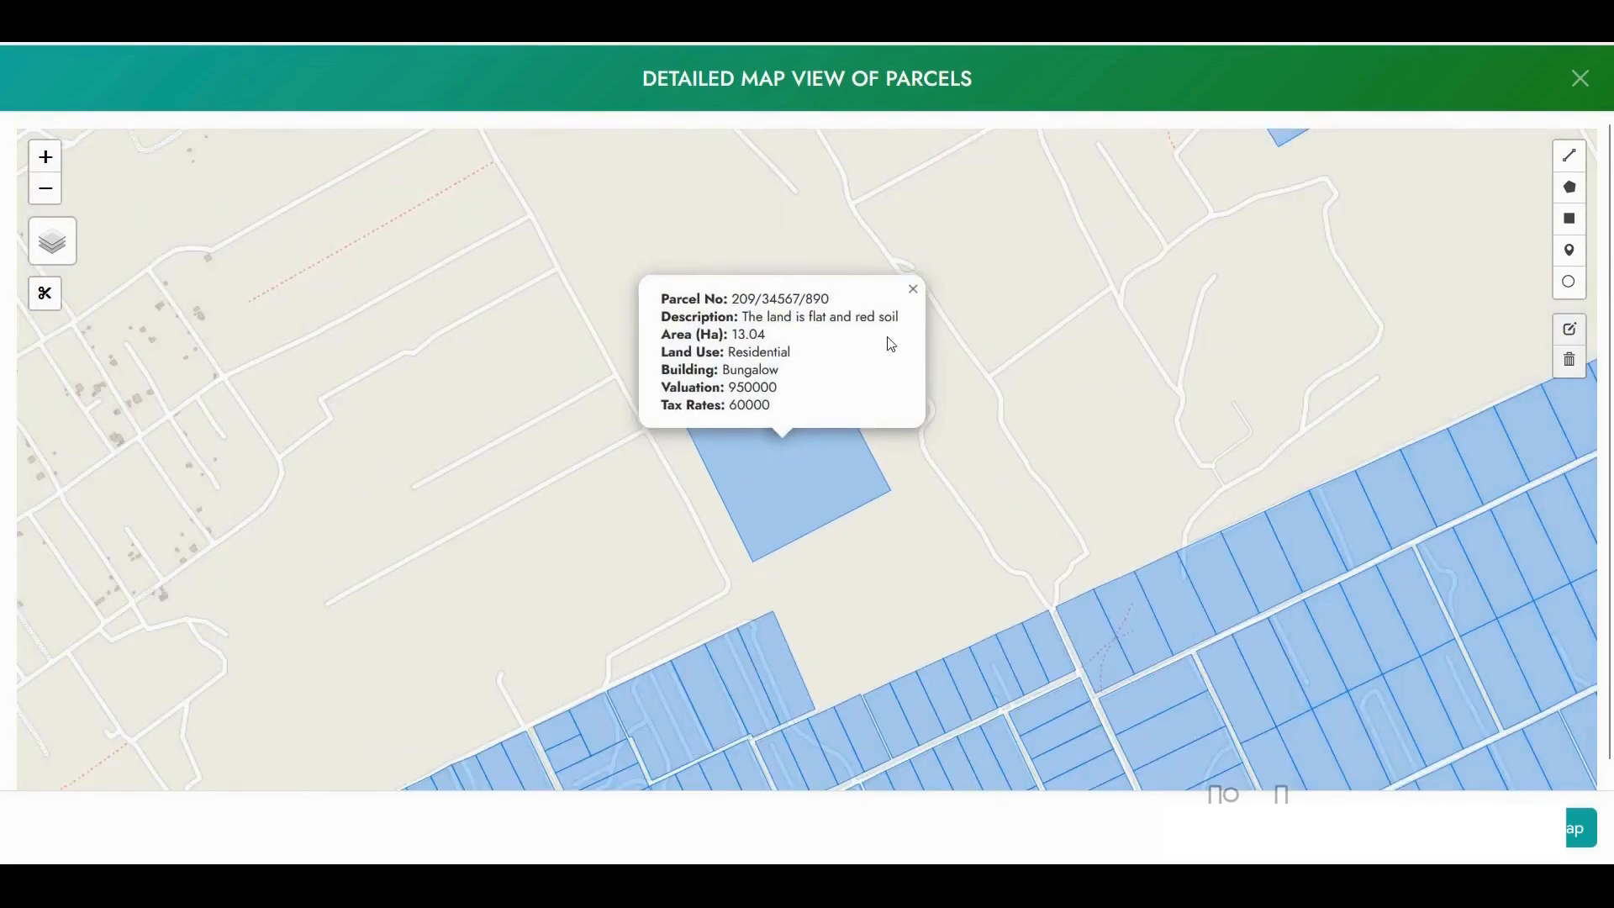
left_click(913, 290)
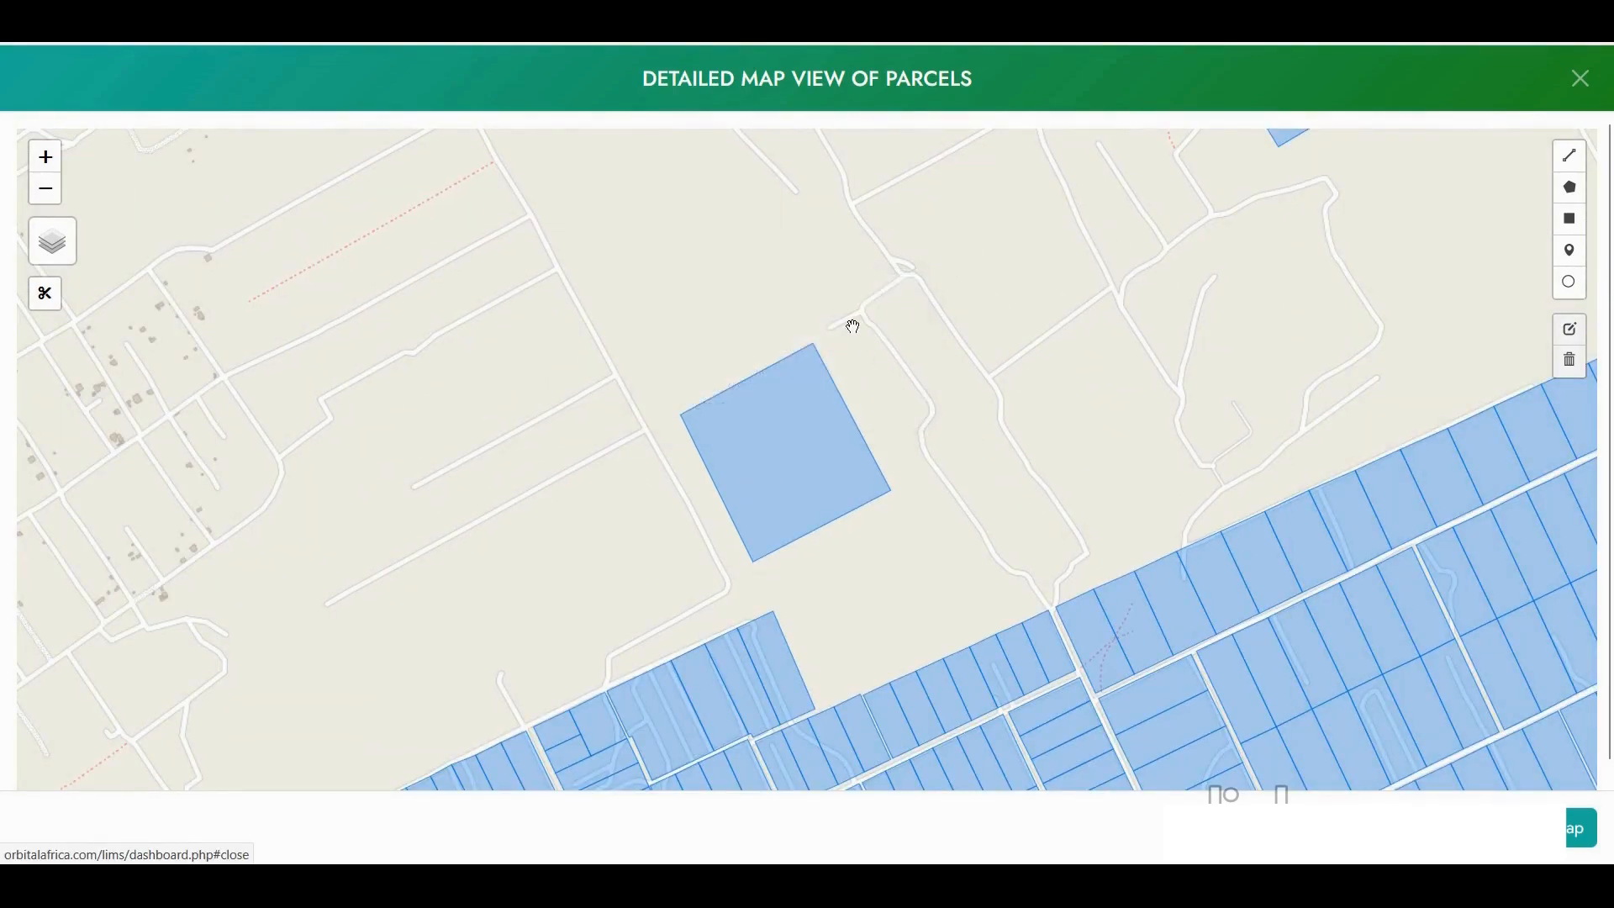
- View the new parcel in relation to the surrounding area and return to the dashboard
scroll(854, 326, "down", 5)
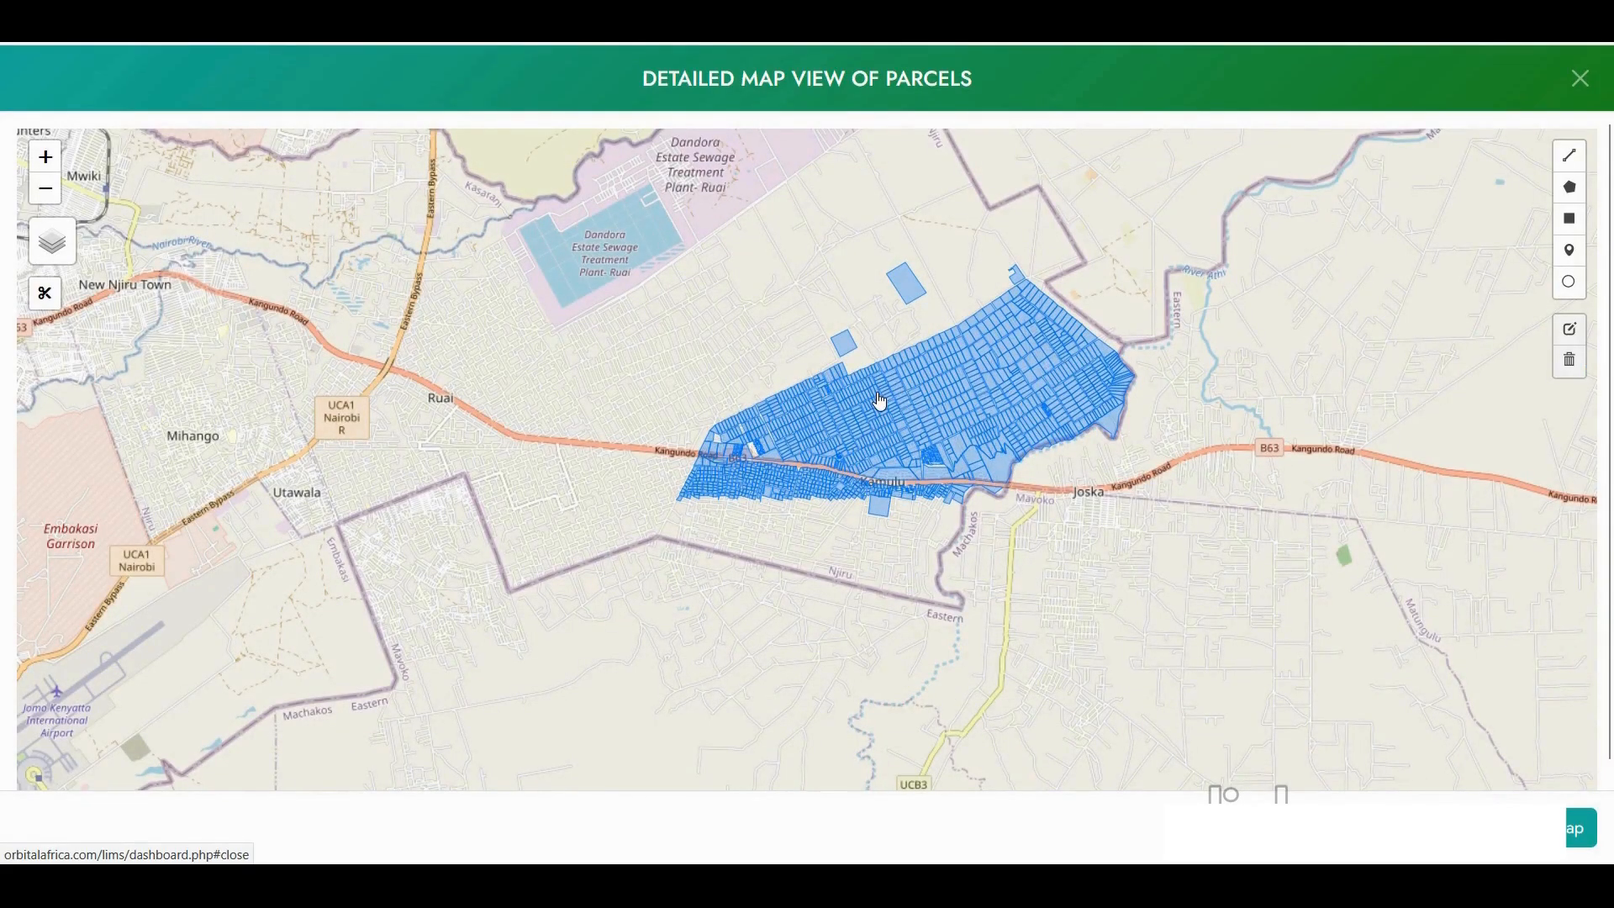
left_click_drag(867, 336, 729, 392)
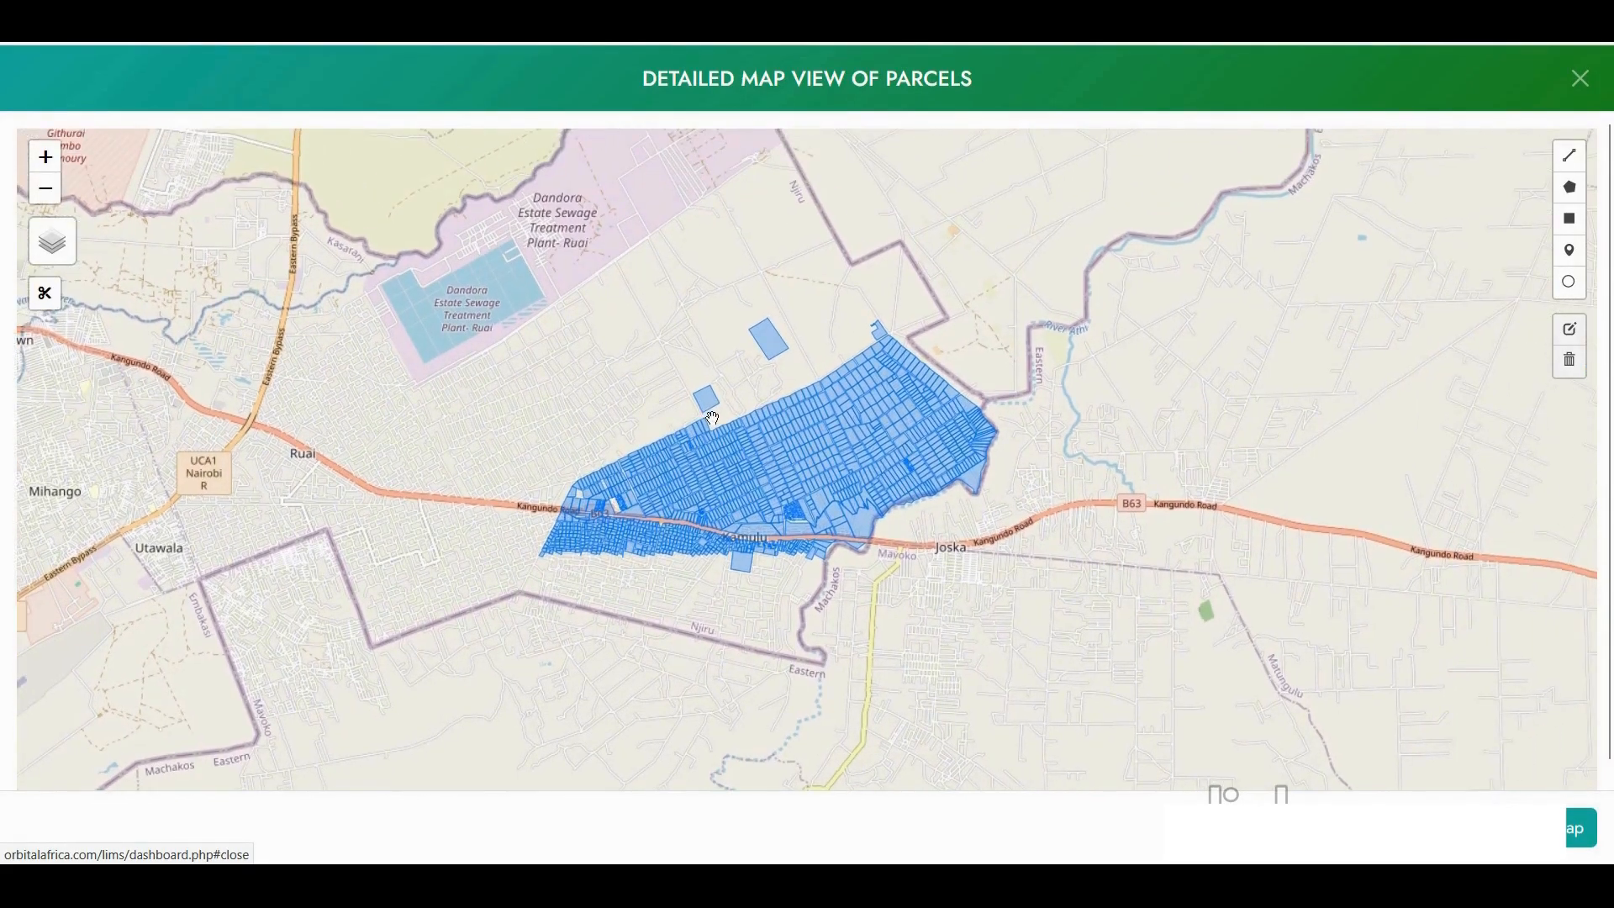
scroll(714, 418, "up", 2)
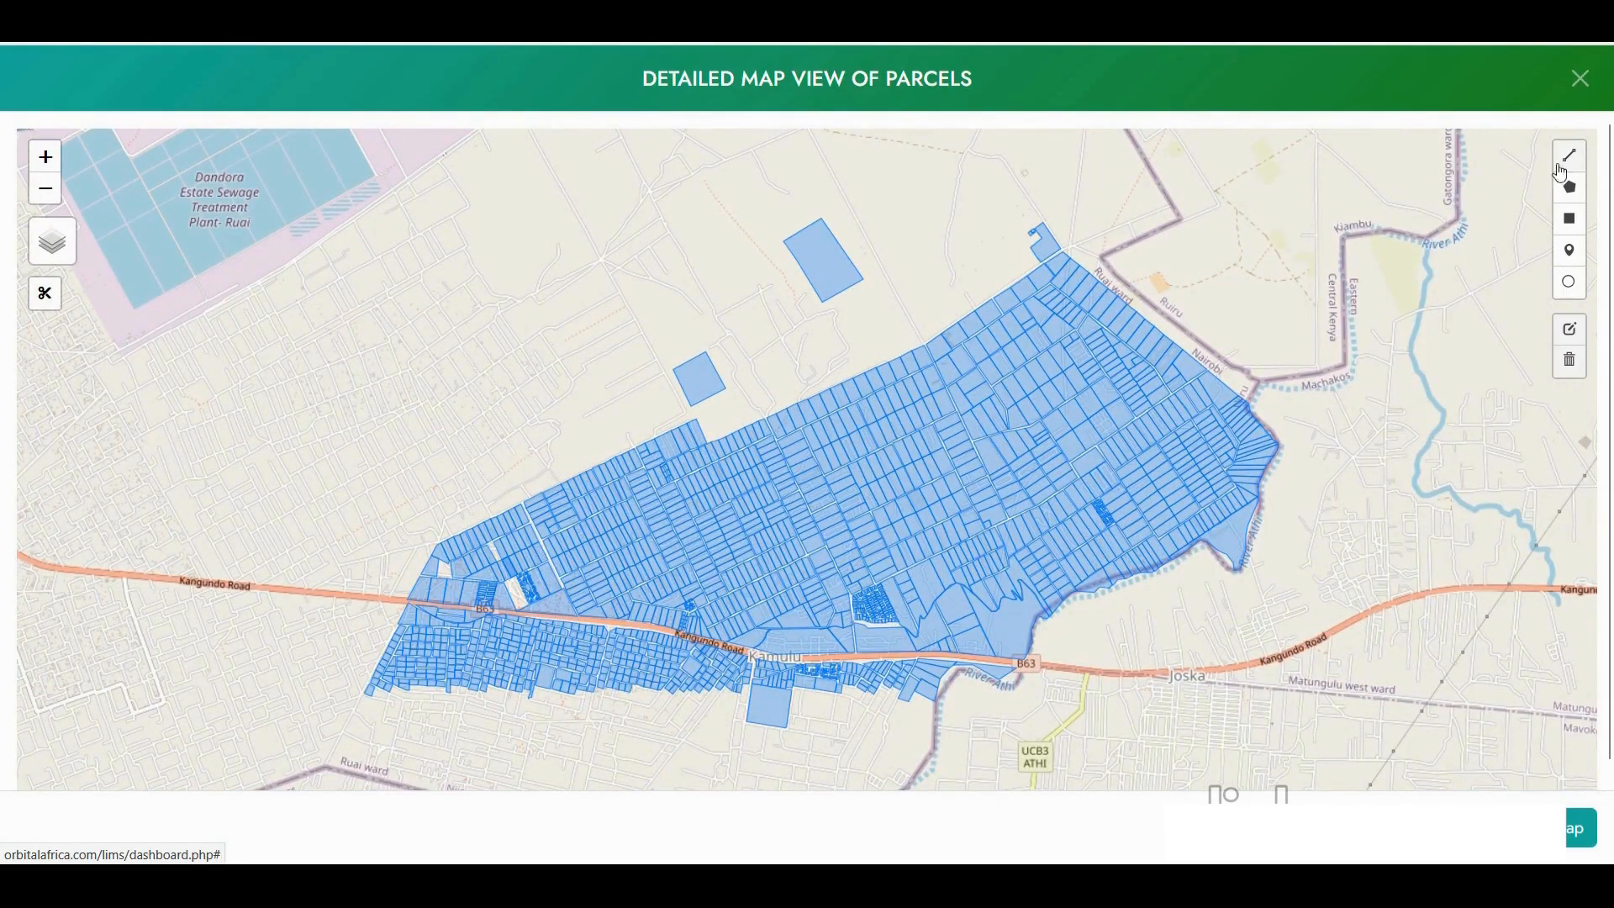
left_click(1580, 78)
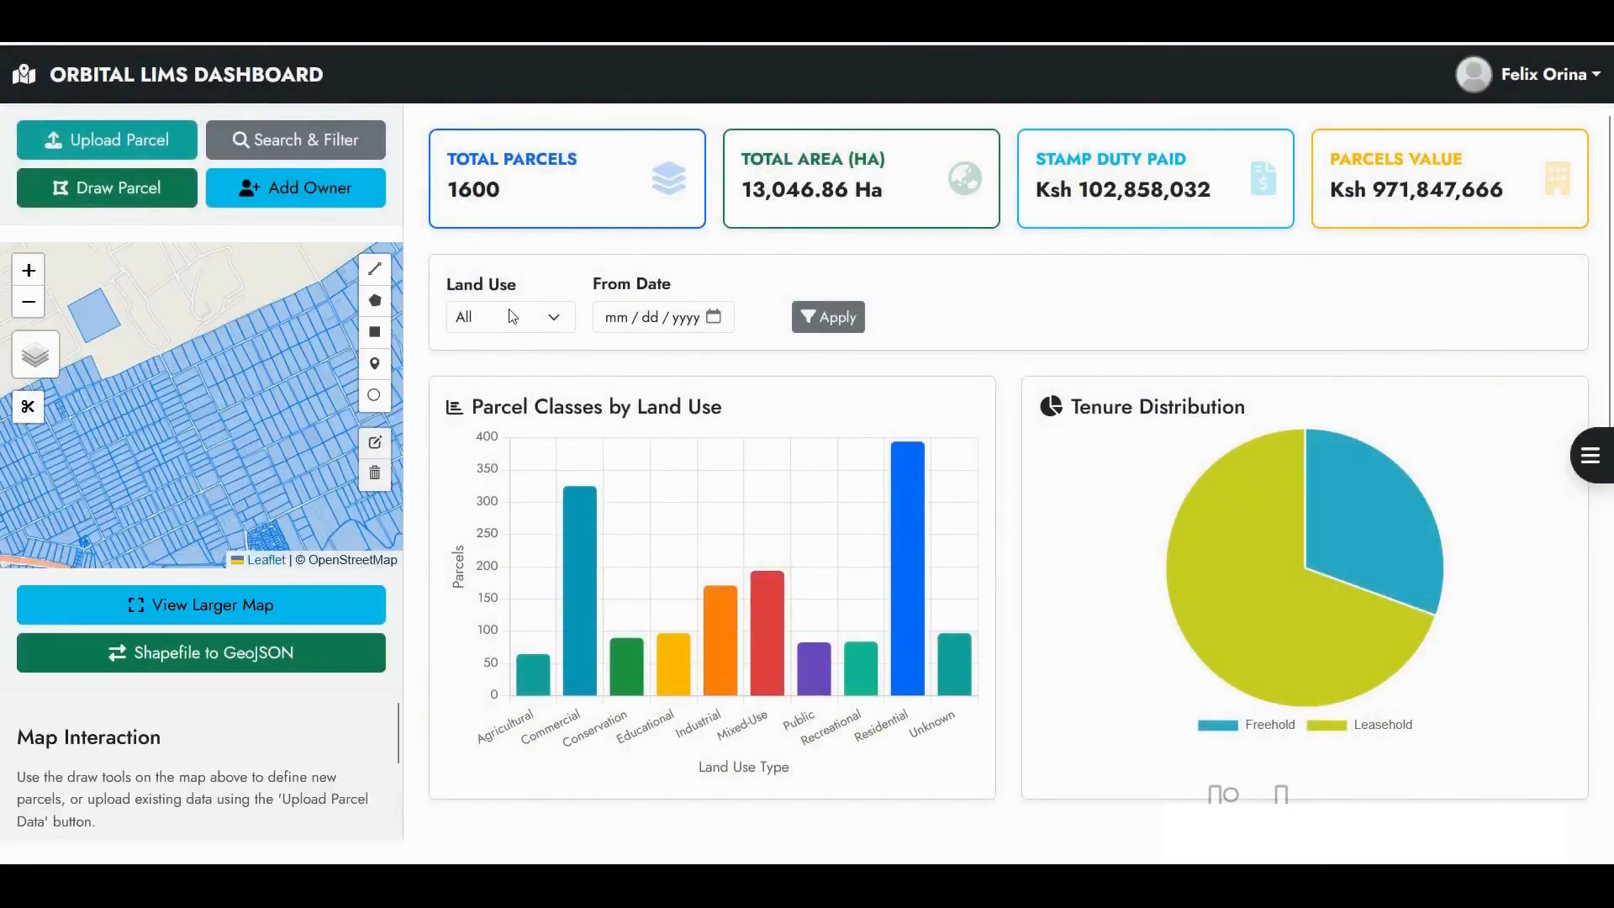
- Start a parcel data upload and attach the file nairobi.geojson from the Downloads folder
left_click(122, 144)
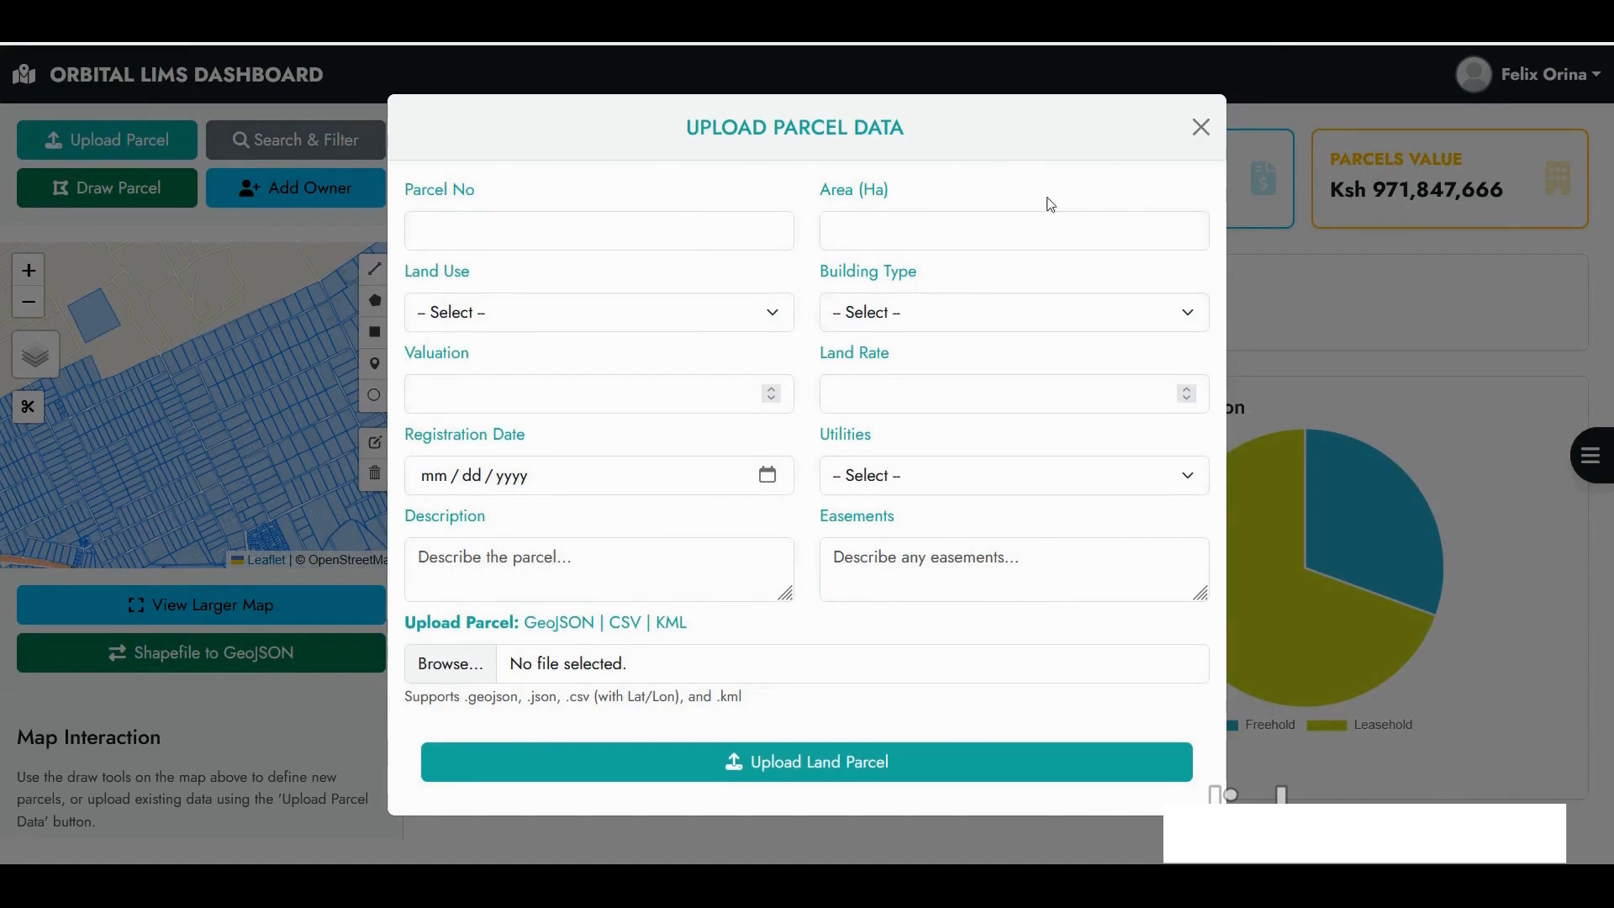
left_click(1200, 127)
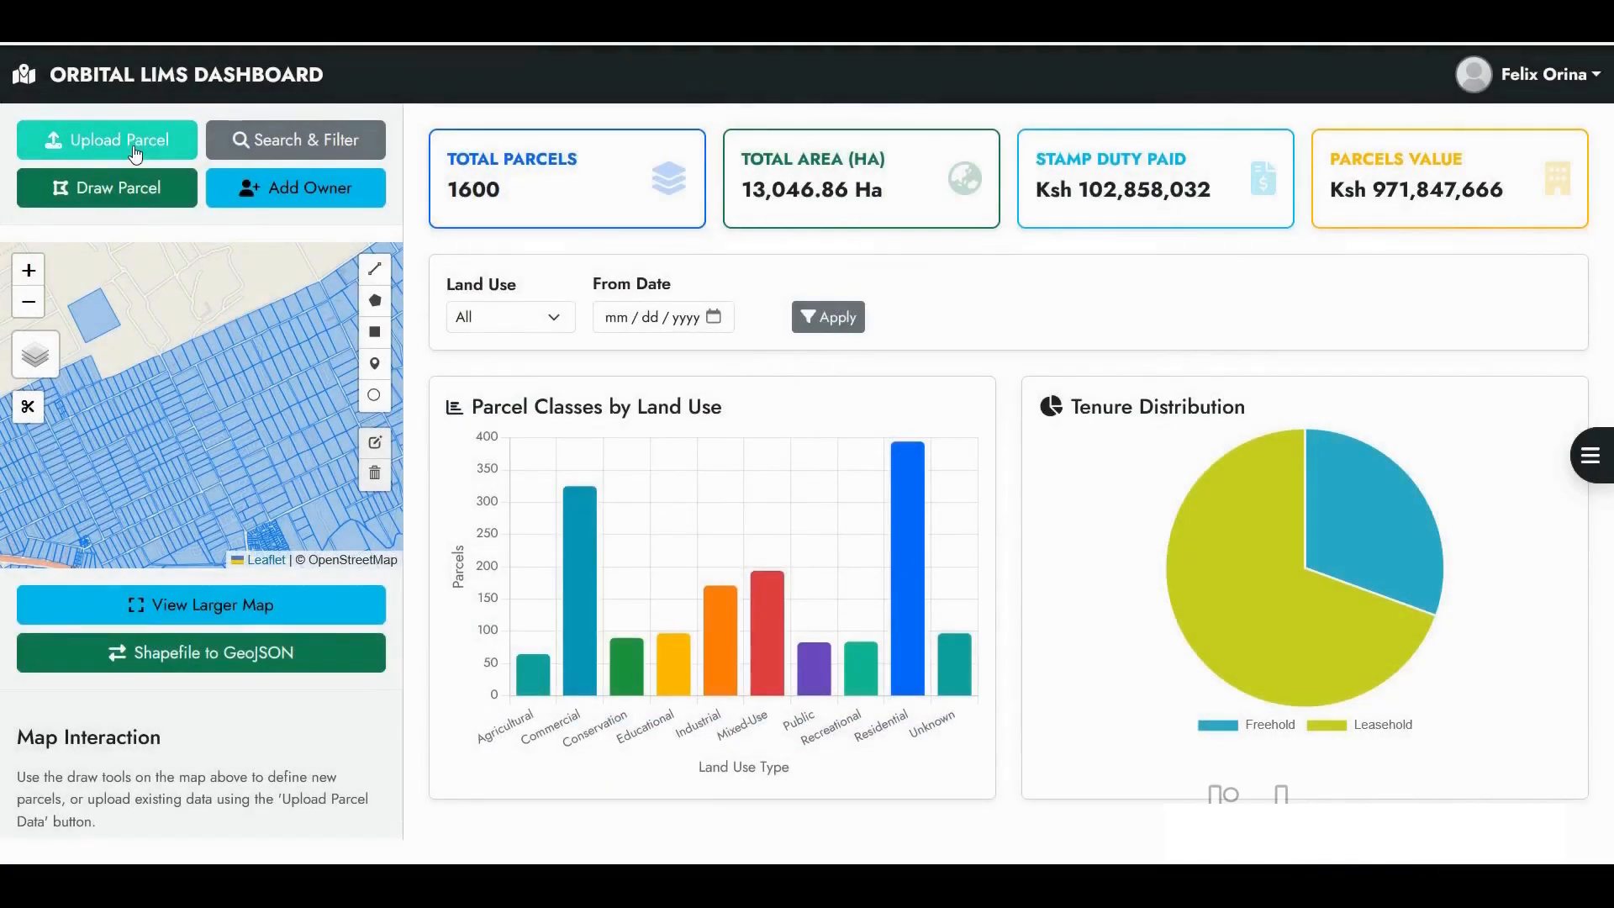
left_click(135, 151)
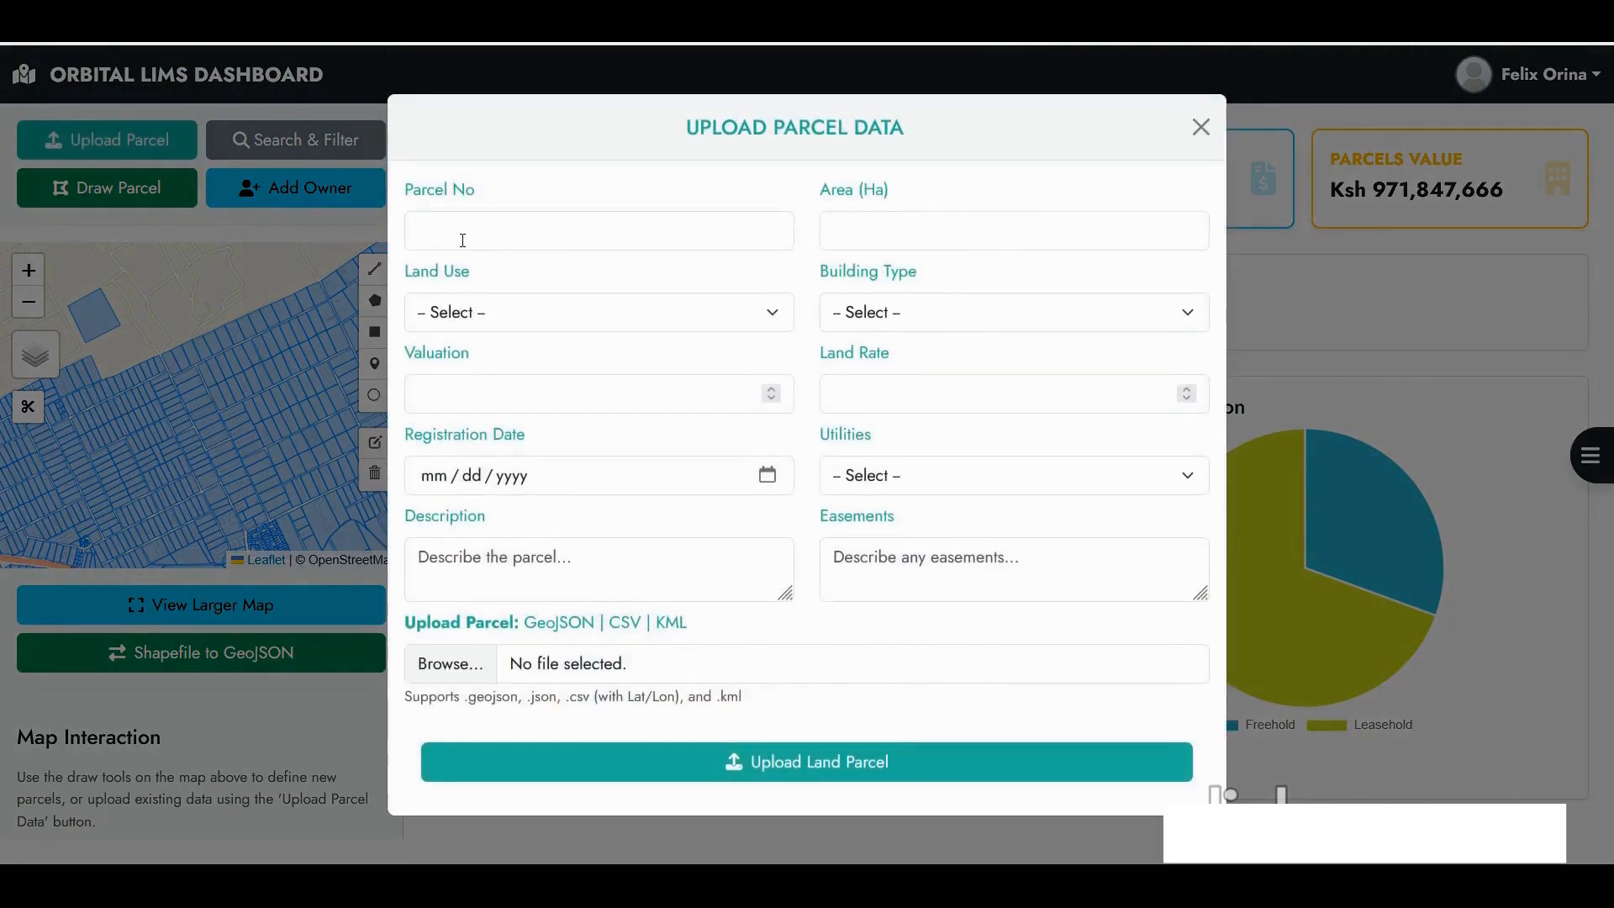
left_click(462, 241)
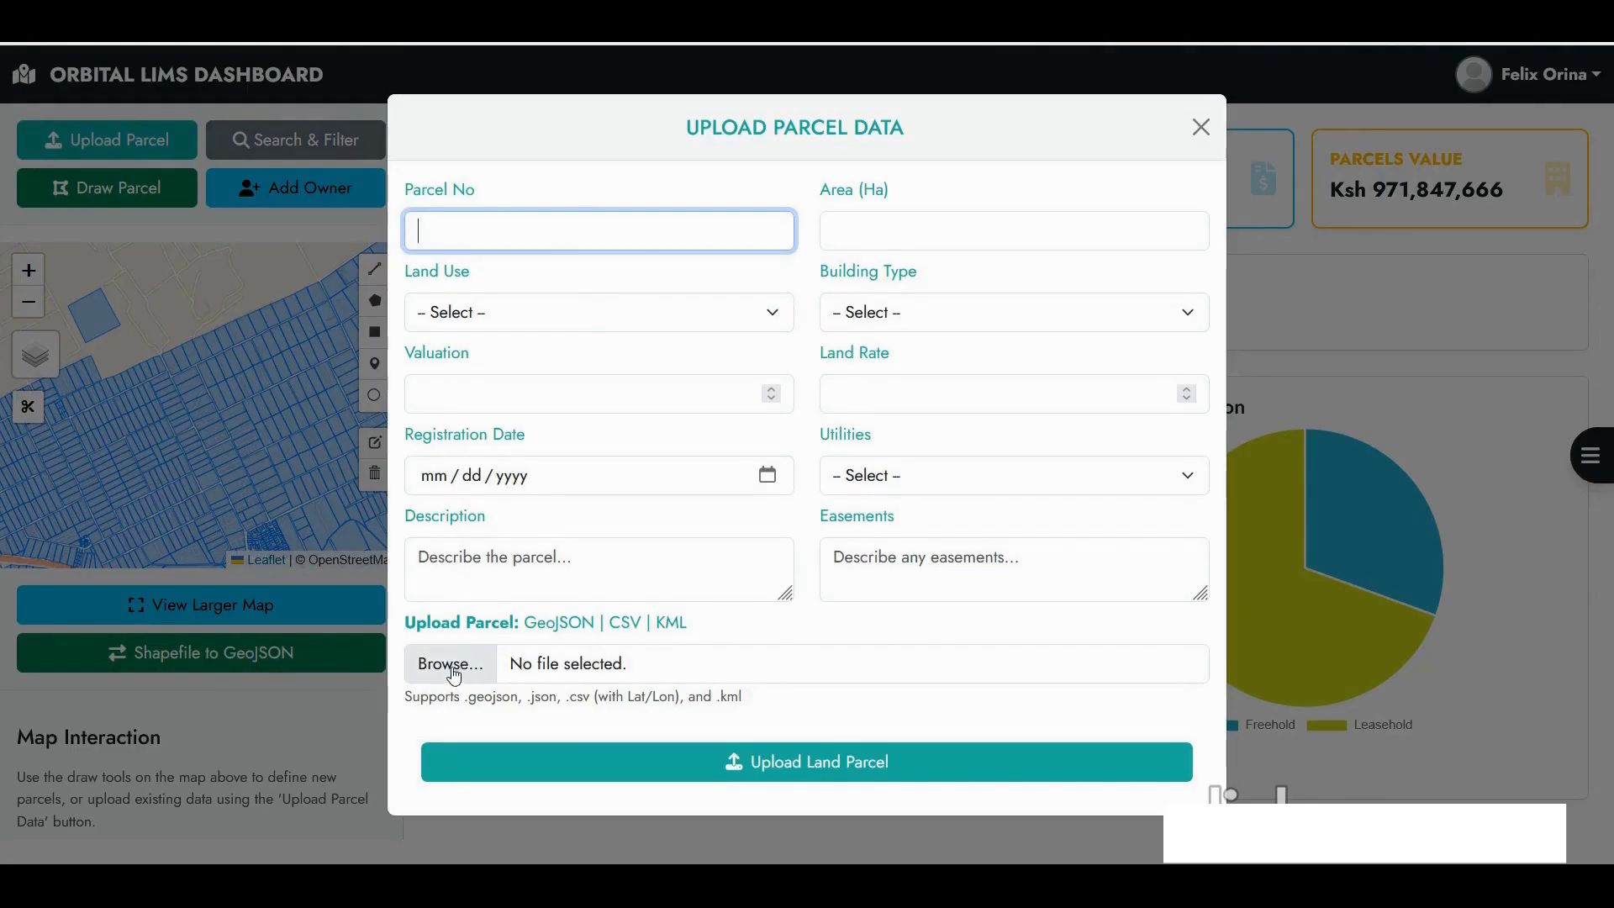
left_click(876, 230)
left_click(458, 666)
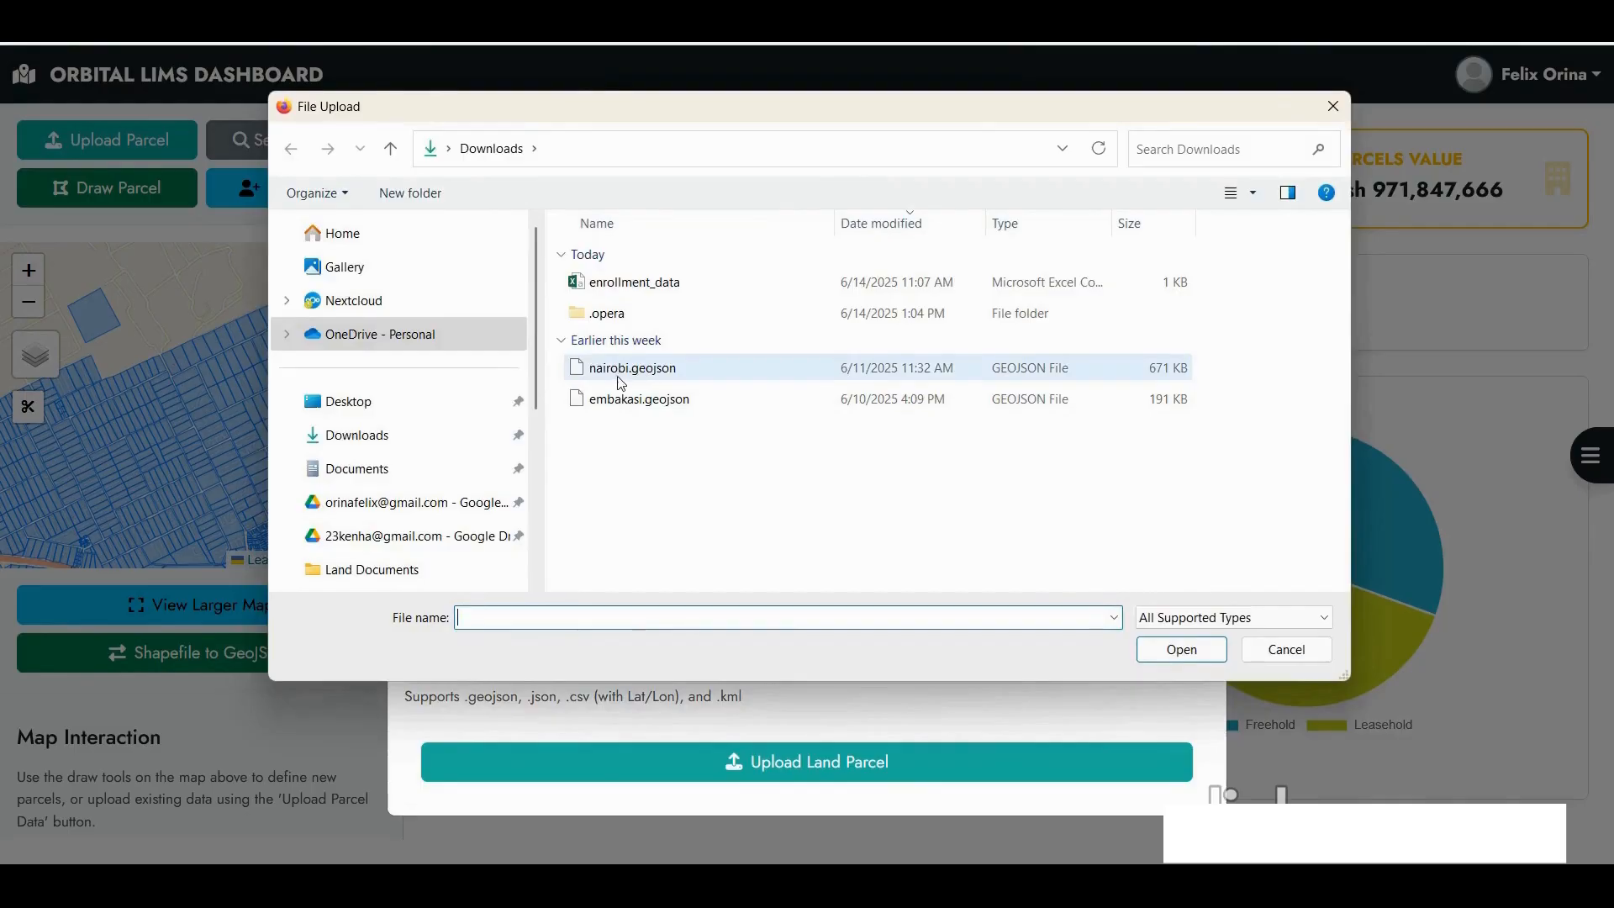
left_click(616, 370)
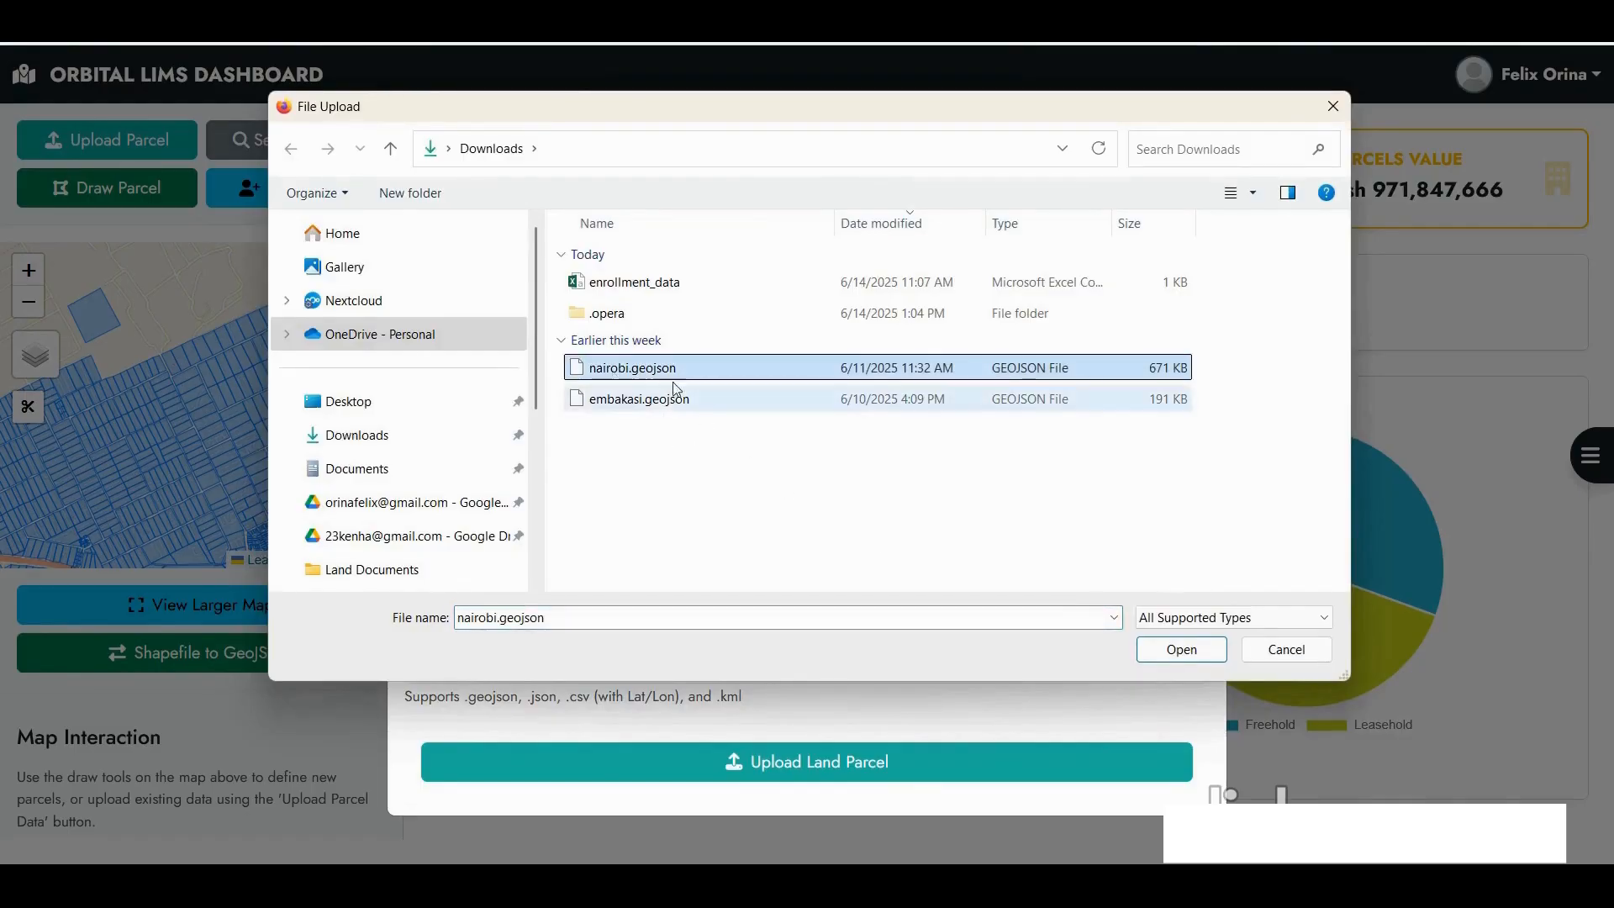
left_click(1221, 656)
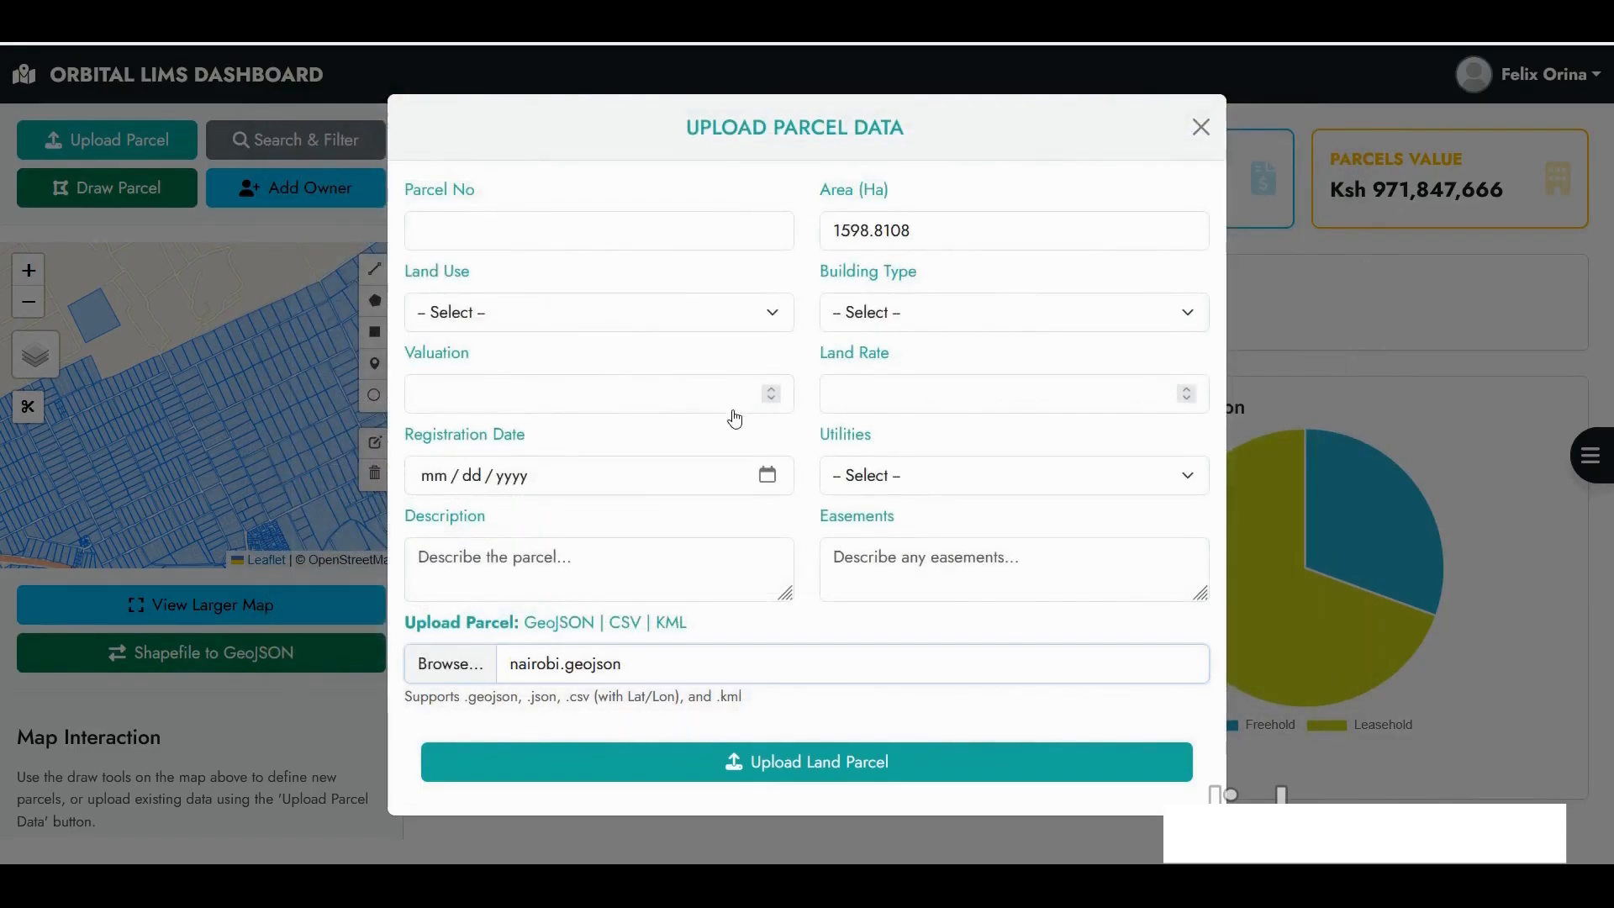
- Examine the area, building type, land use and land rate fields of the parcel upload form and close it without uploading
double_click(933, 239)
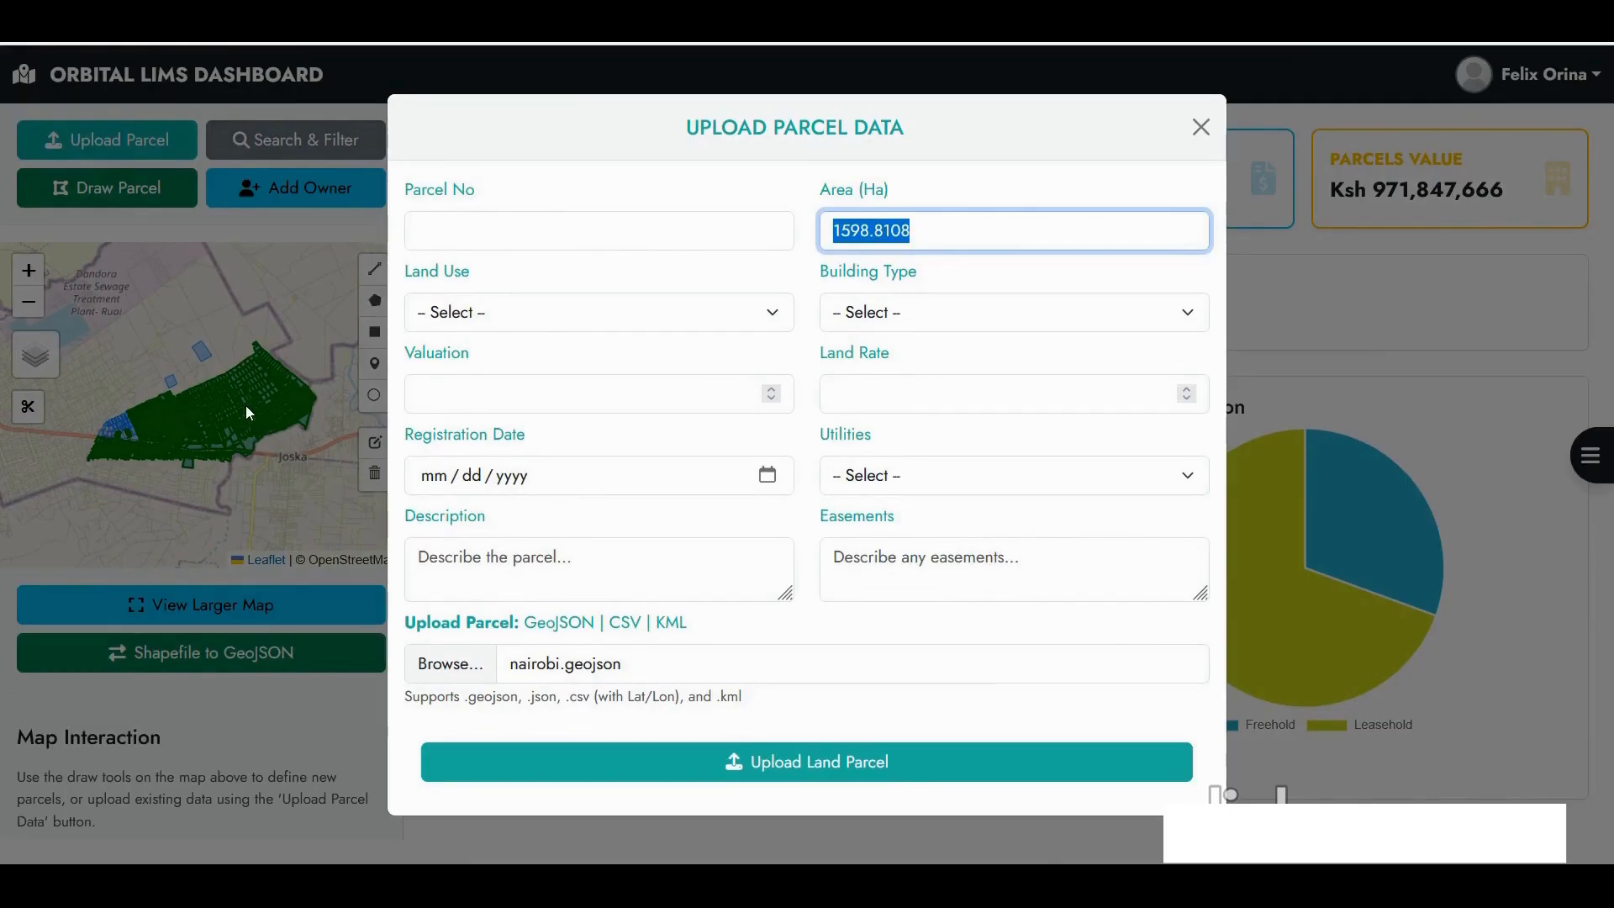
left_click(892, 322)
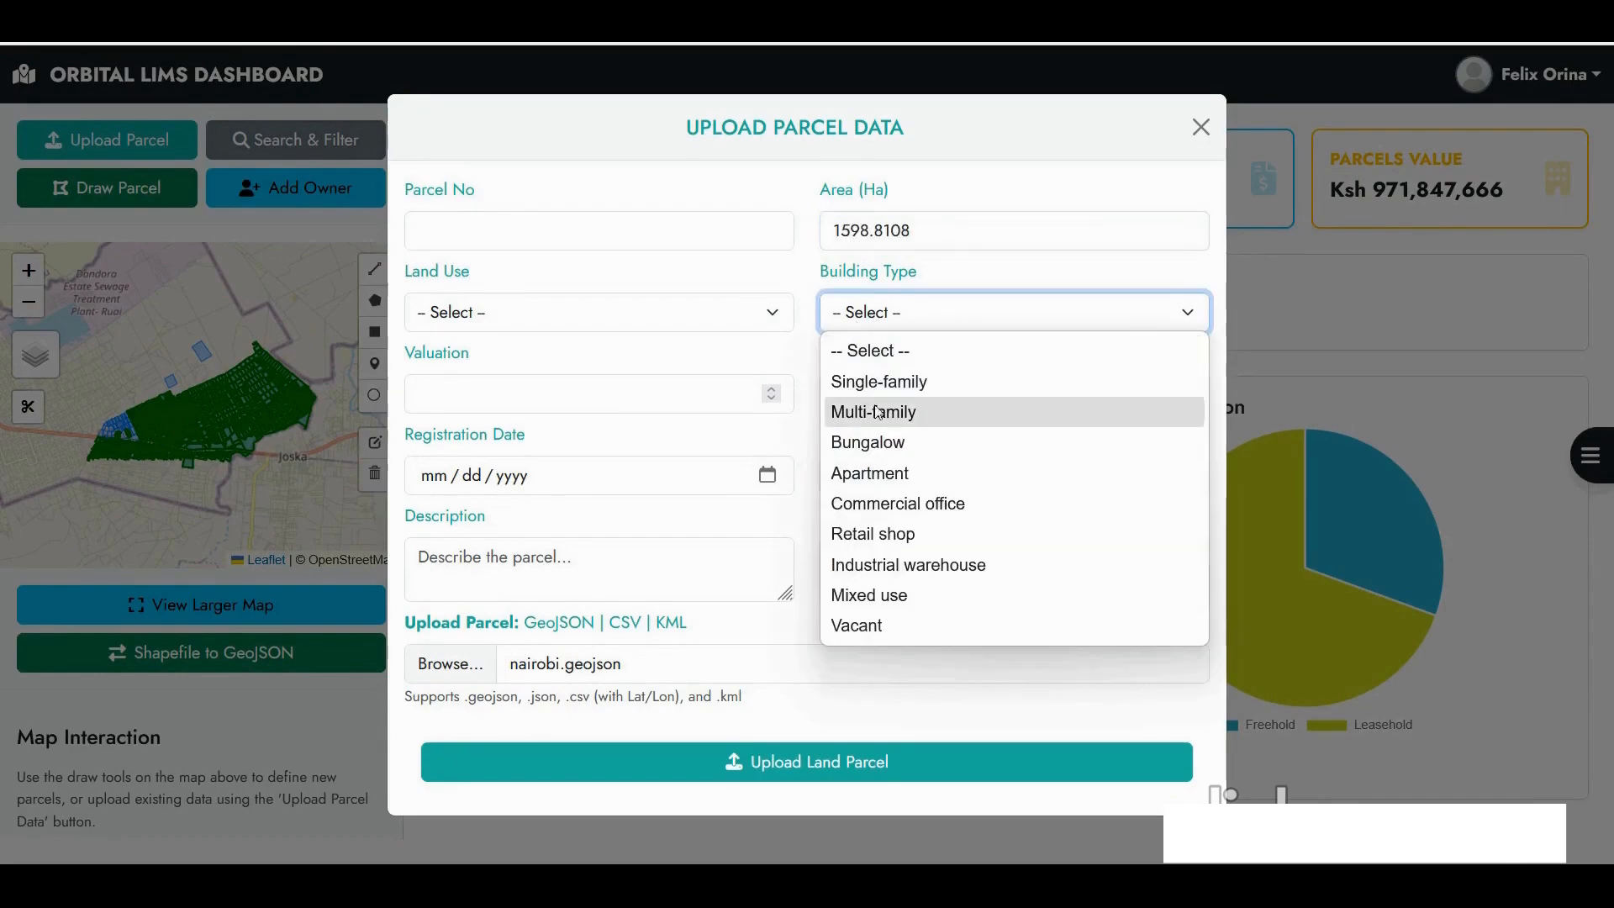
left_click(545, 320)
left_click(545, 320)
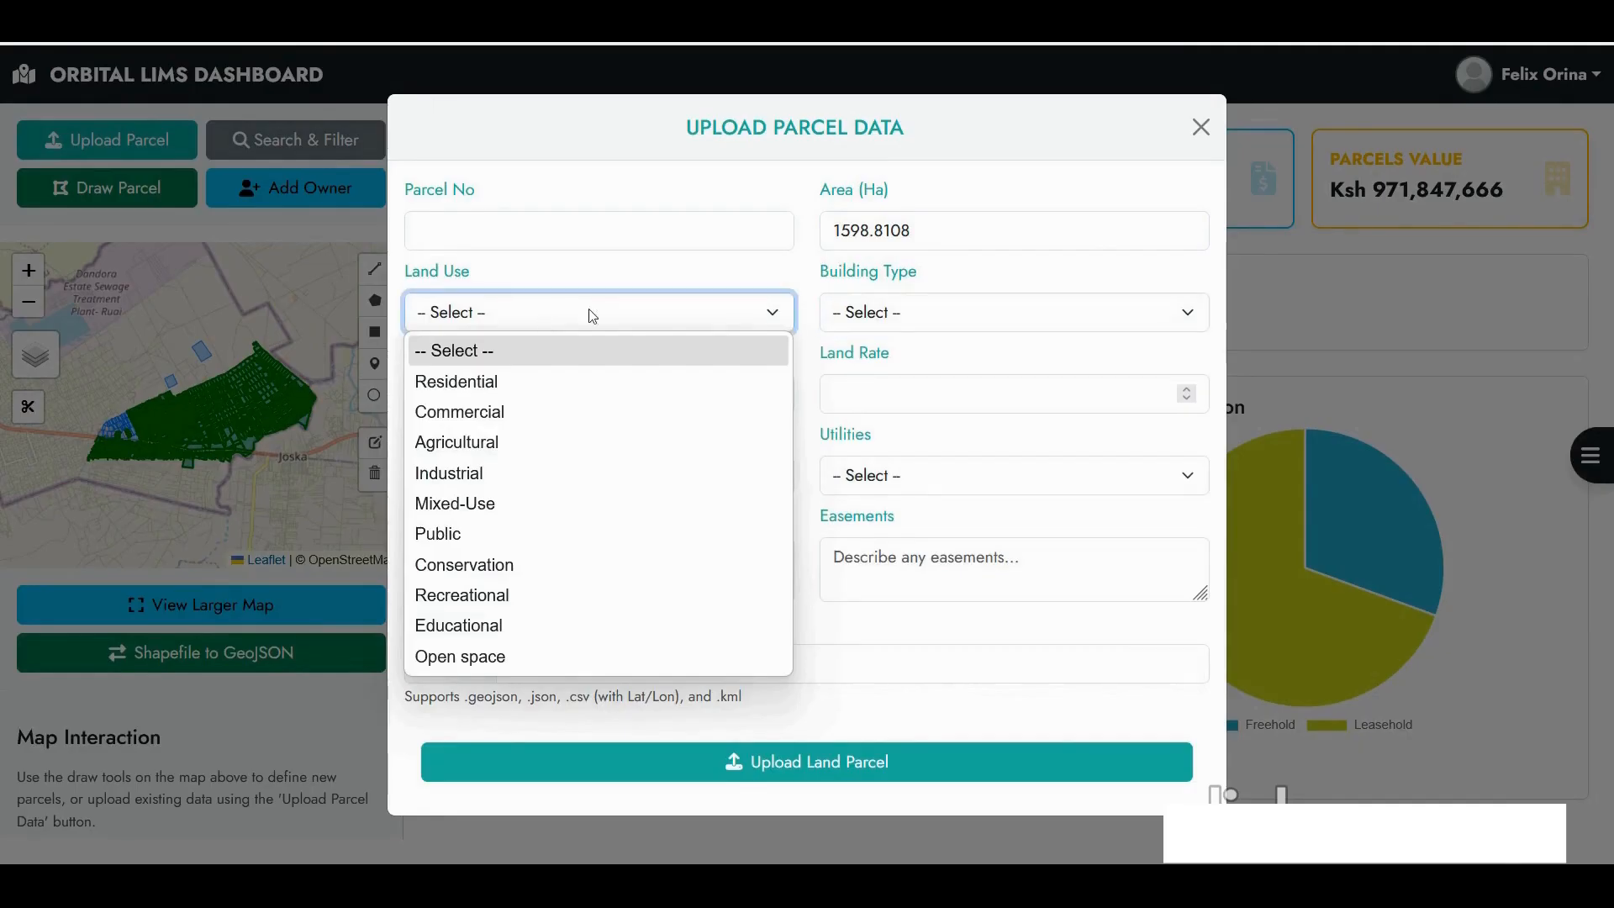
left_click(799, 278)
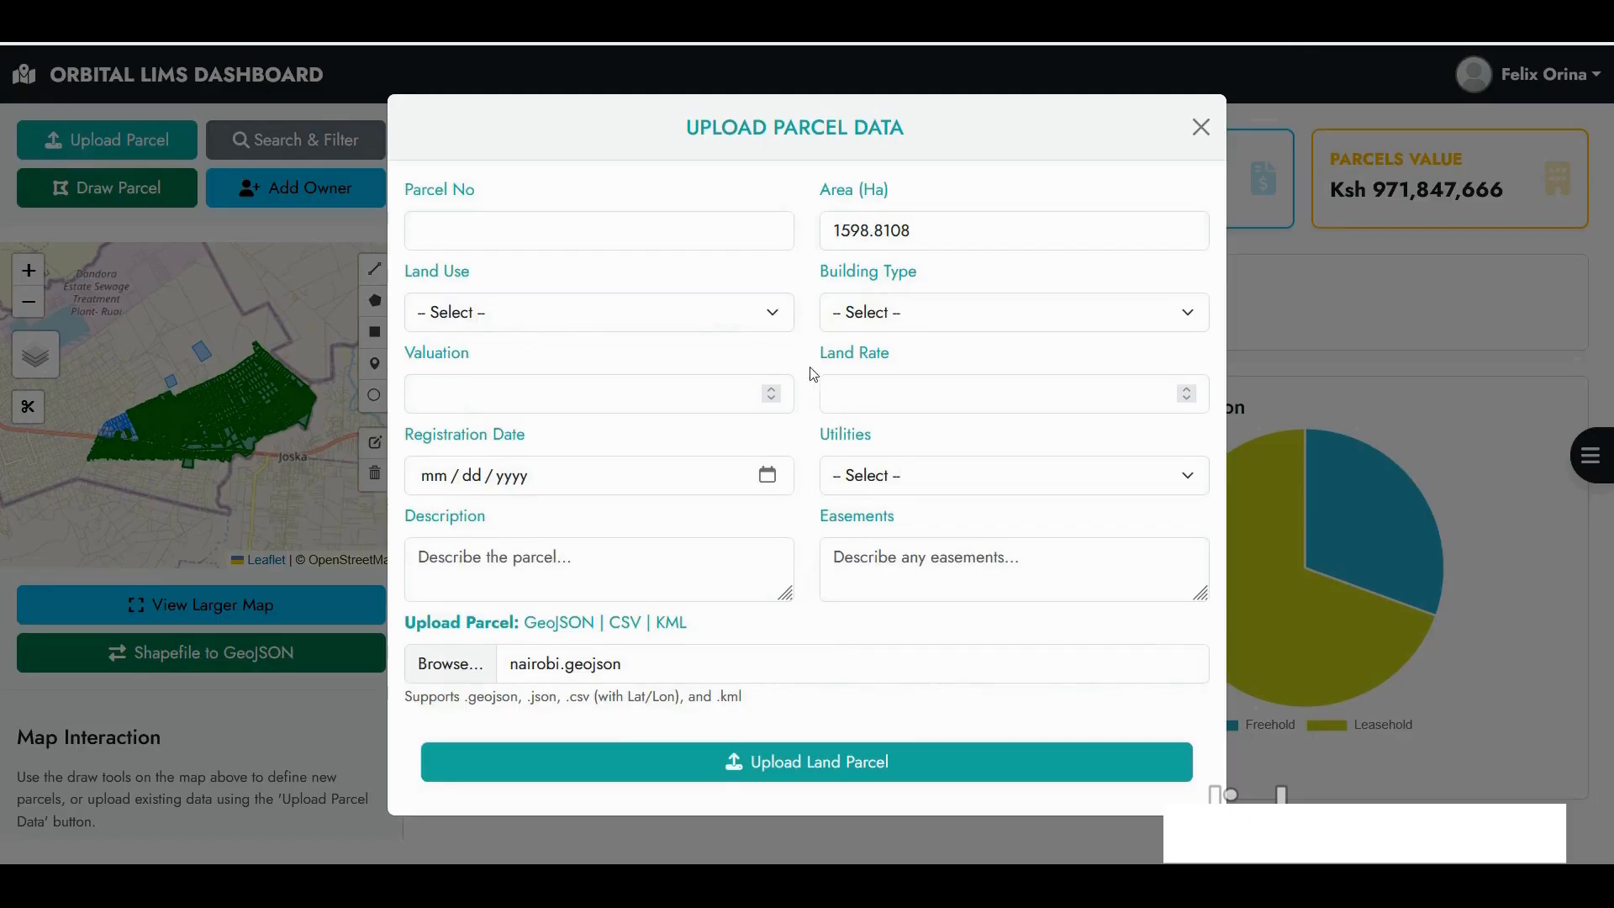
left_click(474, 382)
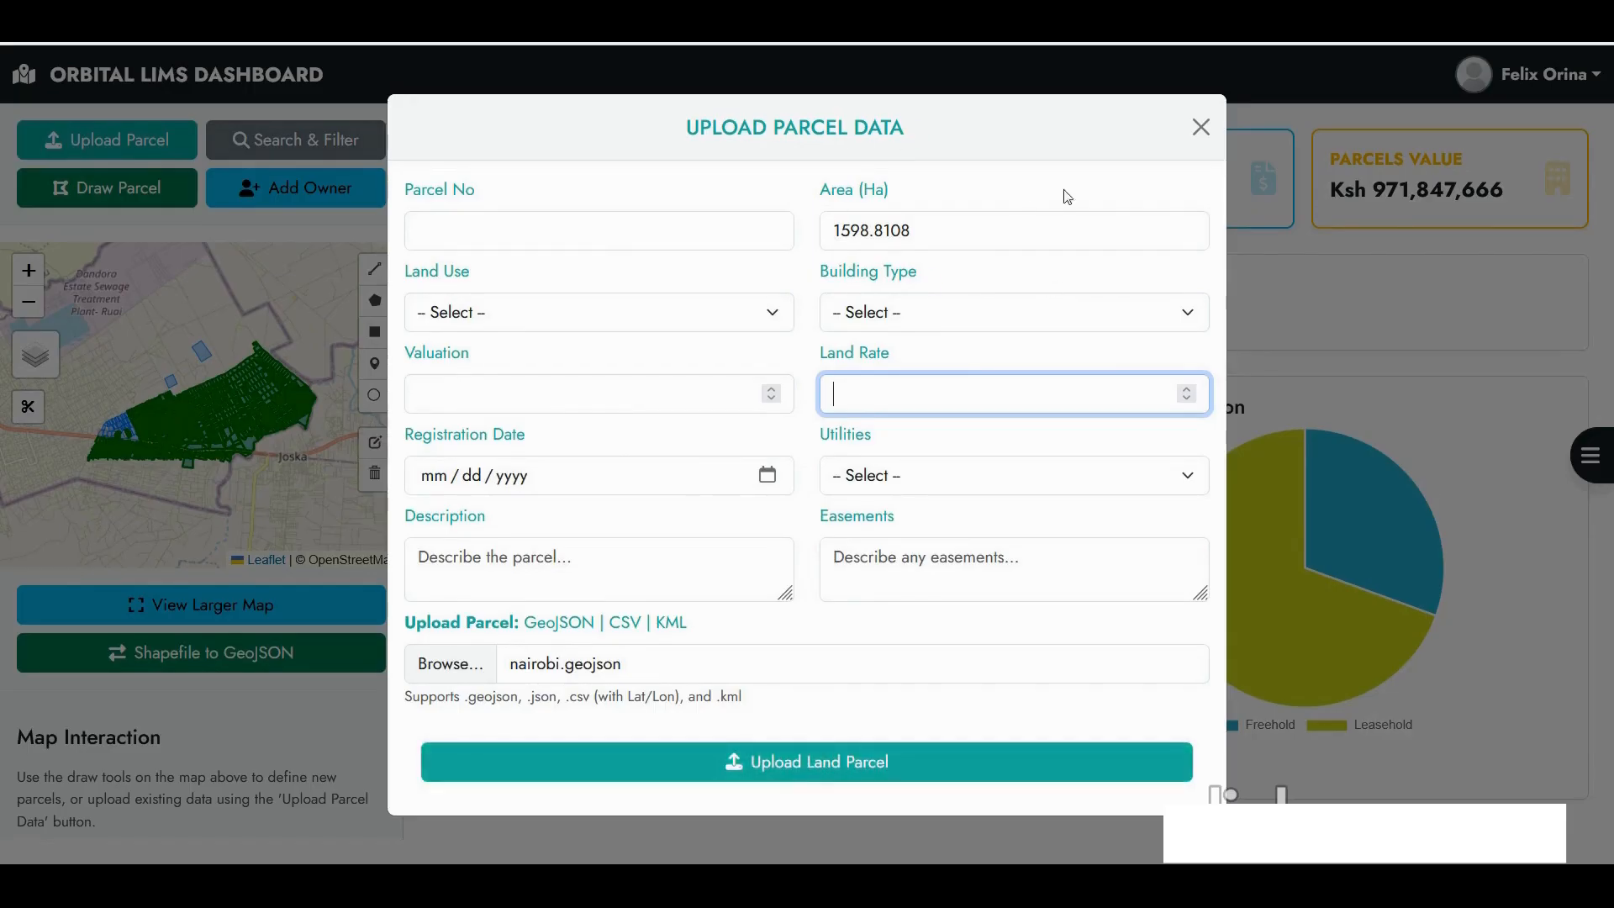
left_click(1201, 127)
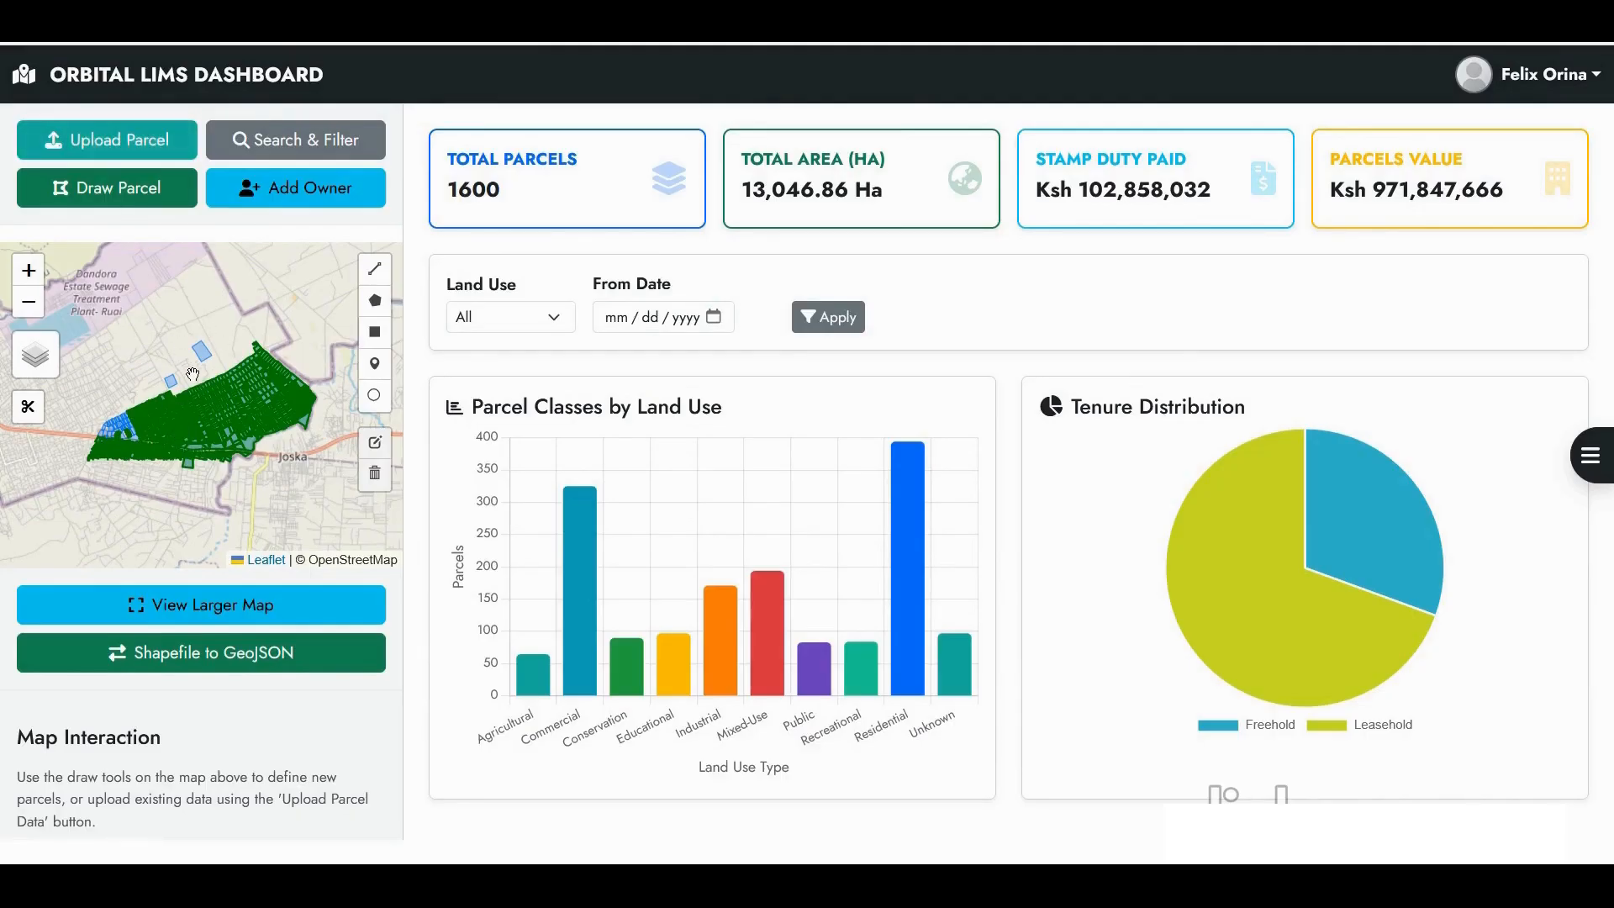
- Look over the forms for adding a parcel owner and for searching and filtering parcels, leaving both empty
left_click(301, 189)
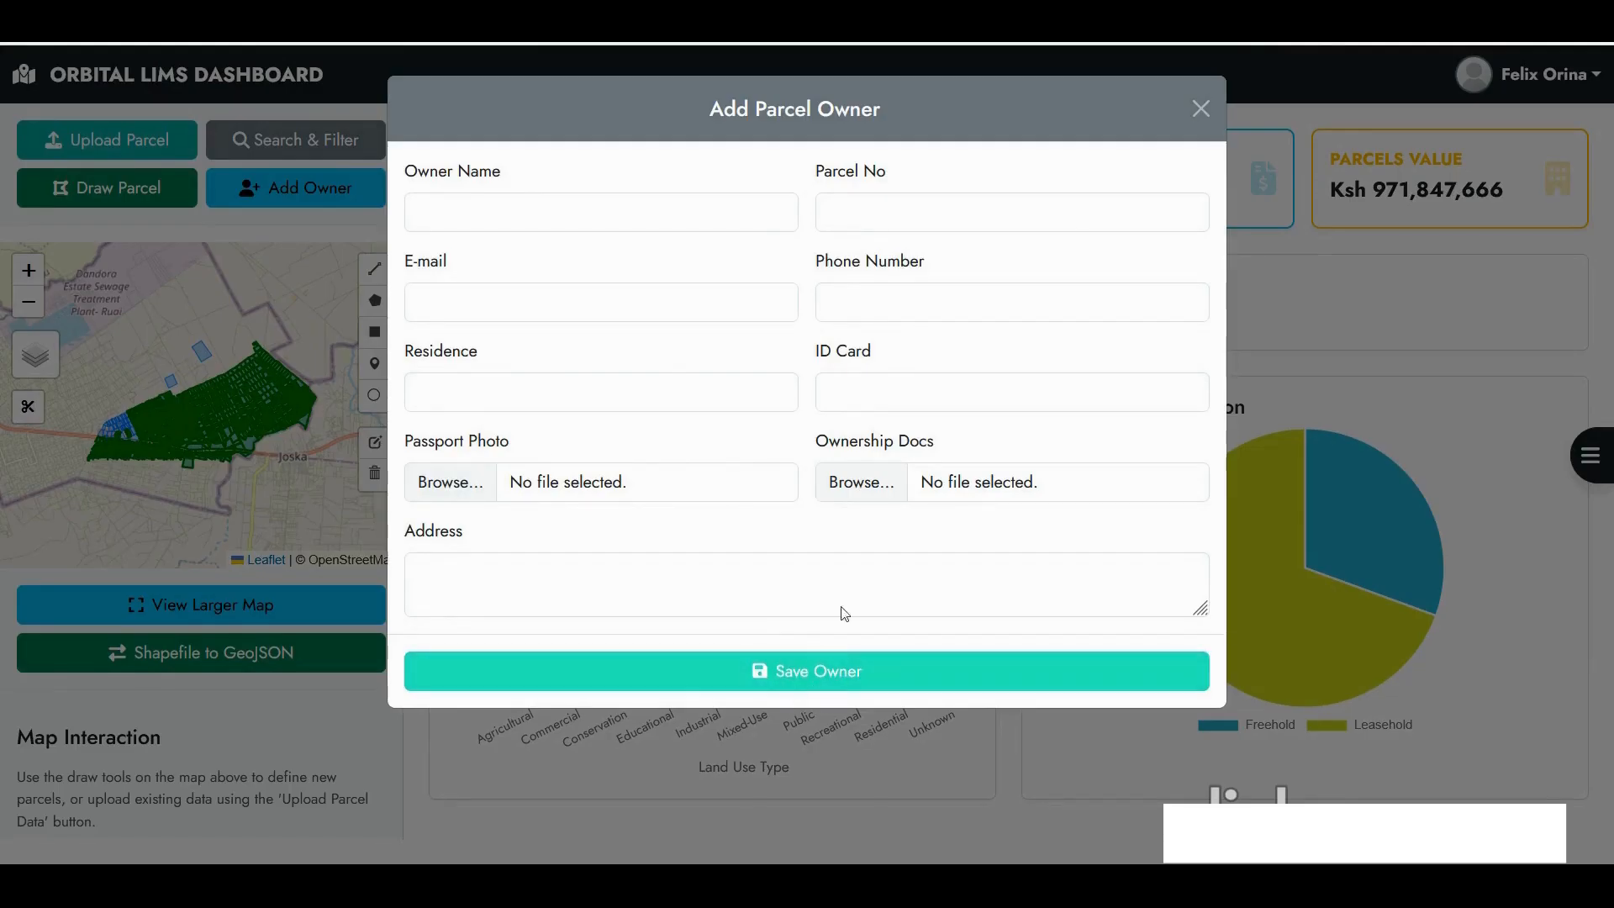
left_click(1201, 110)
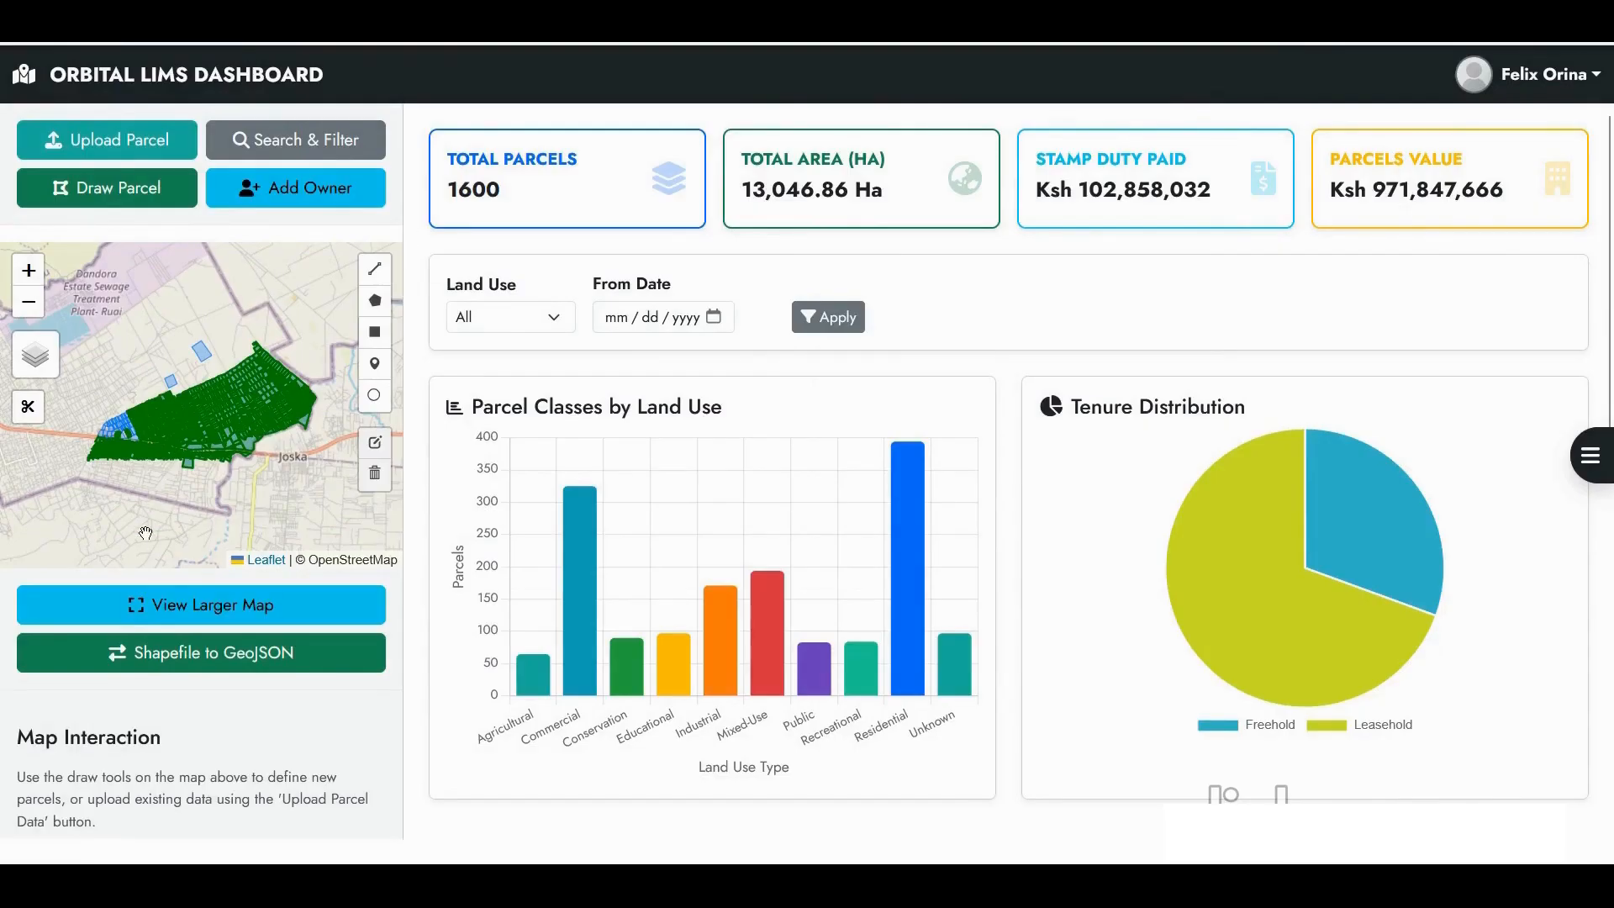
left_click(294, 143)
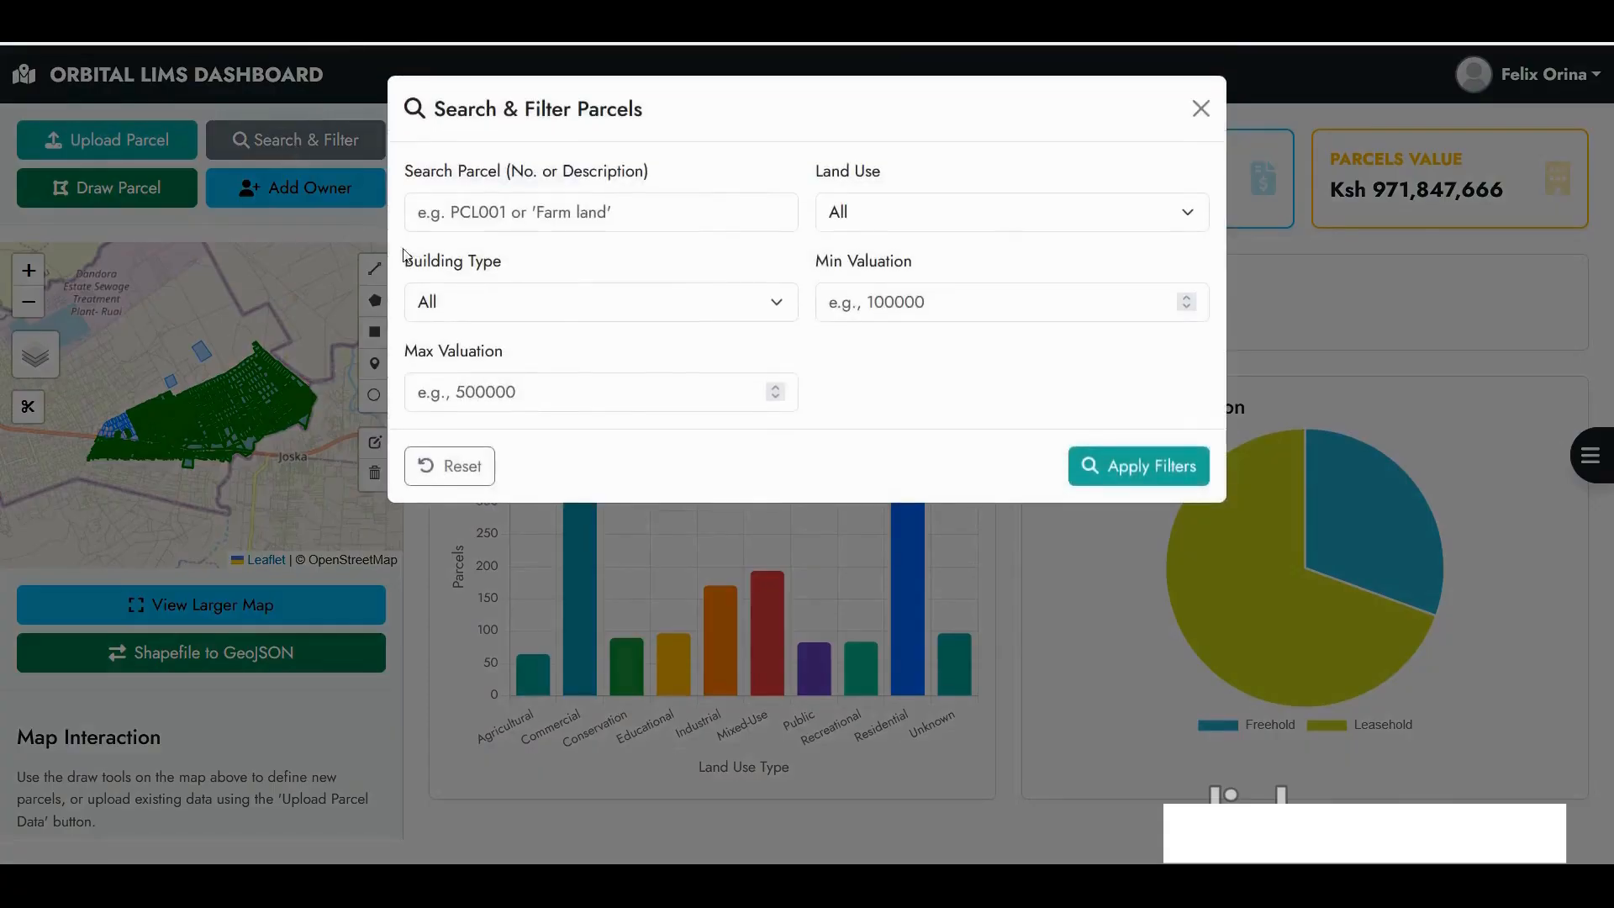
left_click(463, 217)
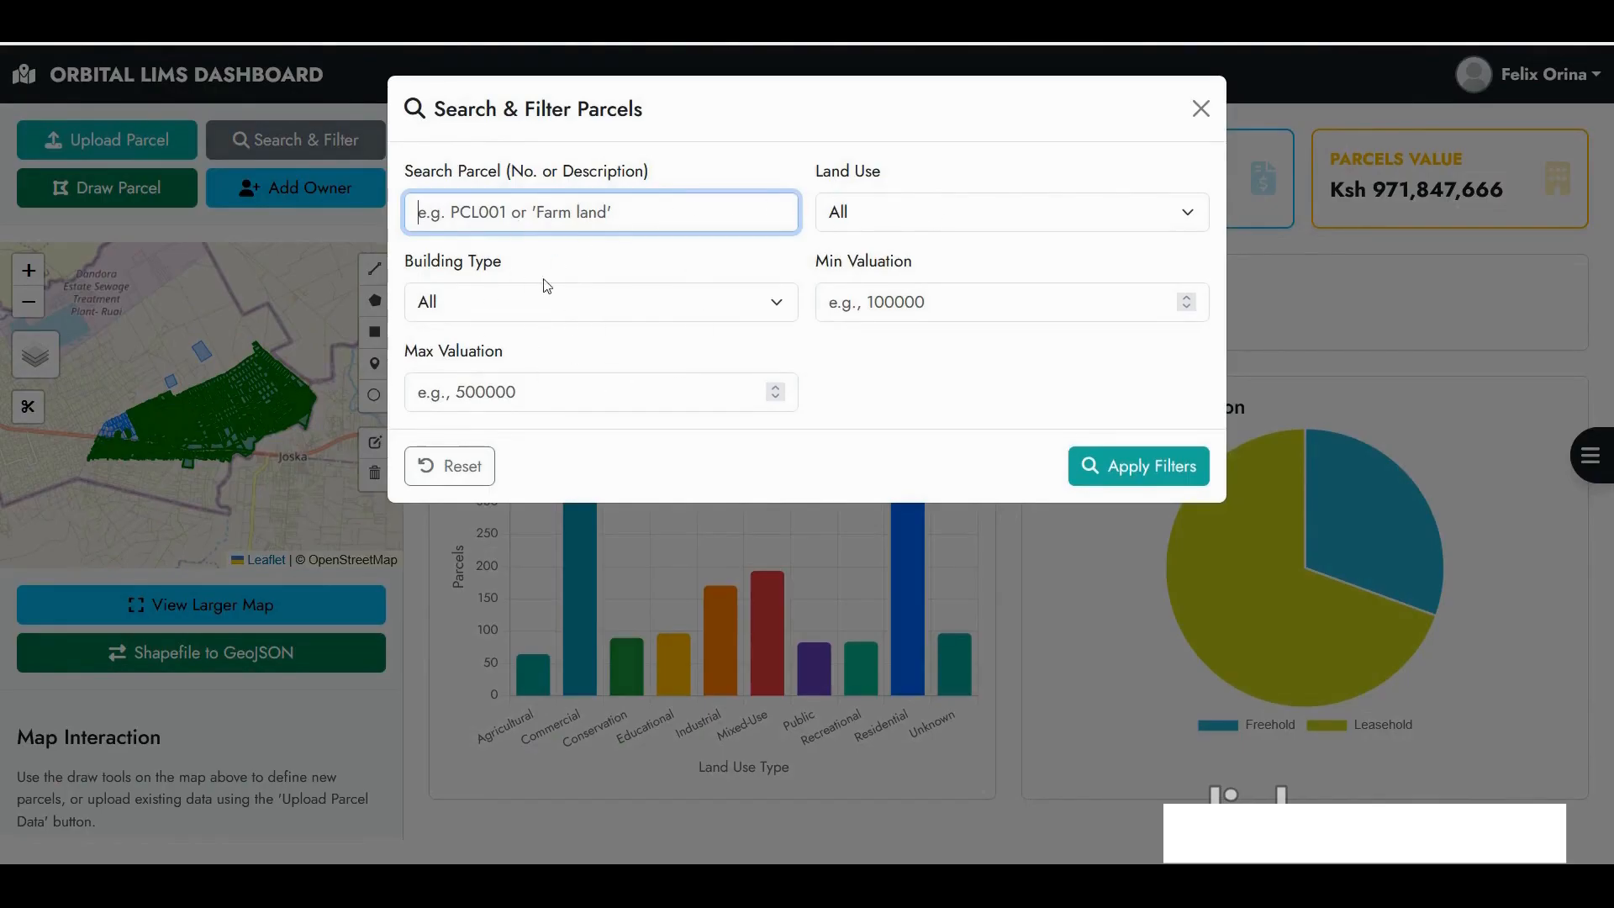
left_click(1201, 109)
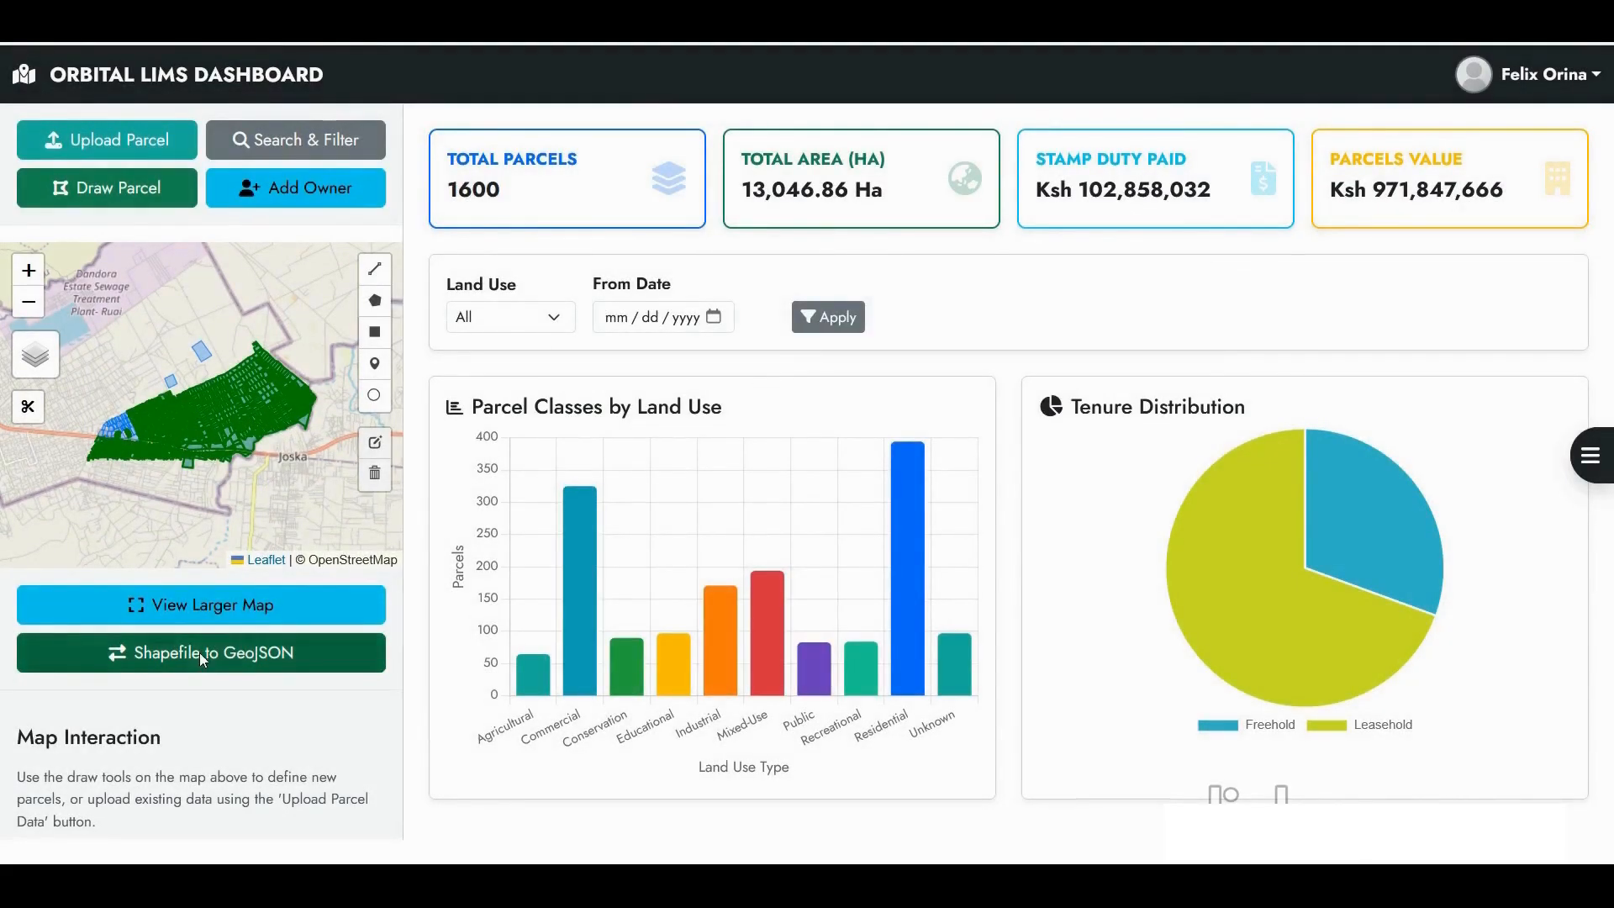
- Look at the shapefile to GeoJSON converter with its file selection and output format options and return to the dashboard
left_click(200, 653)
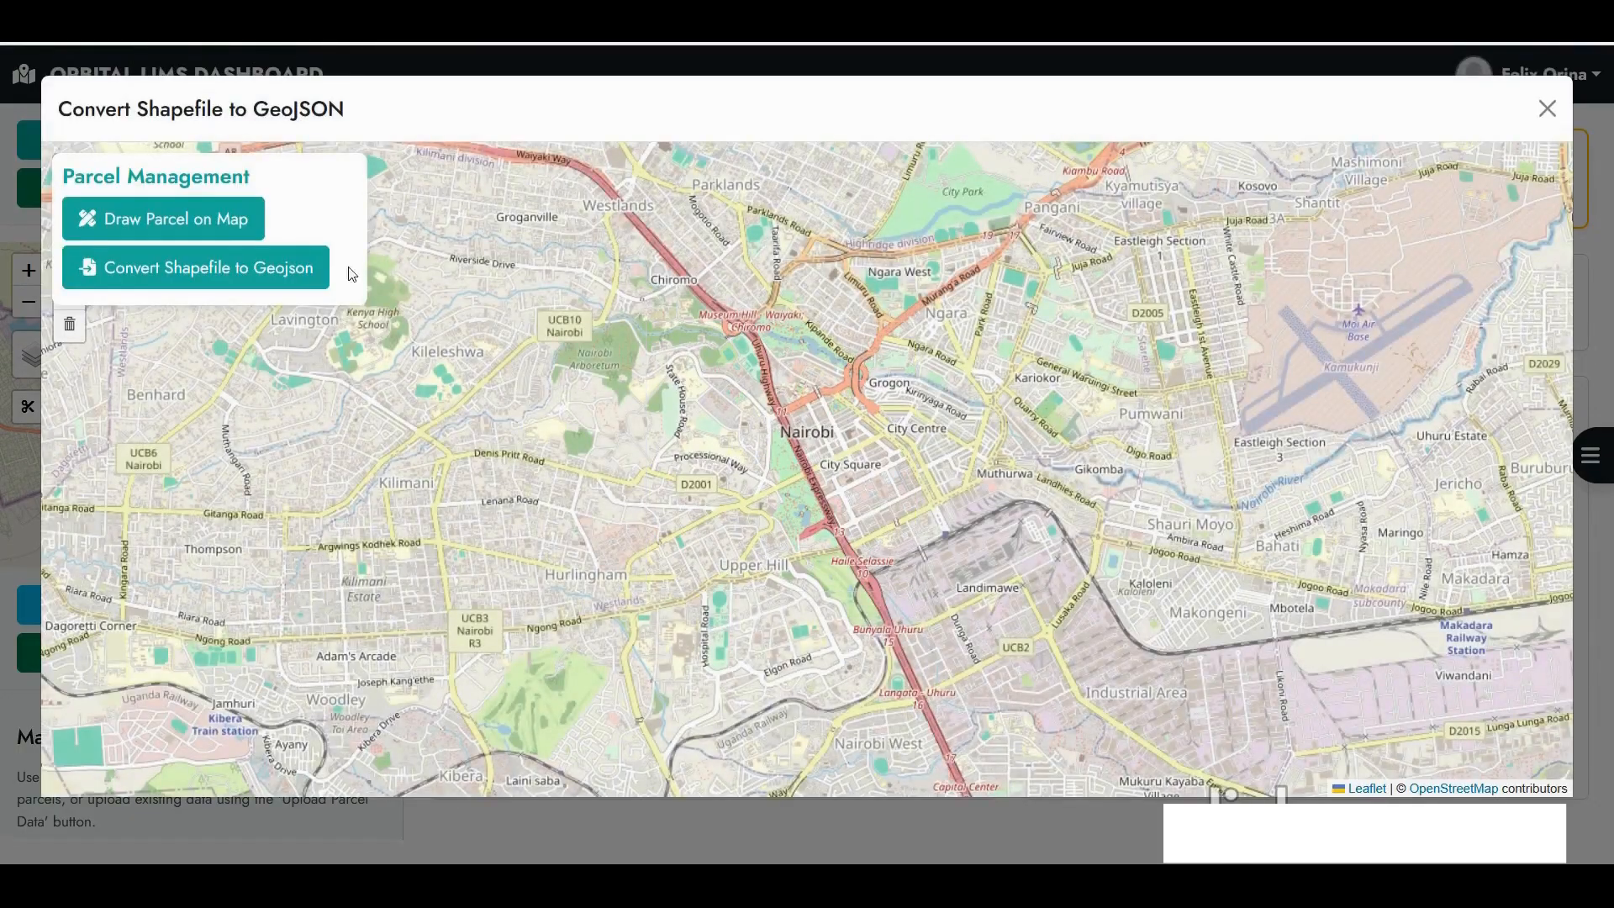
left_click(182, 270)
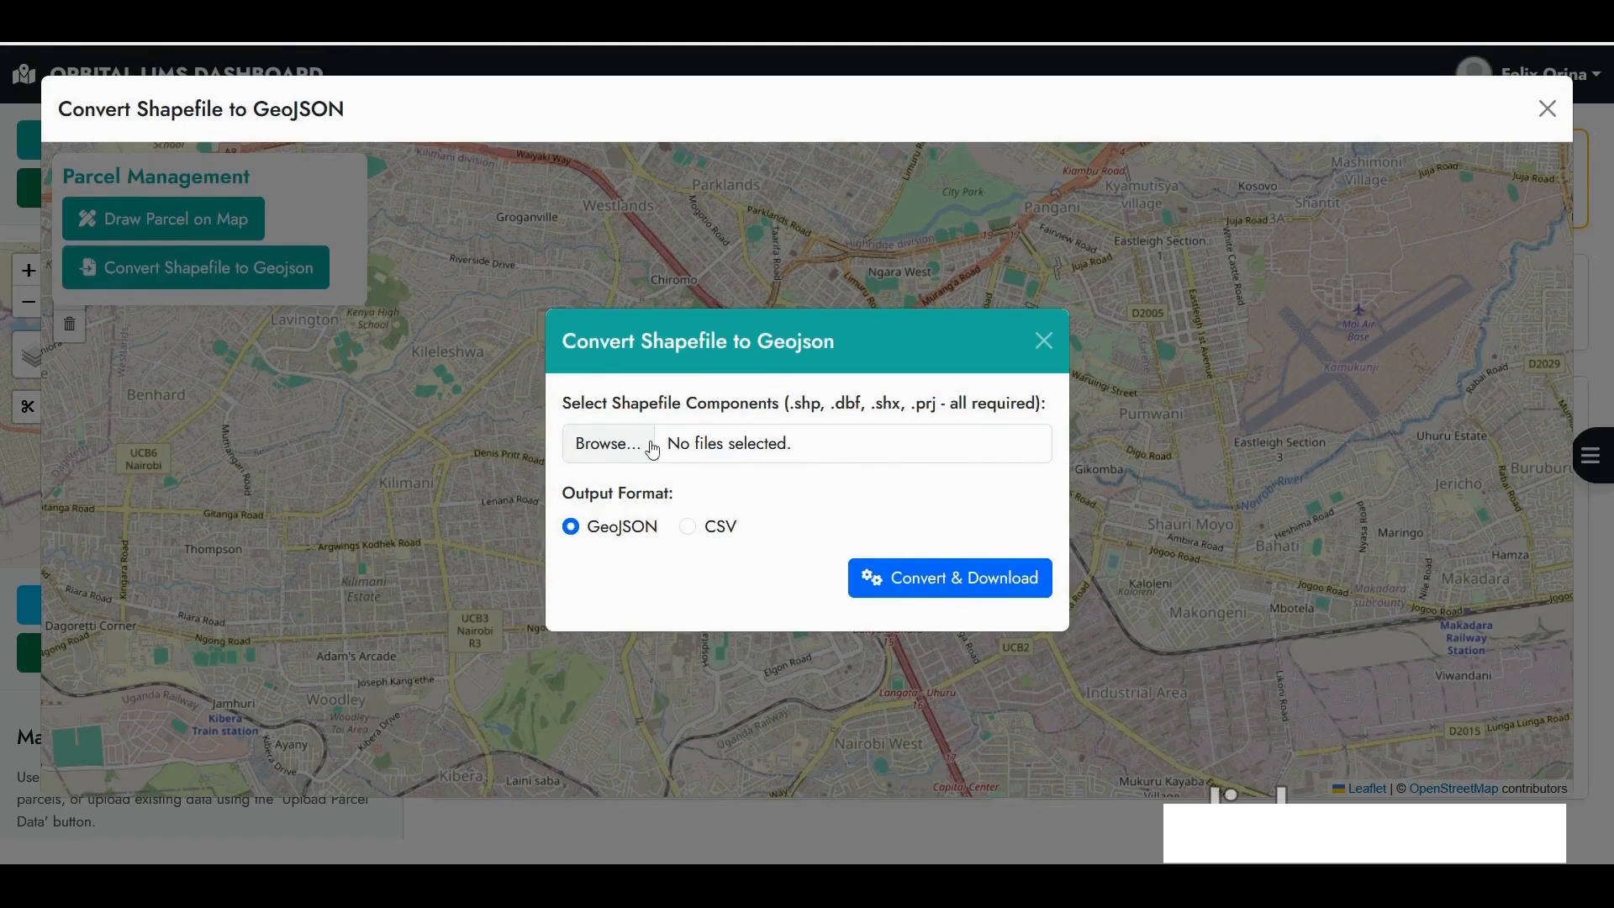
left_click(1053, 346)
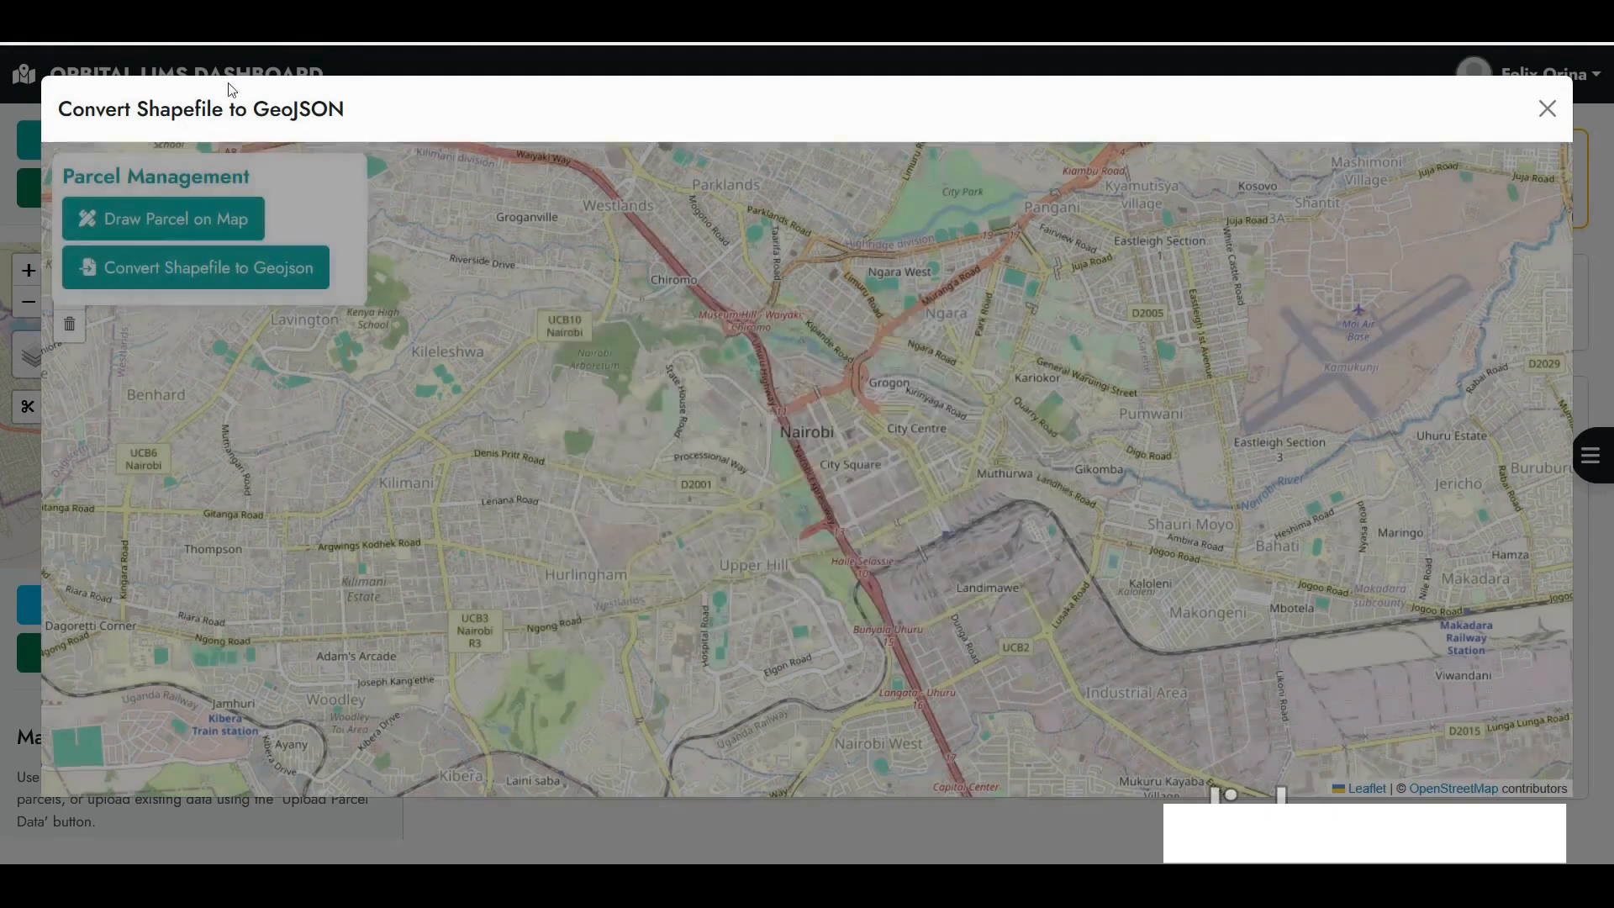
left_click(1548, 109)
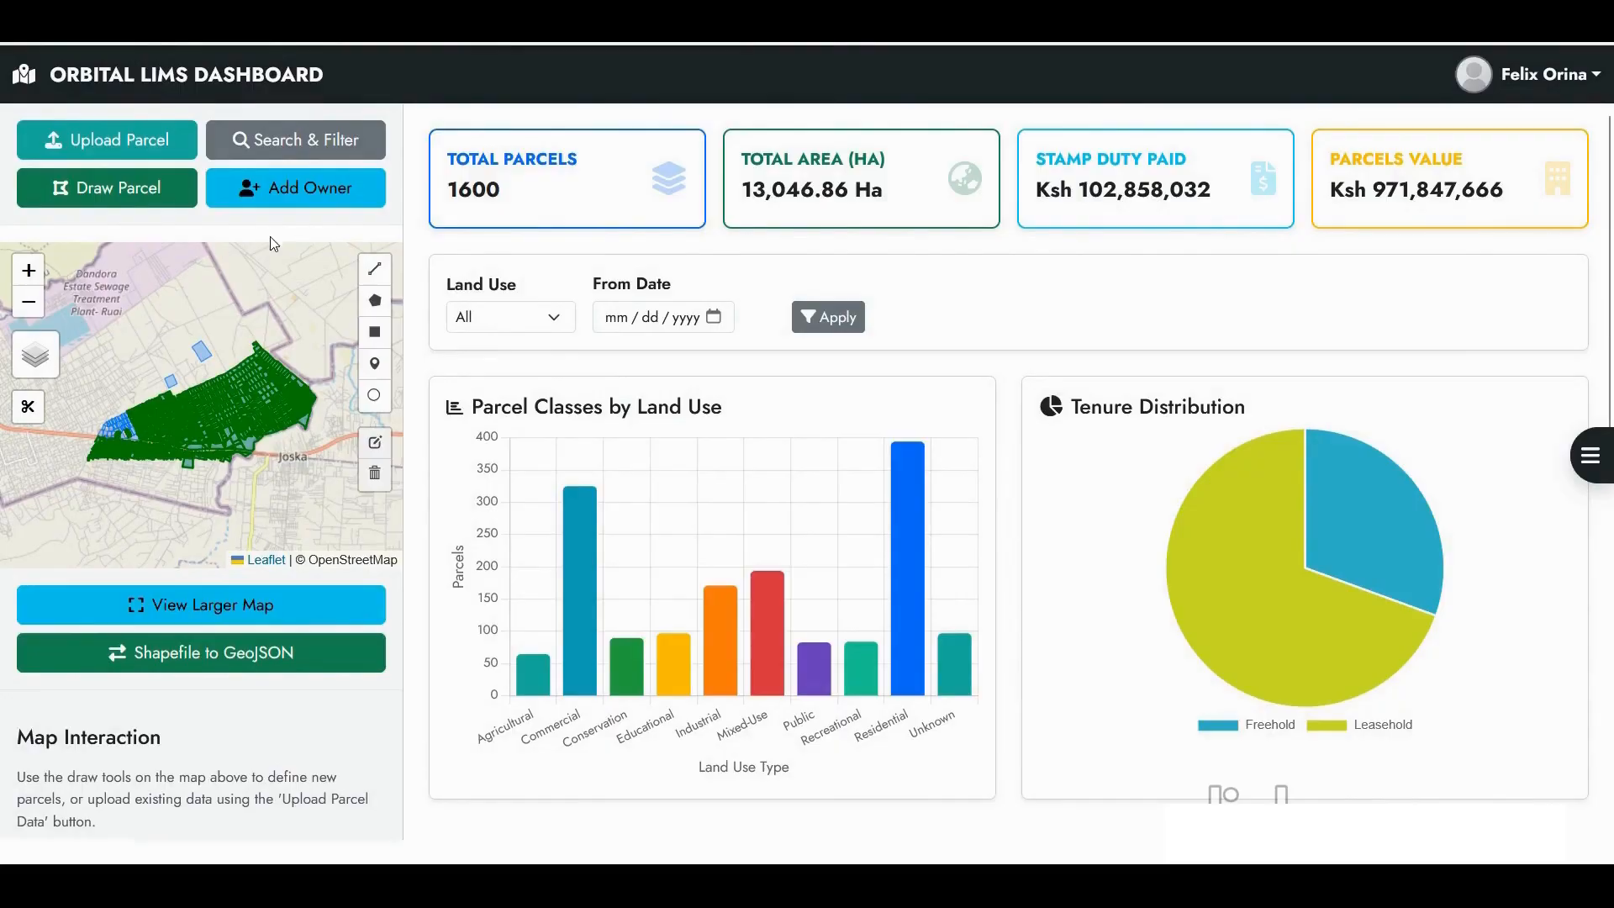
- View the details of parcel PM-999 from the recent parcels table and show its whole outline on the satellite map
scroll(1128, 558, "down", 7)
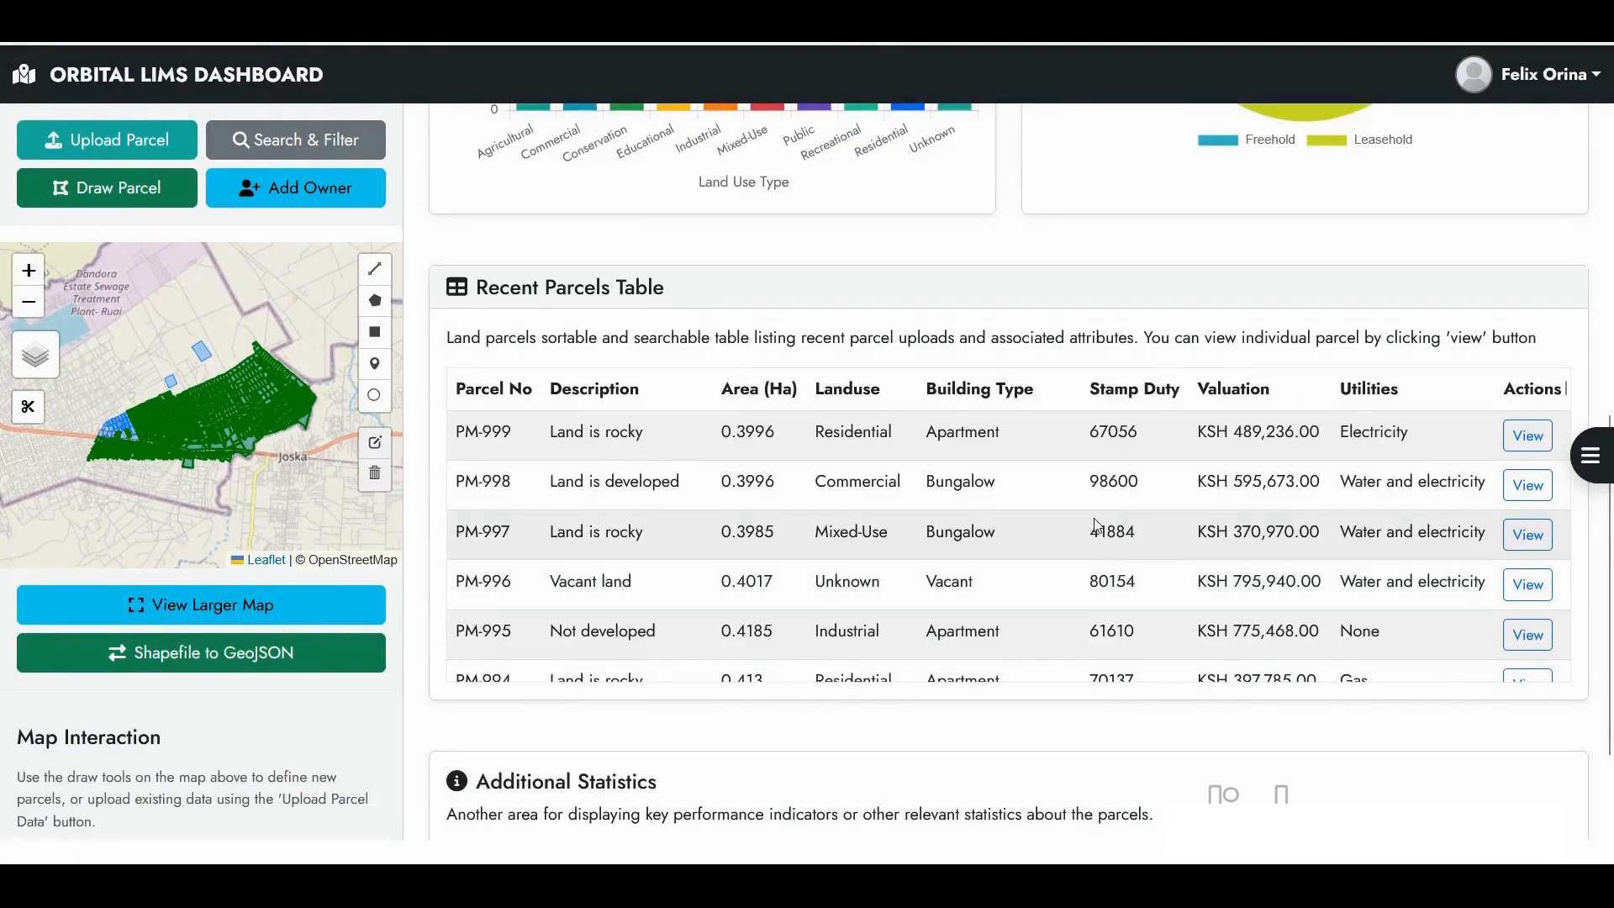
left_click(1530, 439)
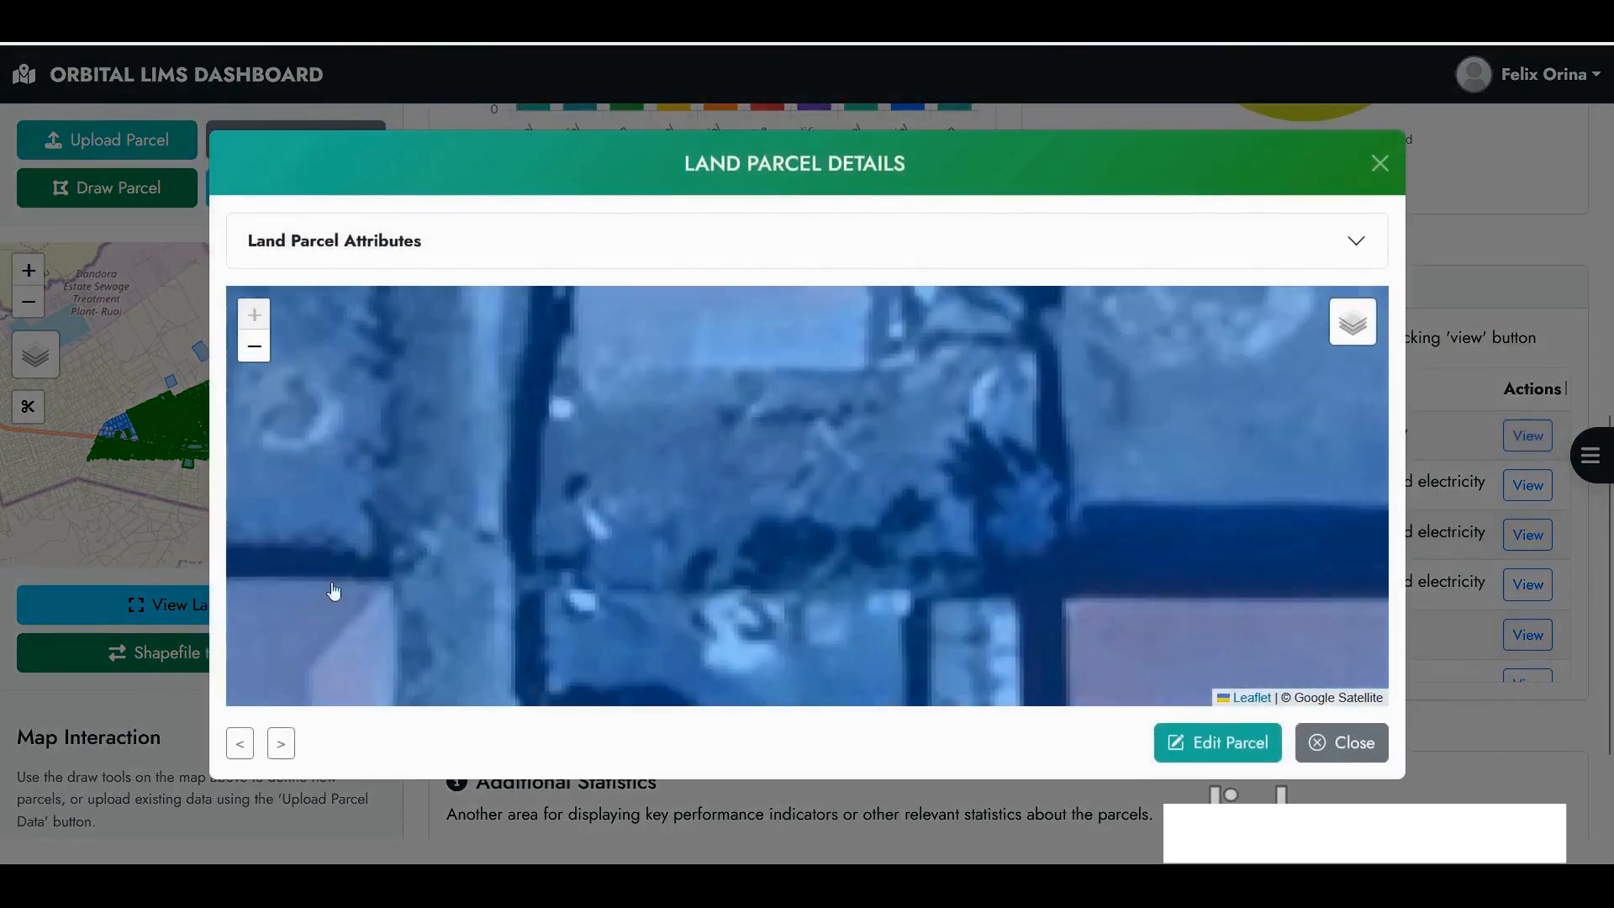
left_click(254, 346)
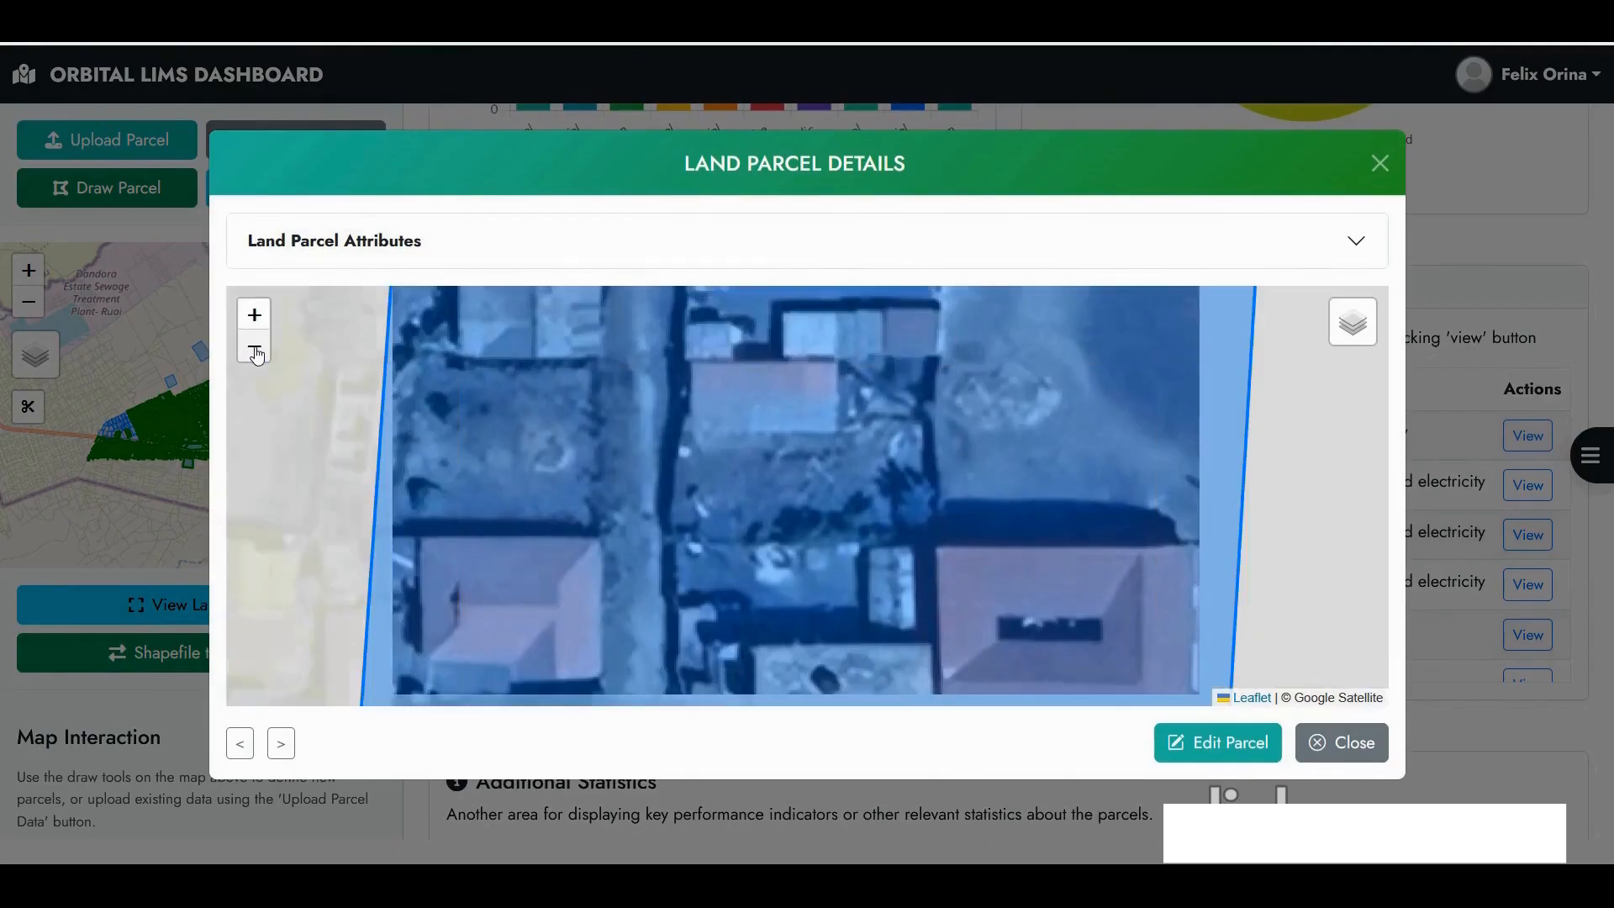
left_click(256, 352)
left_click(254, 350)
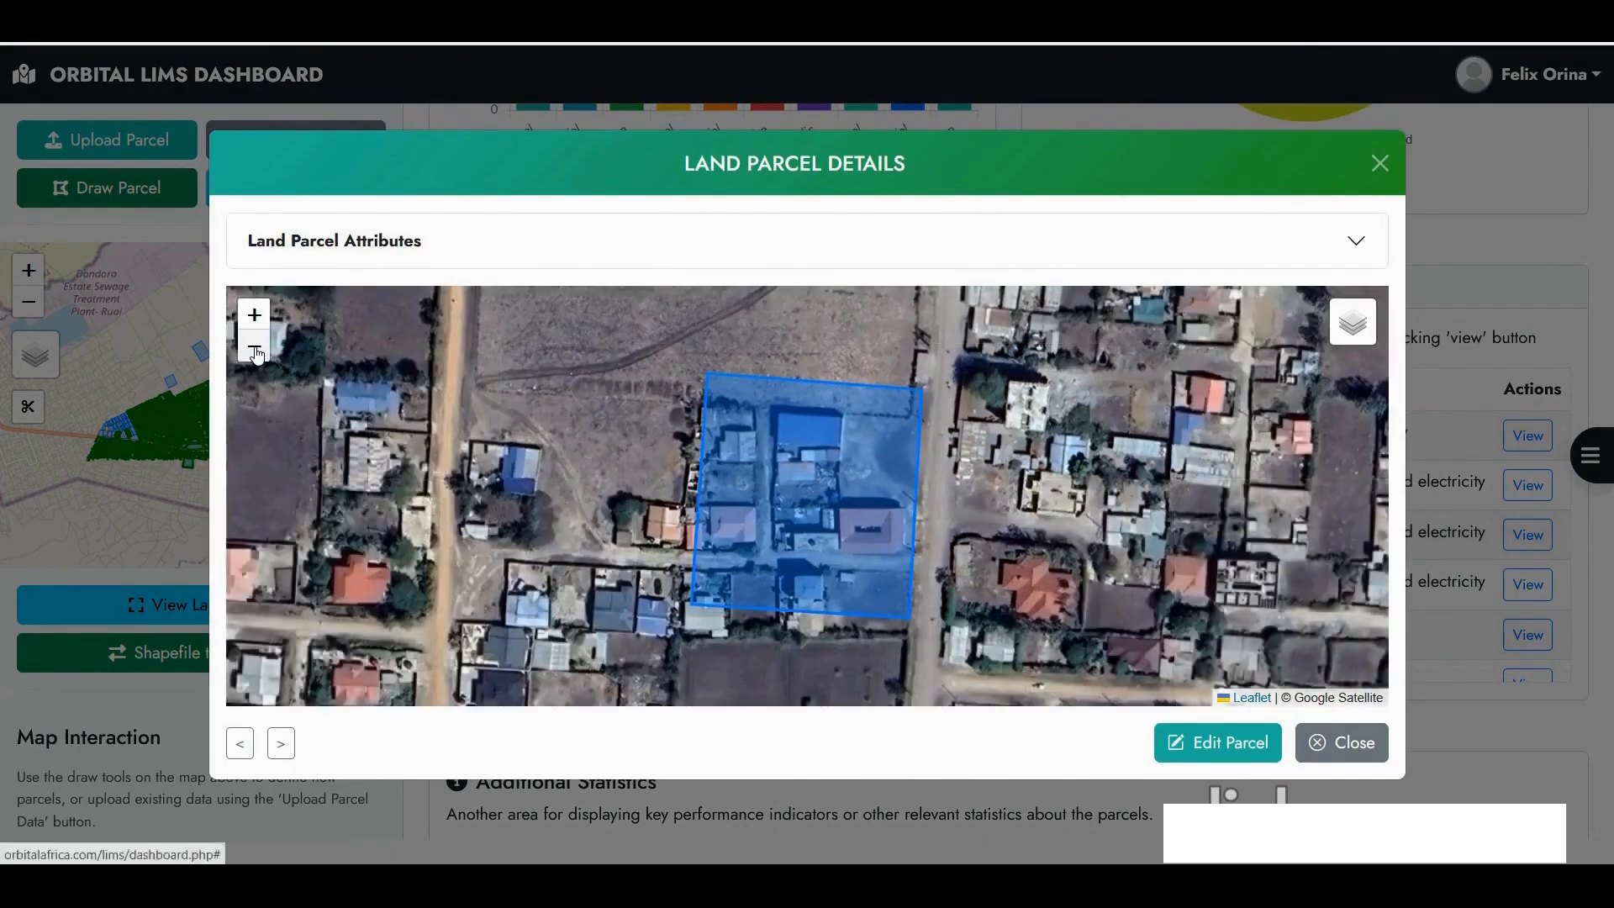
left_click(253, 349)
left_click_drag(634, 506, 592, 468)
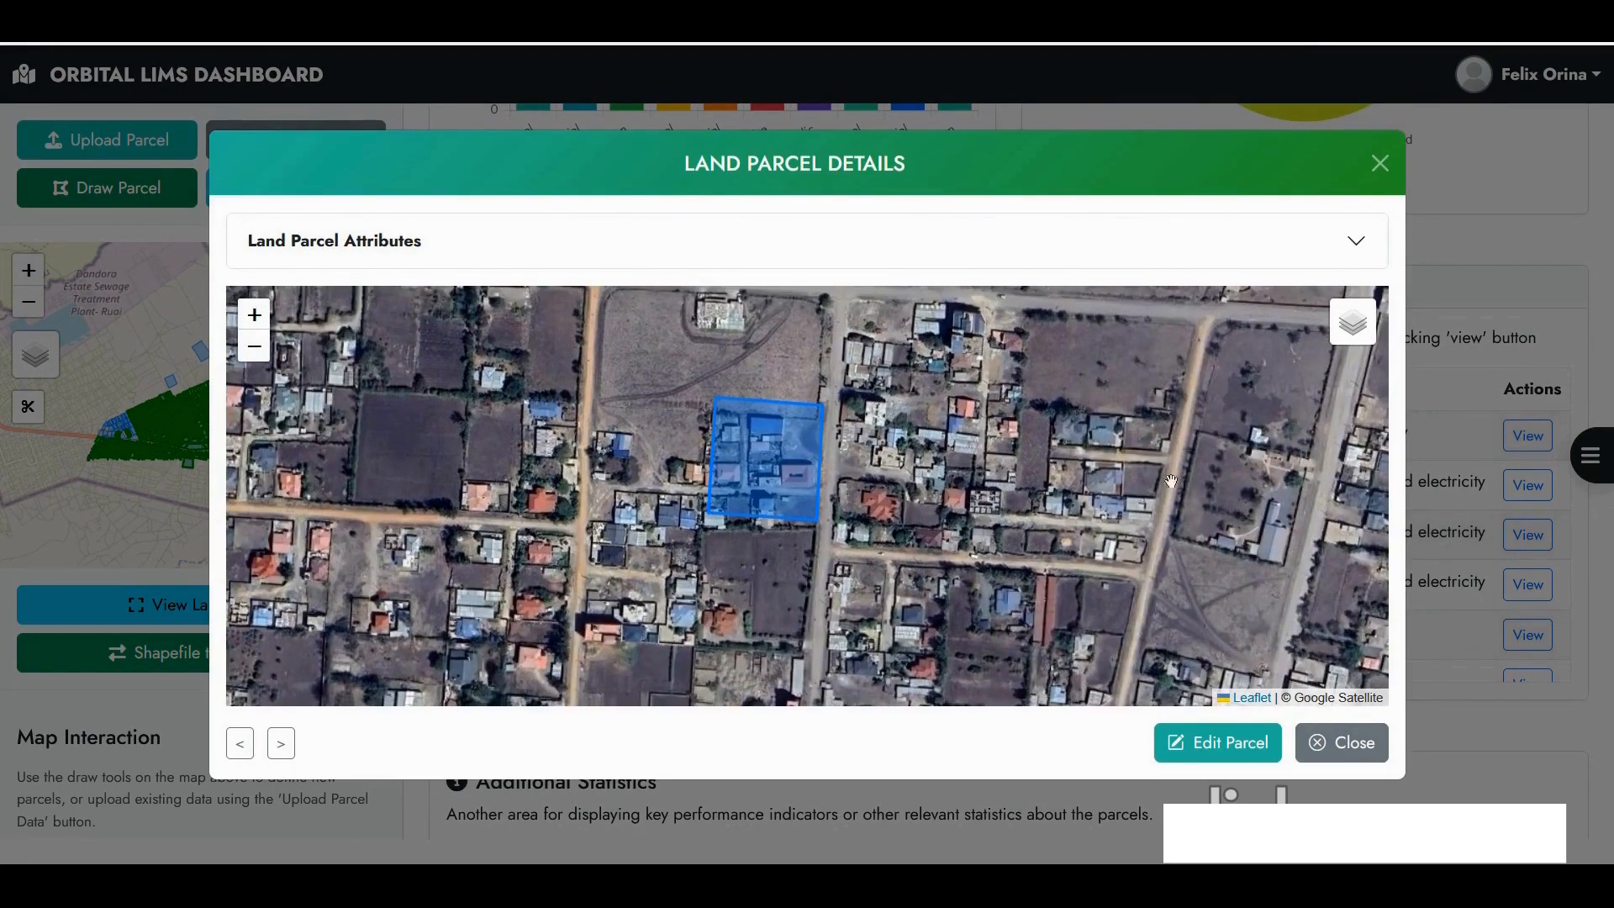
- Compare the parcel on the Google Street and Google Satellite basemaps and review its land parcel attributes
mouse_move(1346, 343)
left_click(1268, 337)
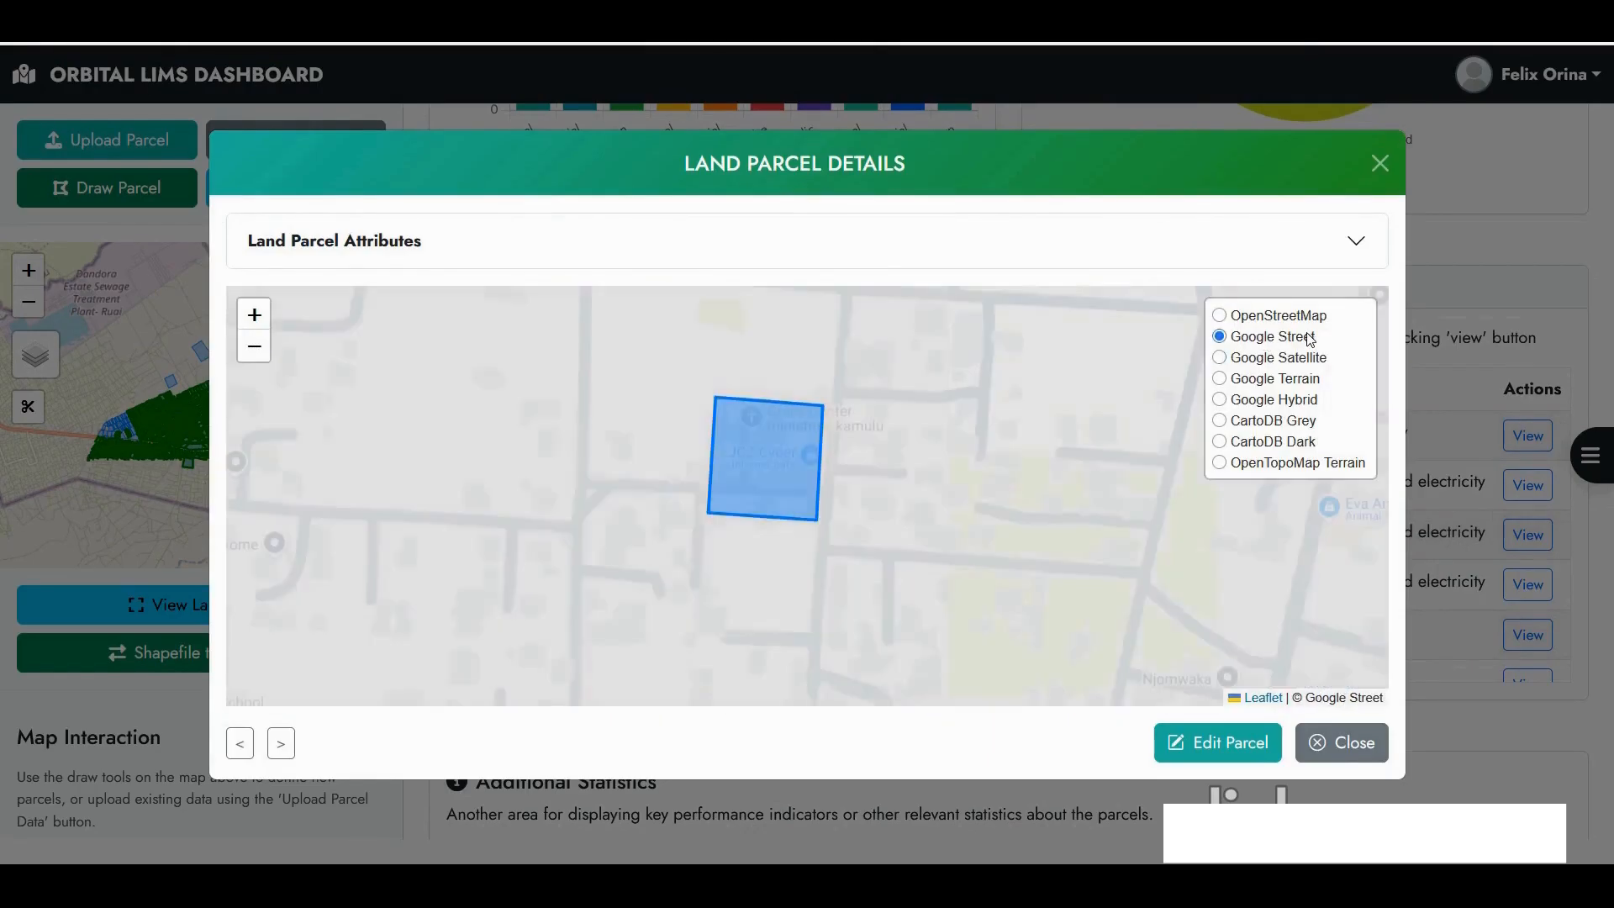
left_click(1265, 359)
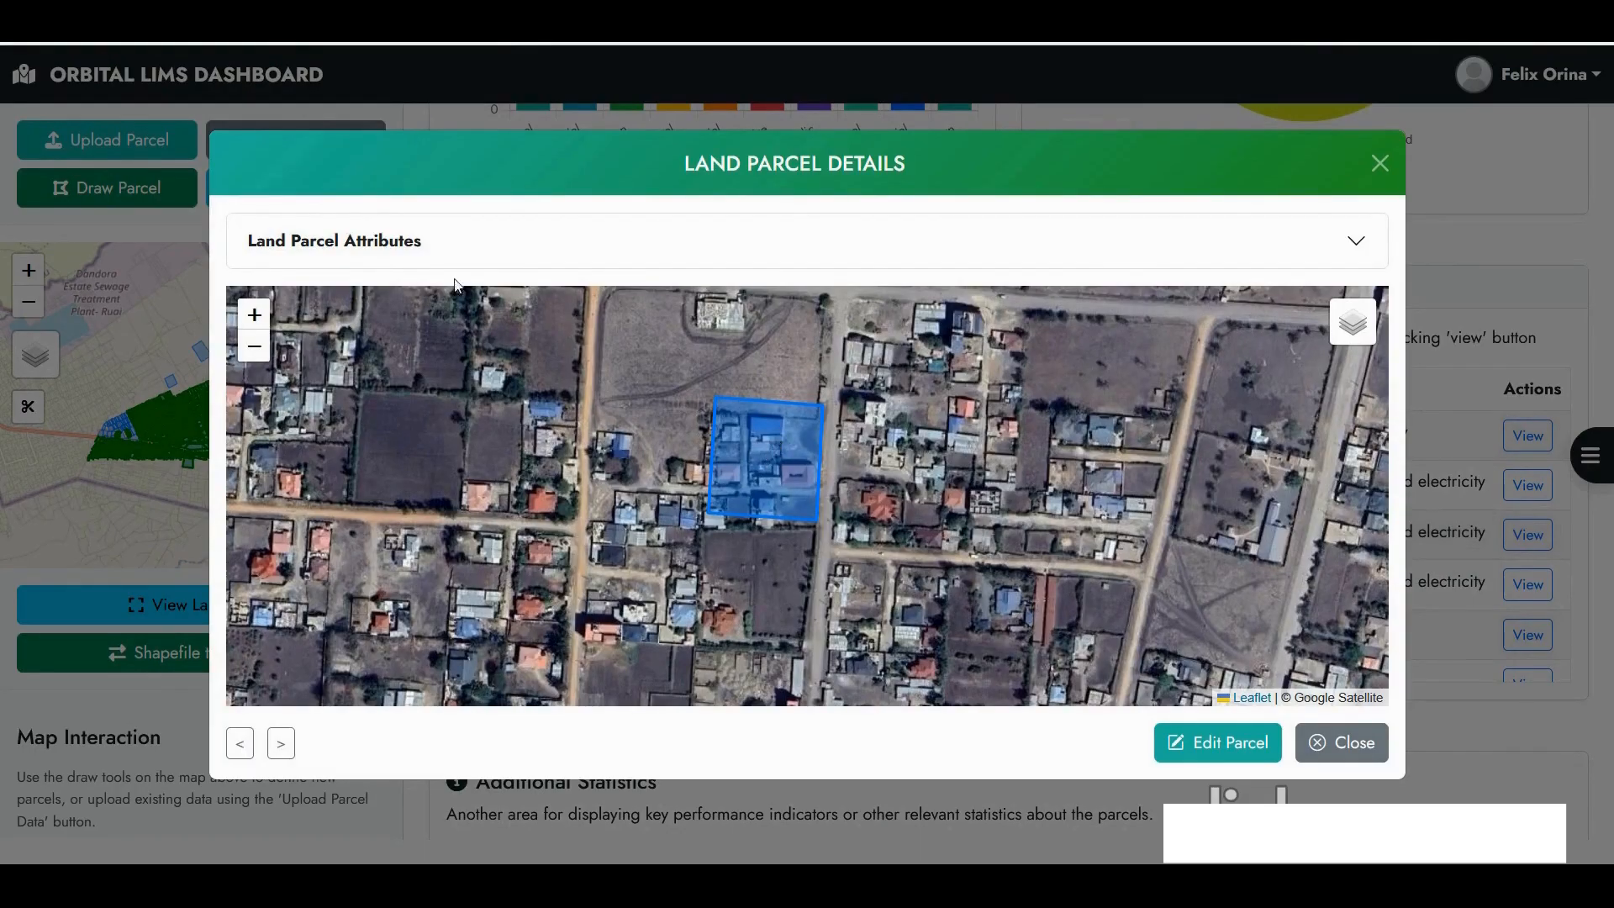
left_click(411, 251)
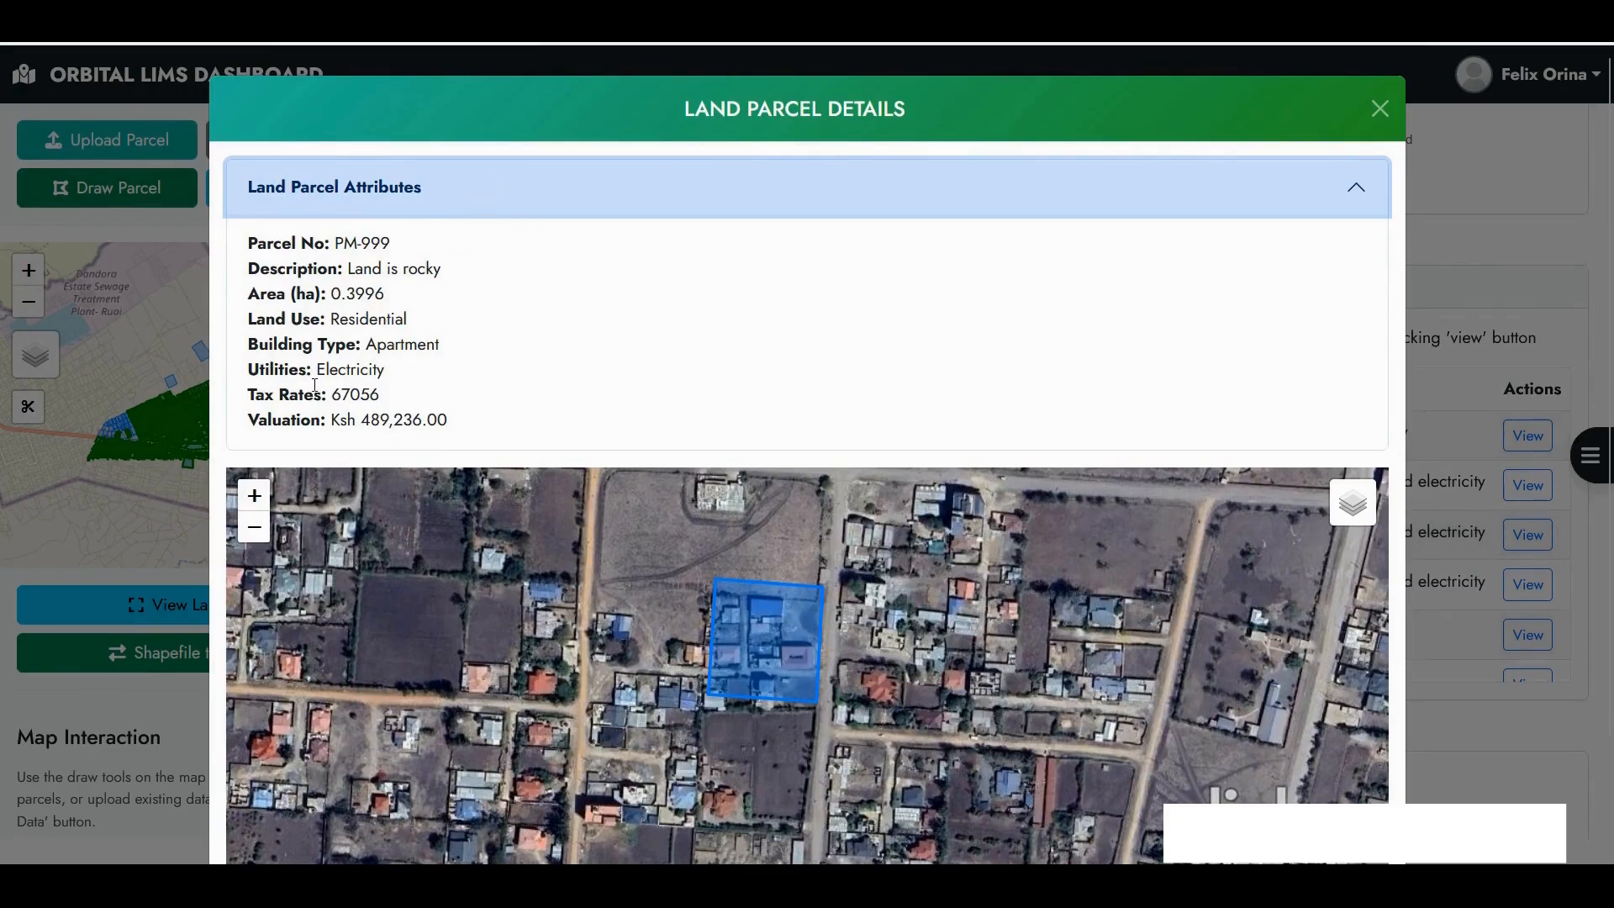
left_click_drag(320, 370, 410, 371)
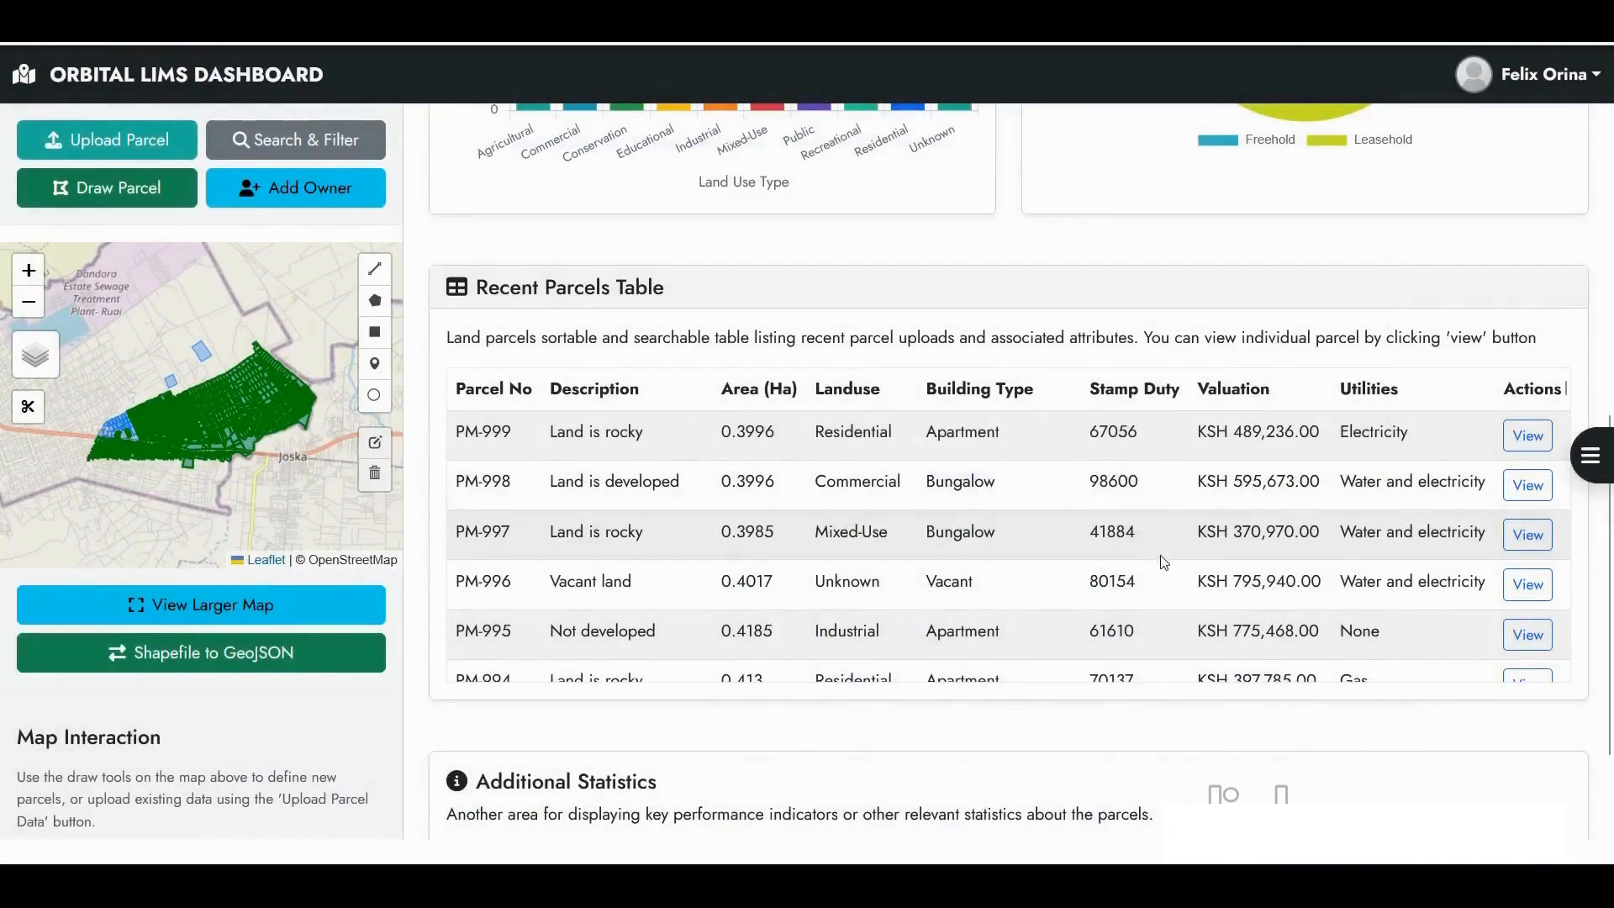
- Open parcel PM-999 for editing, set its utilities to Piped water and try to save the changes
left_click(1528, 434)
mouse_move(1299, 511)
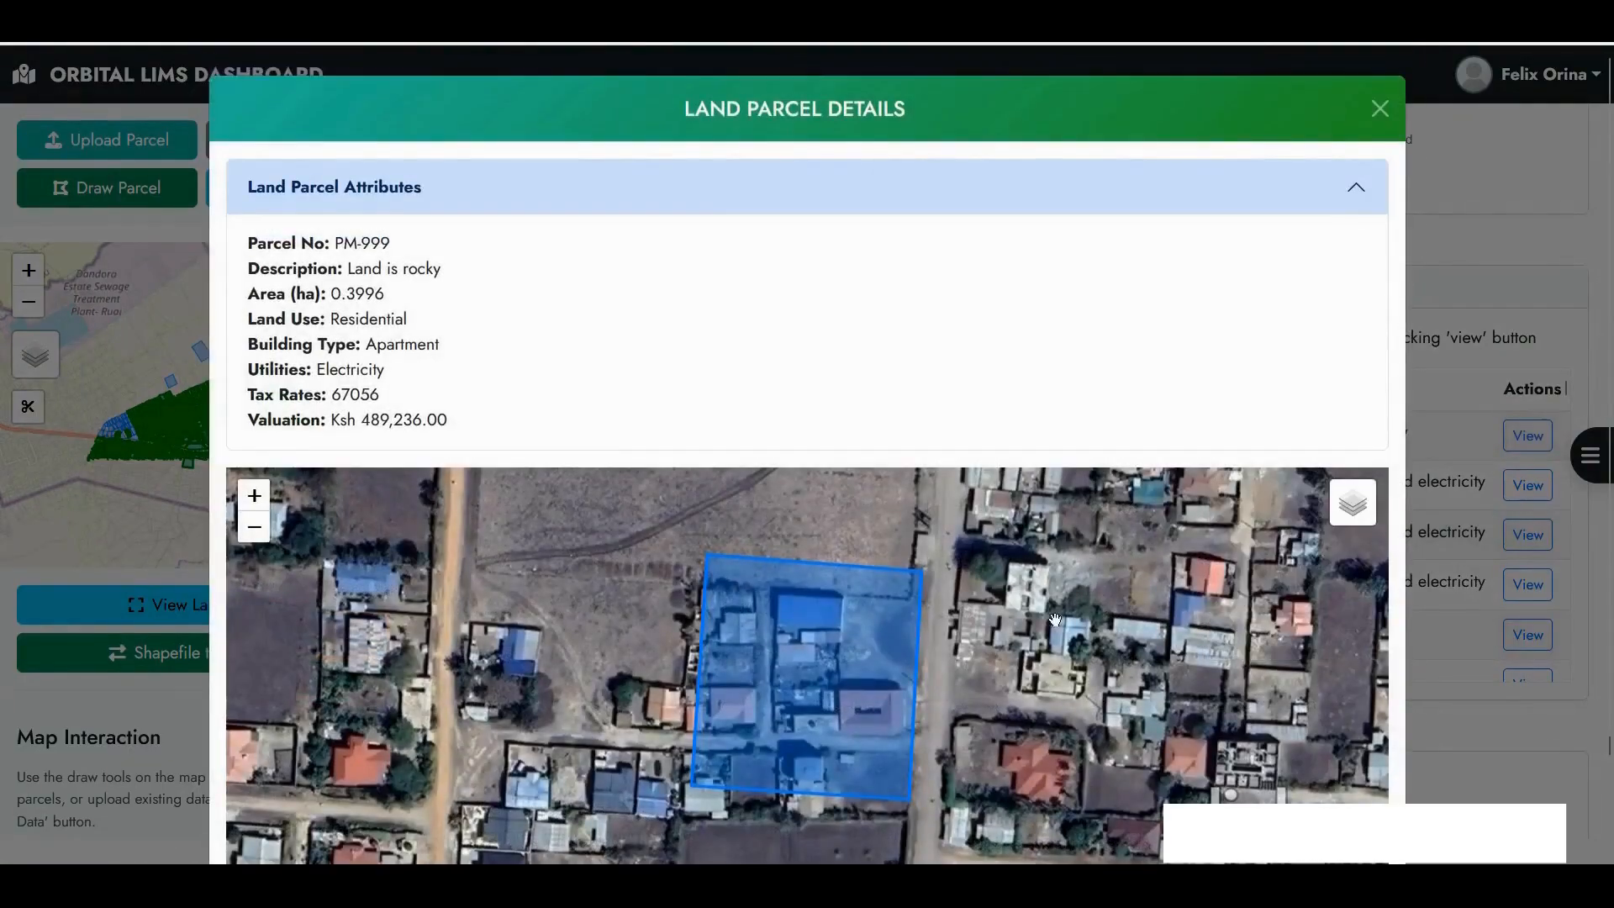
scroll(1128, 451, "down", 3)
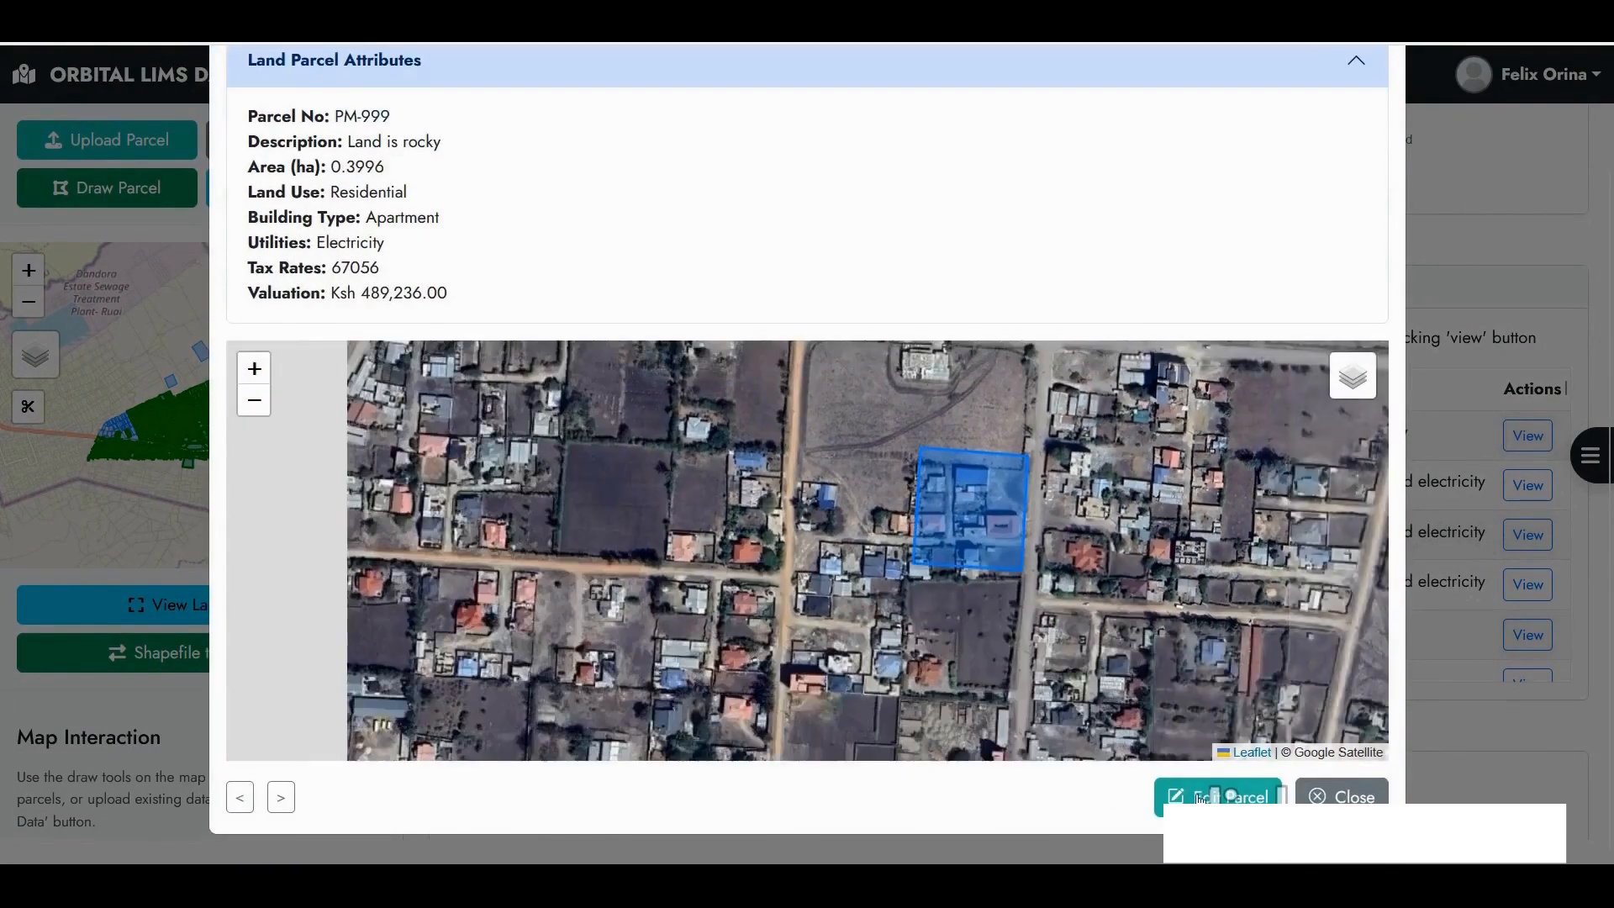
left_click(1201, 797)
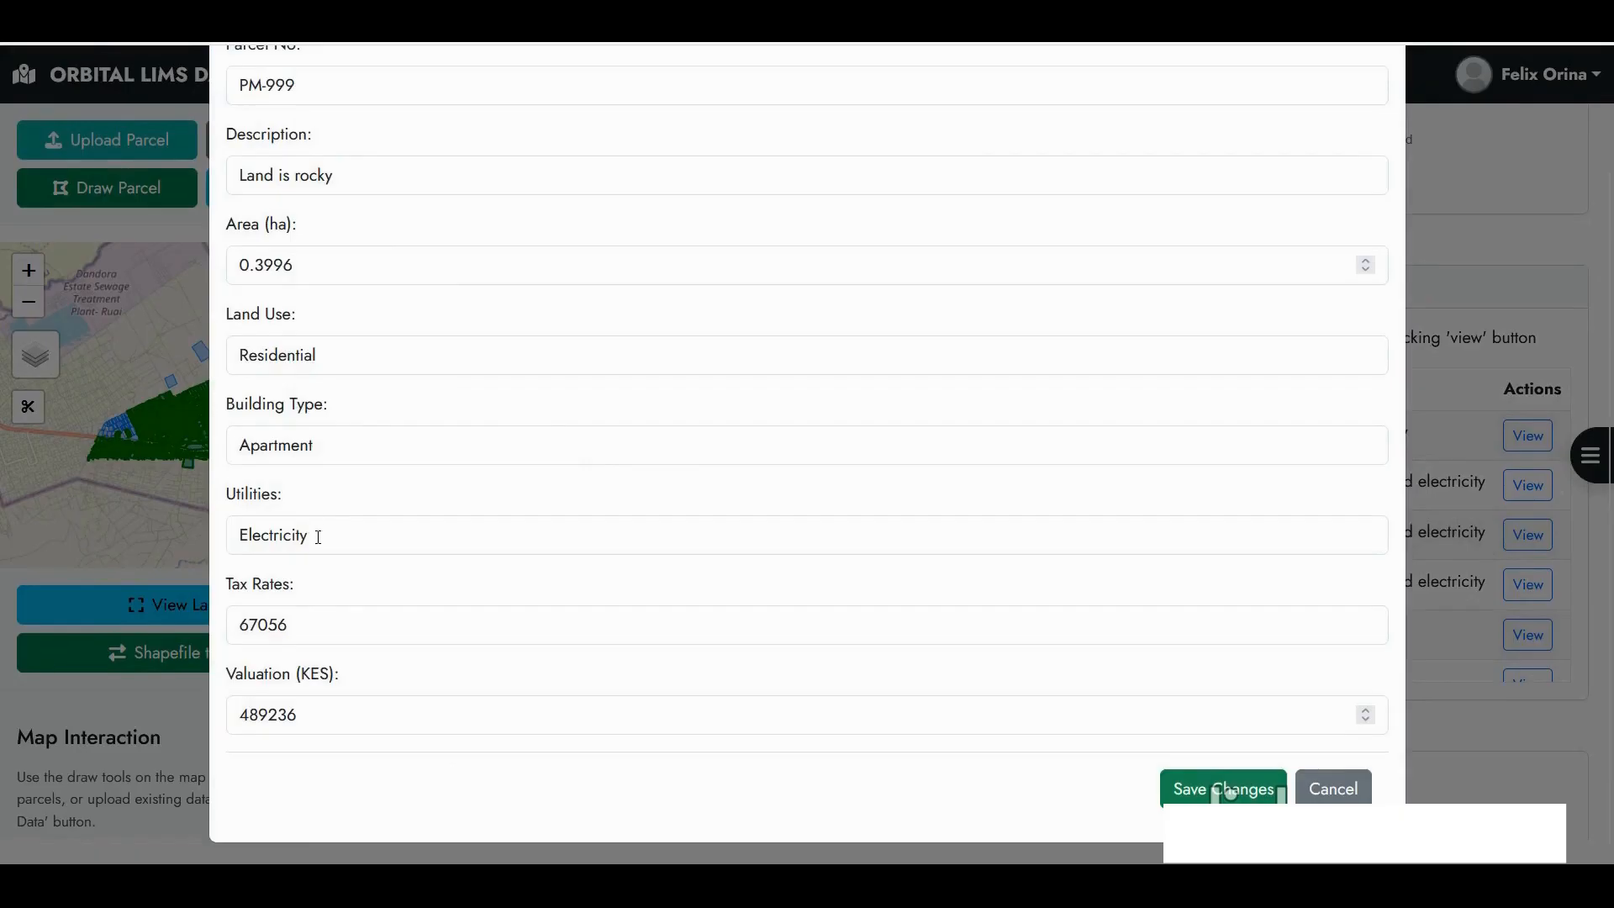
double_click(318, 537)
type("Water")
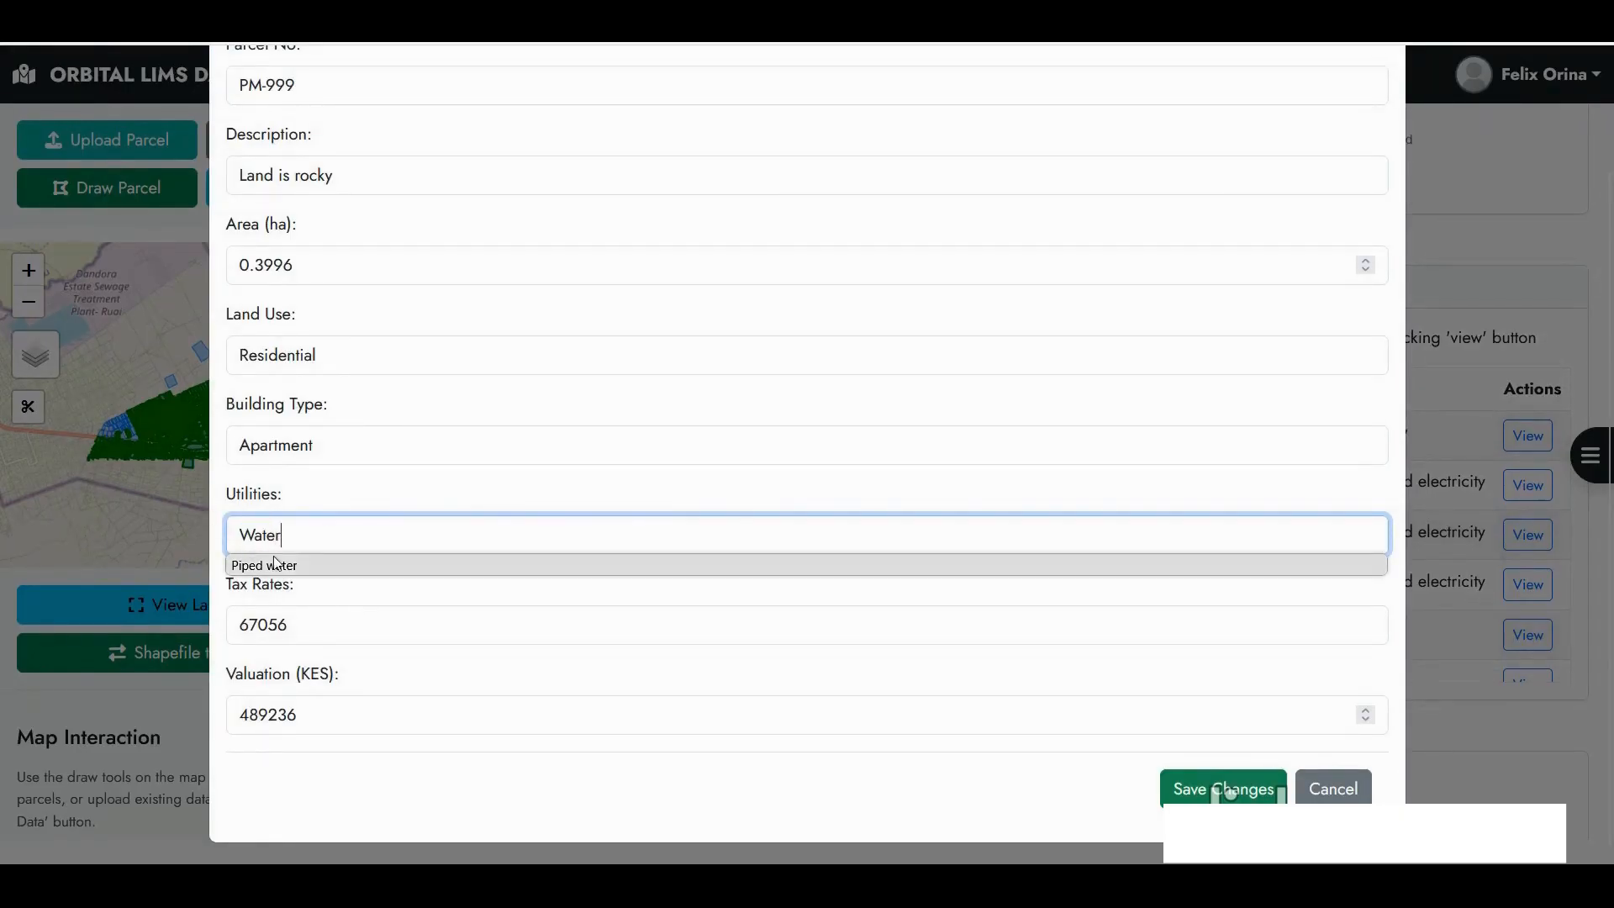
left_click(412, 565)
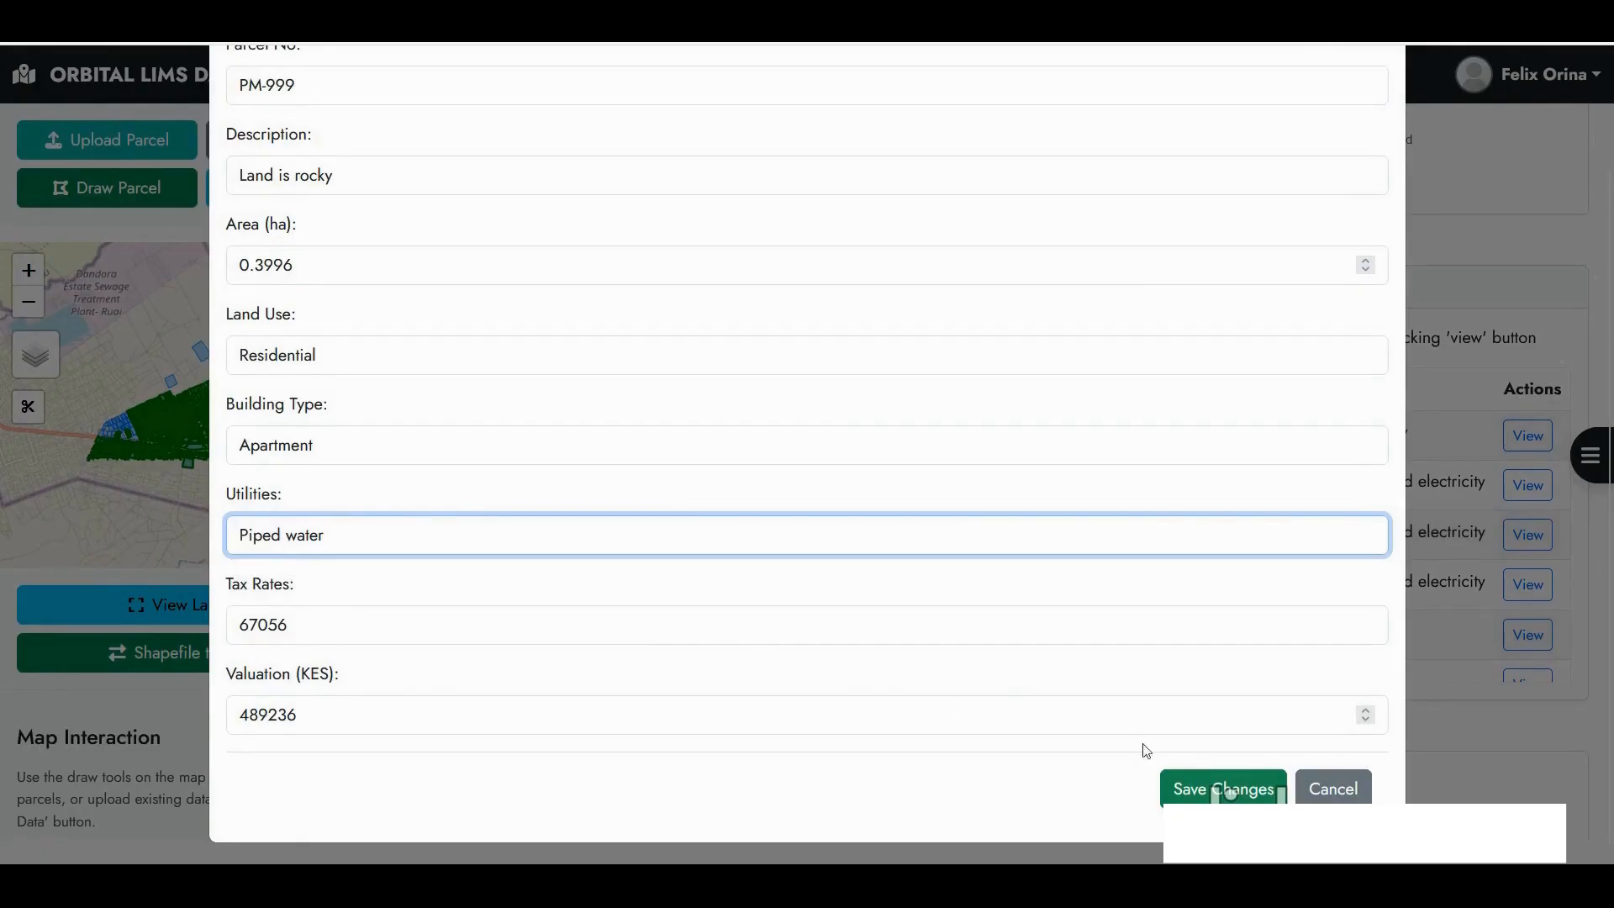
left_click(1225, 788)
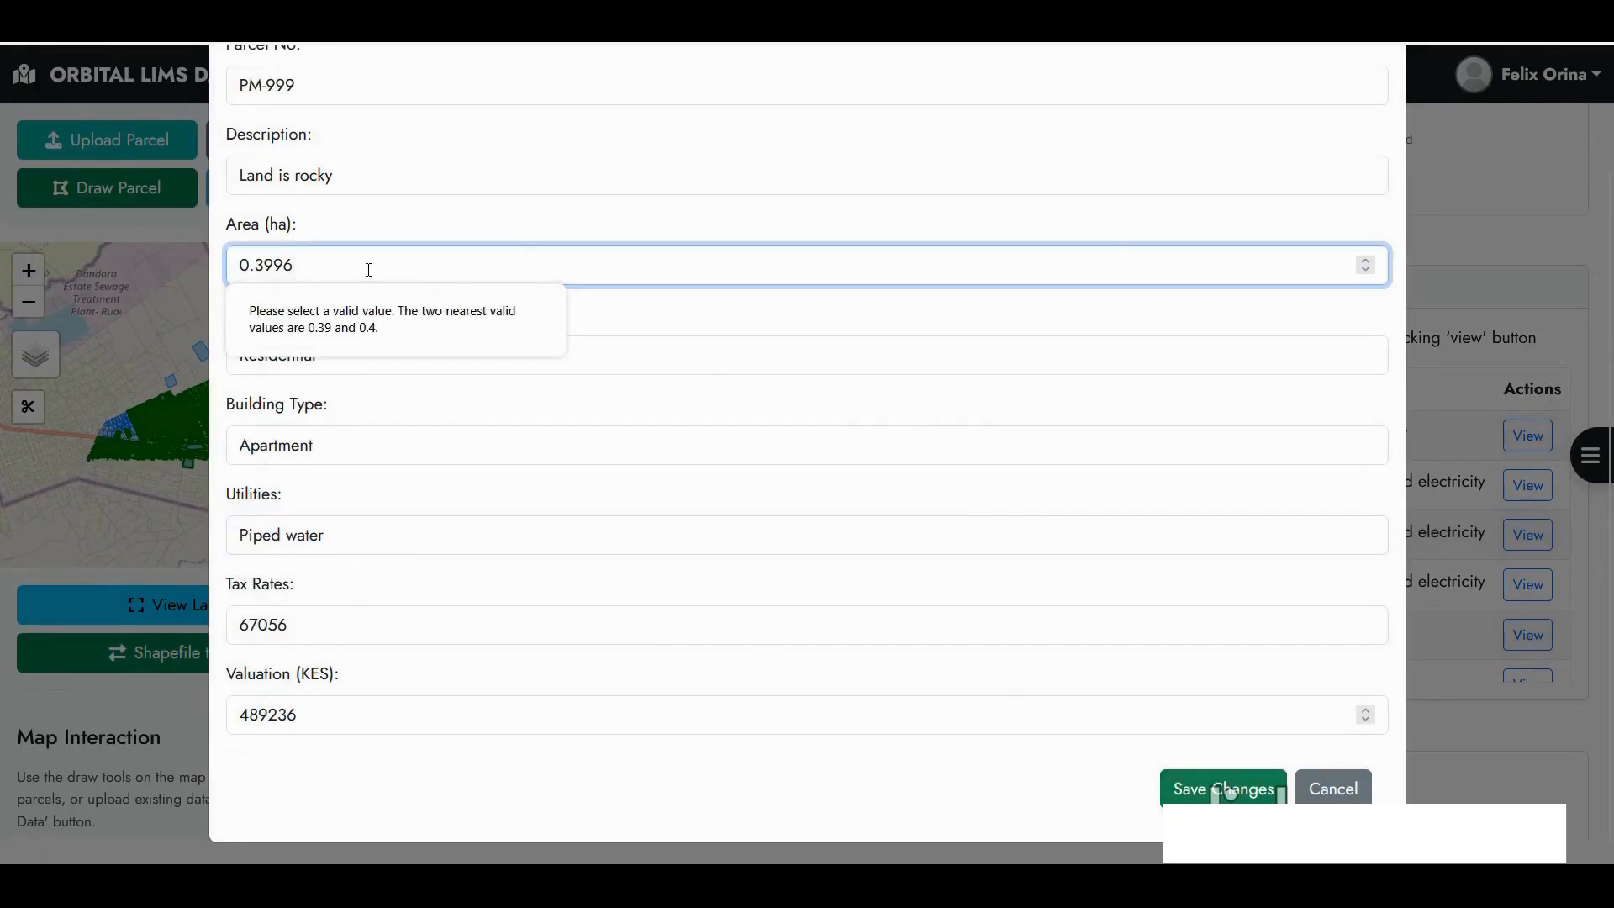
- Shorten the parcel's area to 0.39 ha and save the changes
left_click(368, 270)
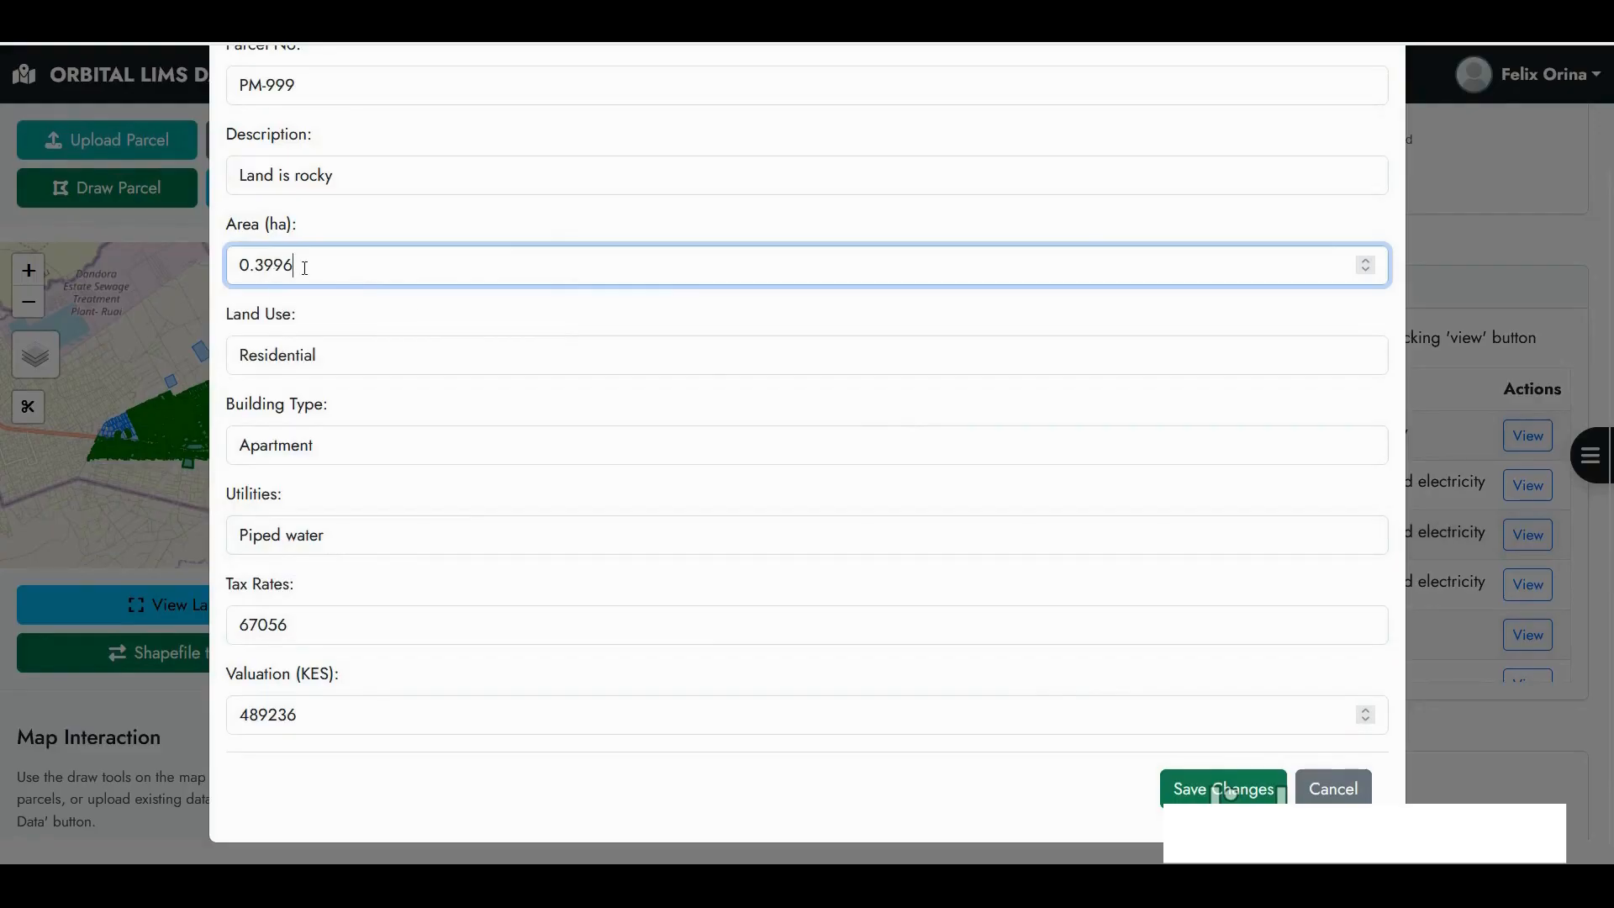
key("BackSpace")
key("BackSpace")
left_click(1211, 795)
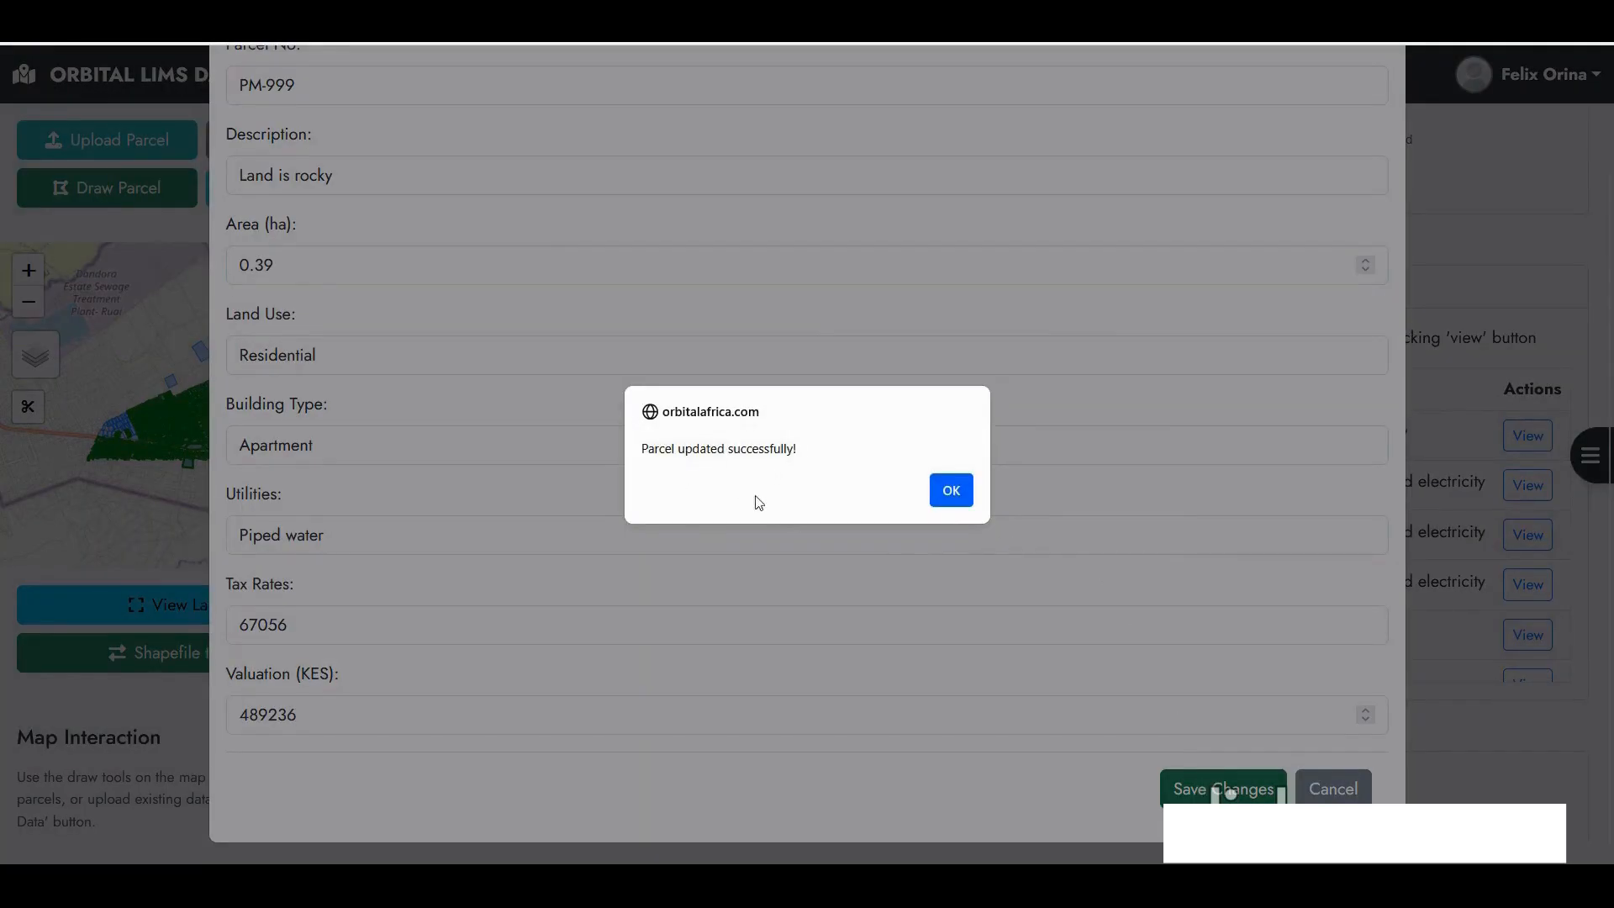
left_click(951, 492)
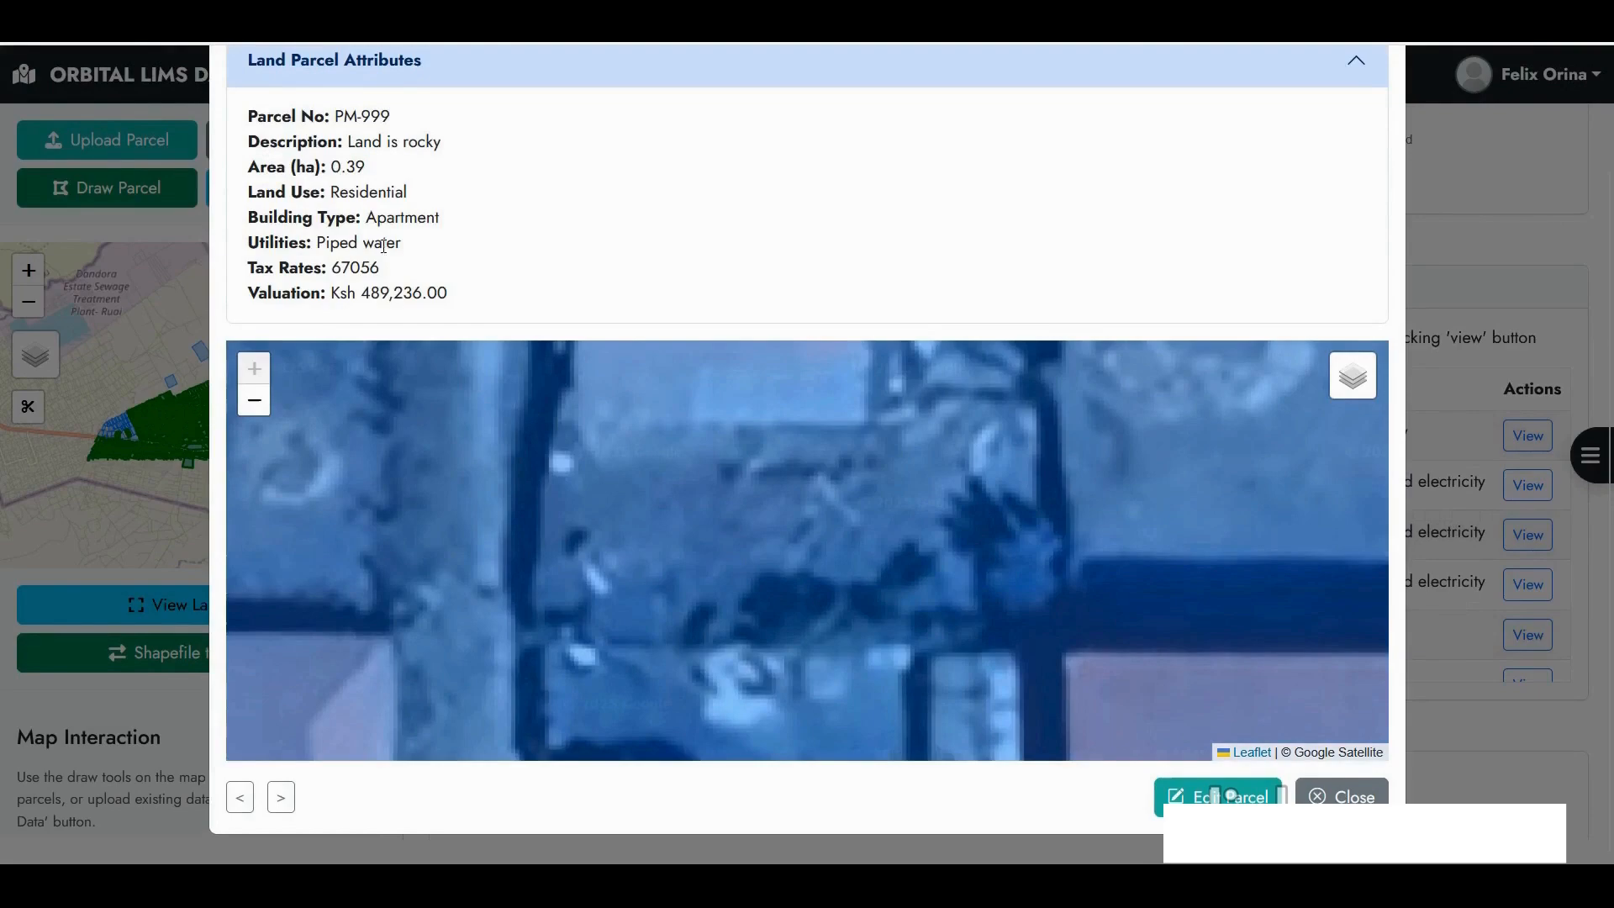
- Check the parcel's utilities entry in its details and the total area figure on the dashboard
left_click_drag(316, 244, 426, 250)
left_click(329, 232)
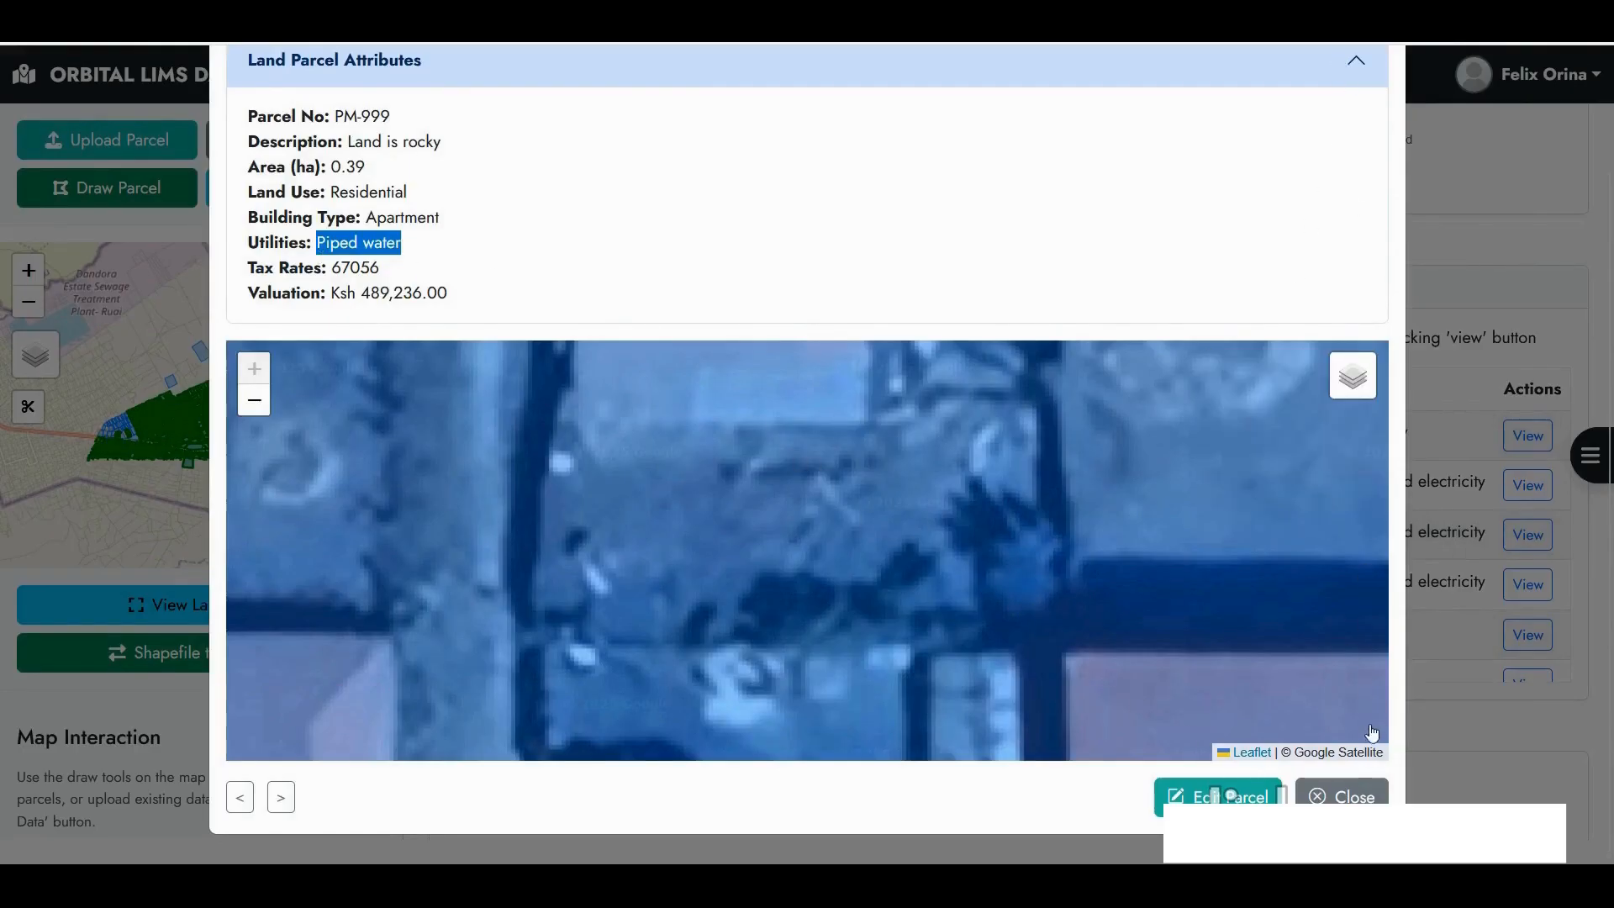
left_click(1353, 799)
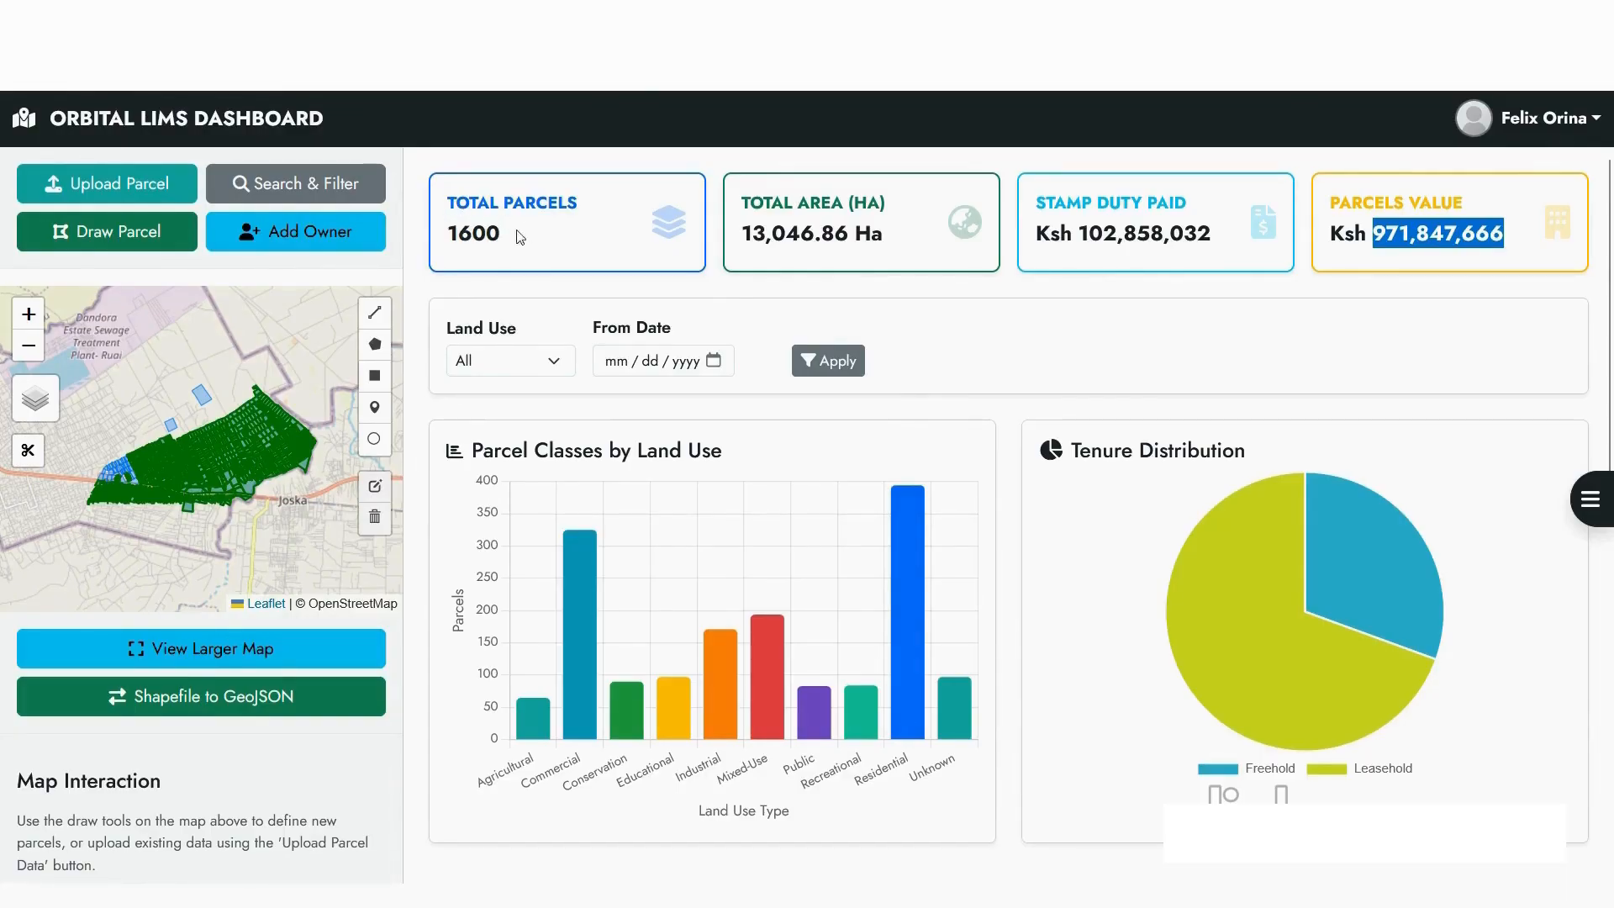
left_click_drag(739, 208, 886, 205)
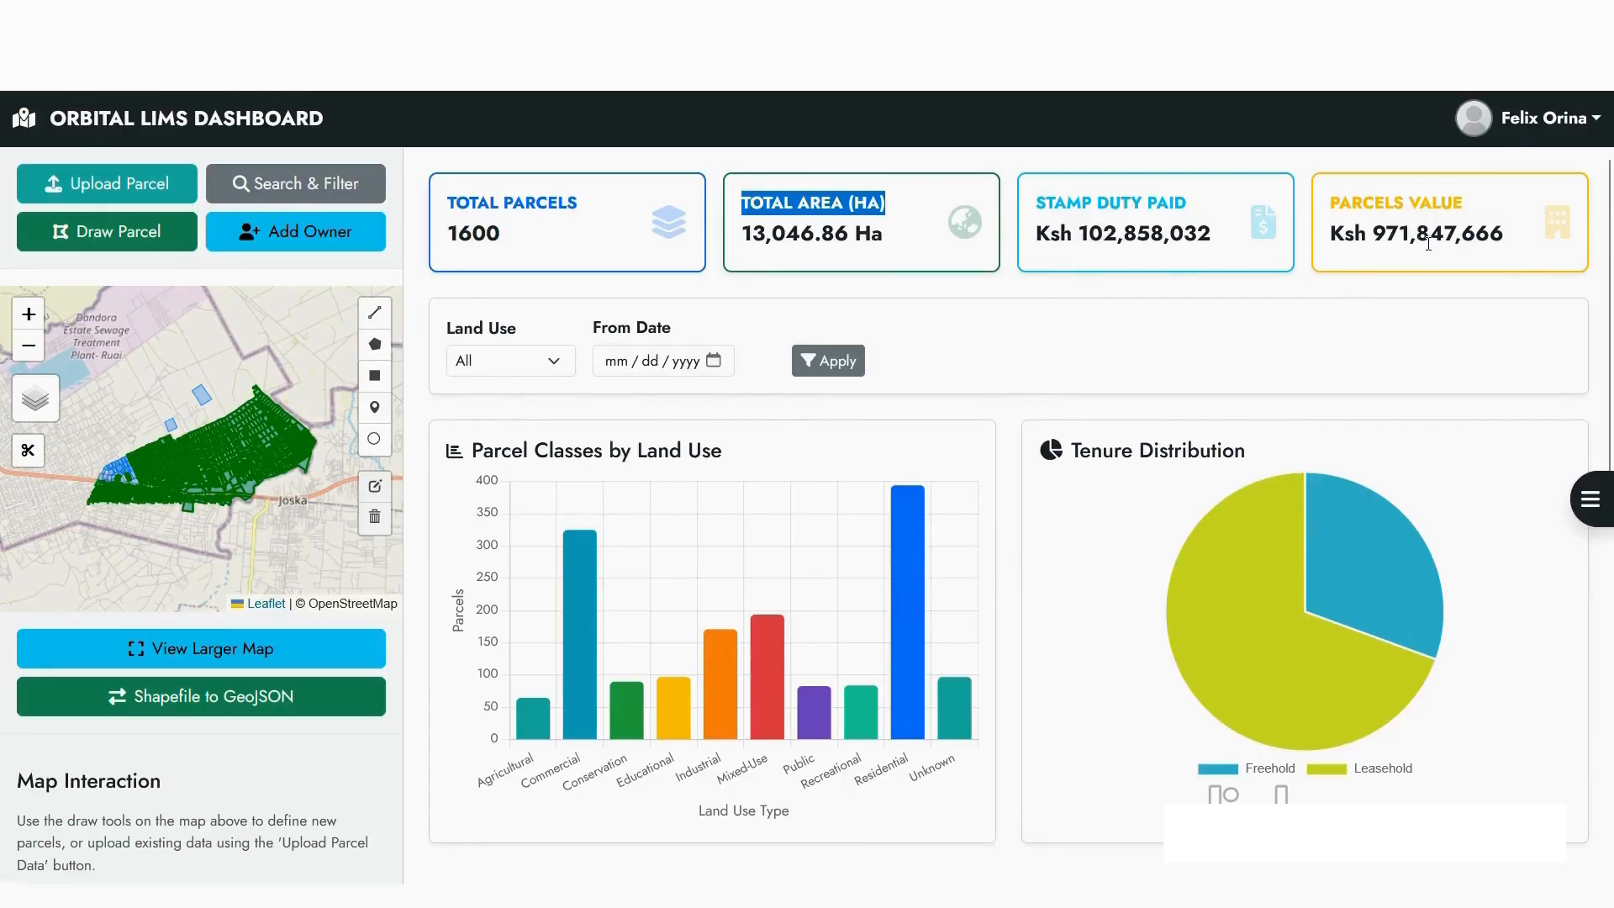
left_click(879, 233)
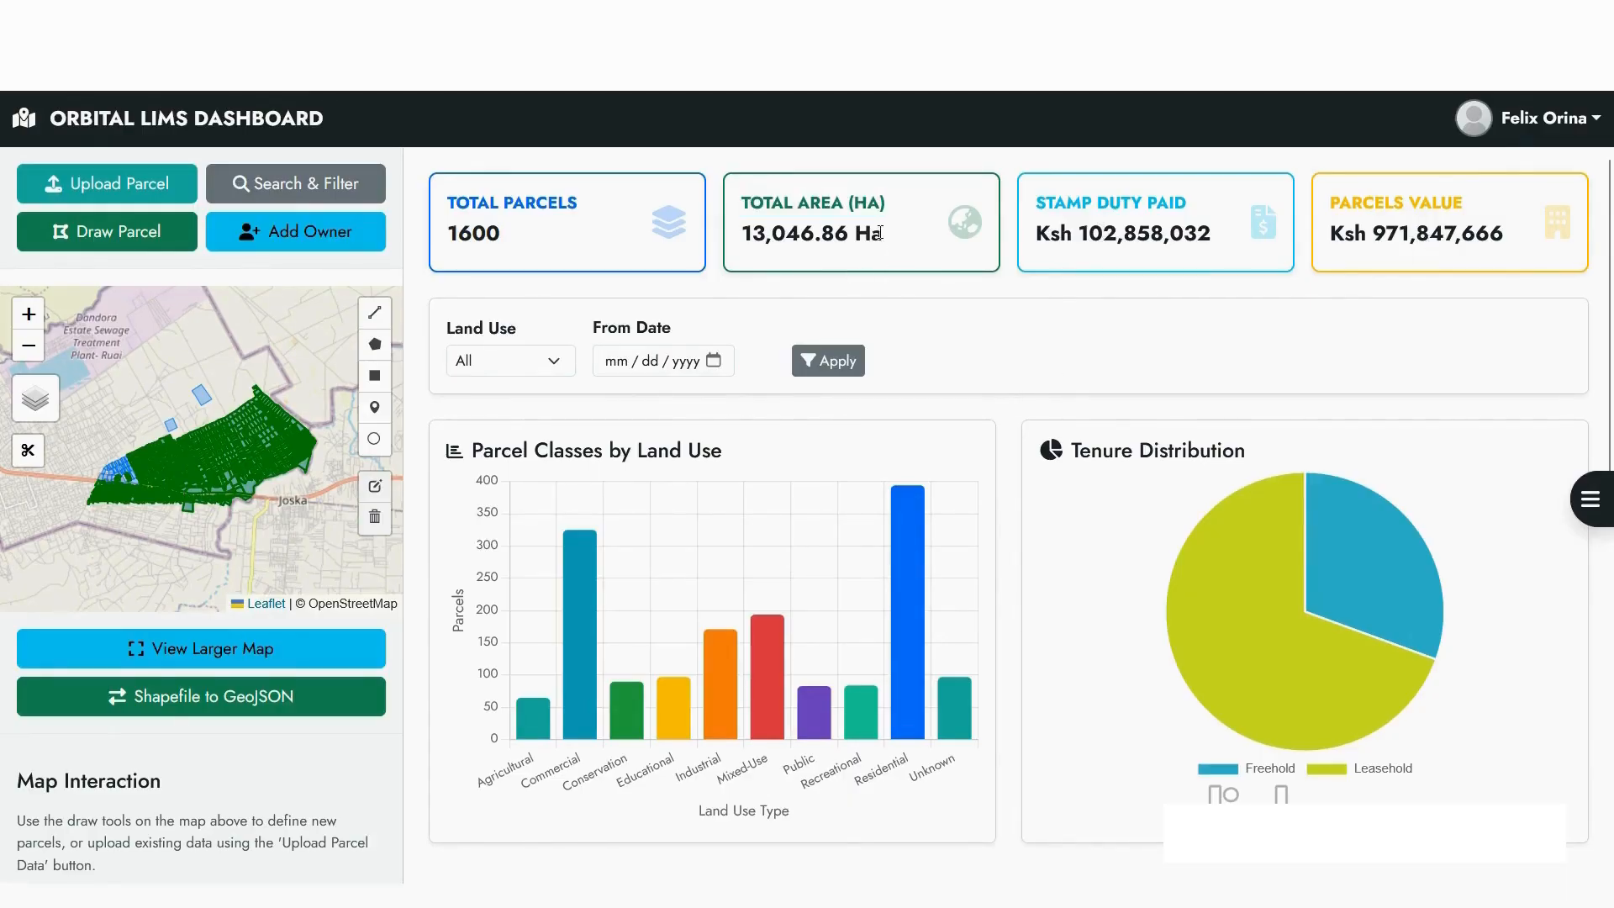